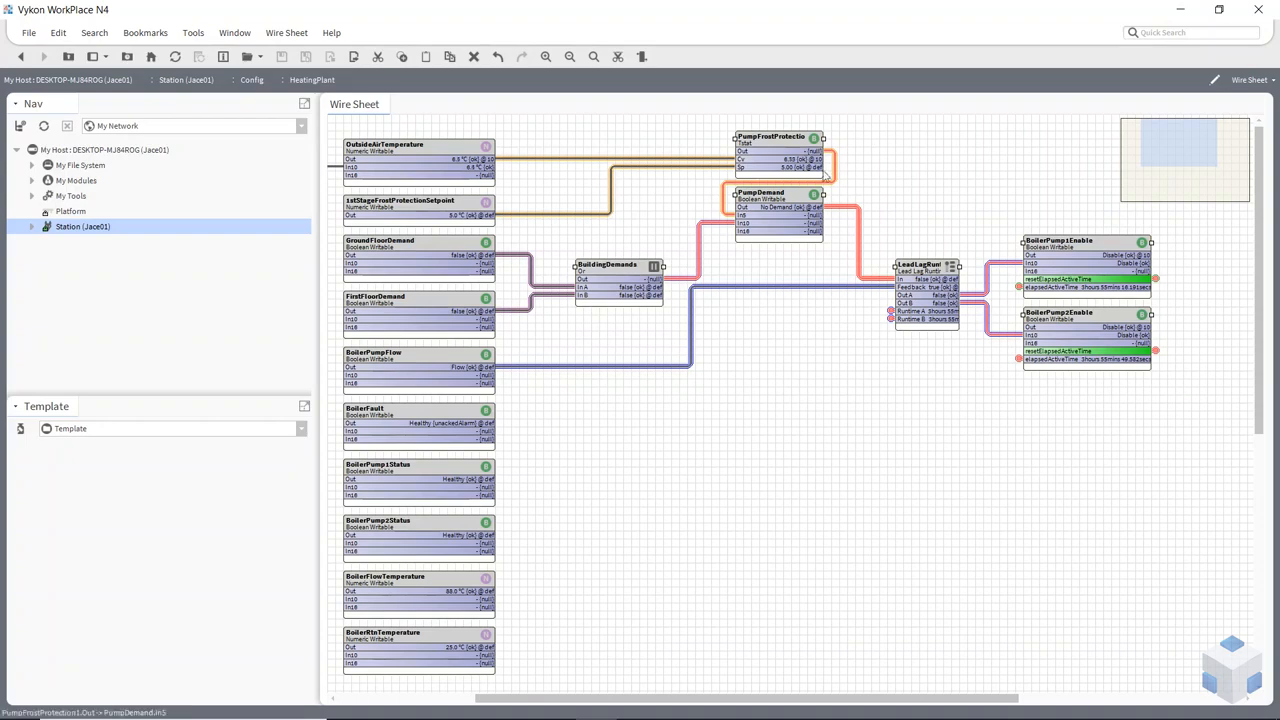
- Cut the selected pump logic blocks and create a folder named PumpDemands on the HeatingPlant wire sheet
right_click(774, 153)
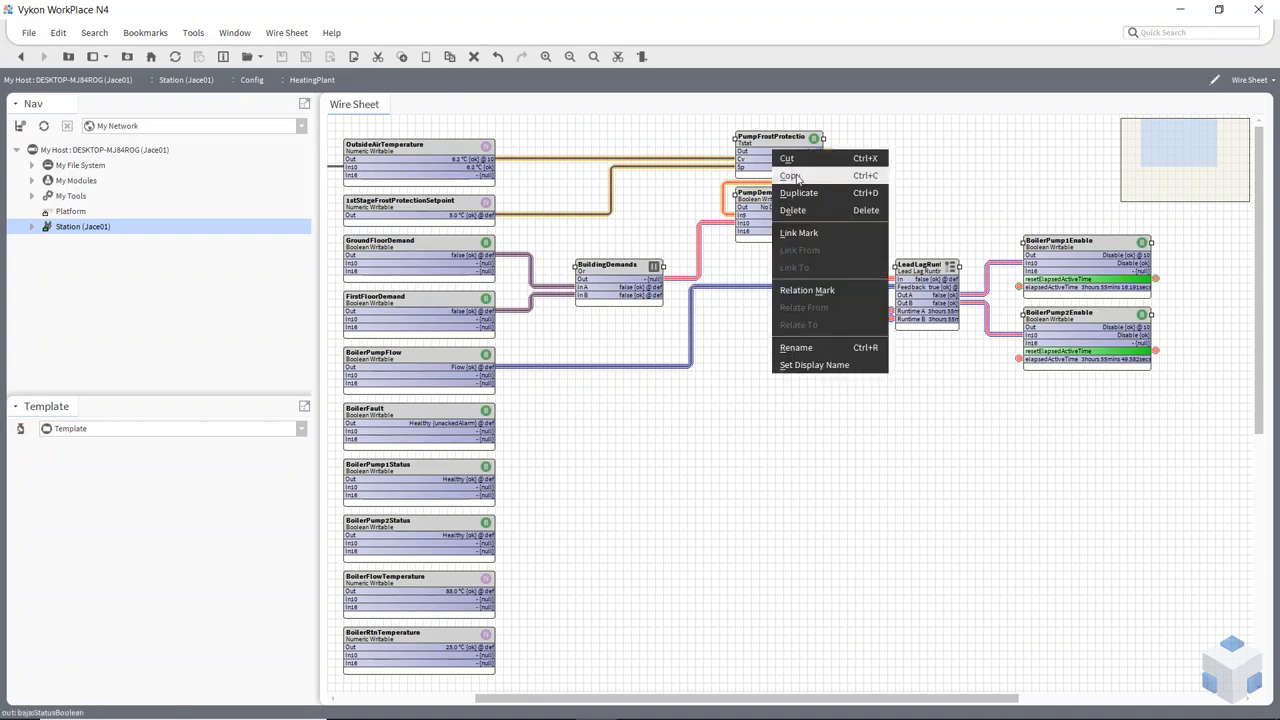
click(790, 159)
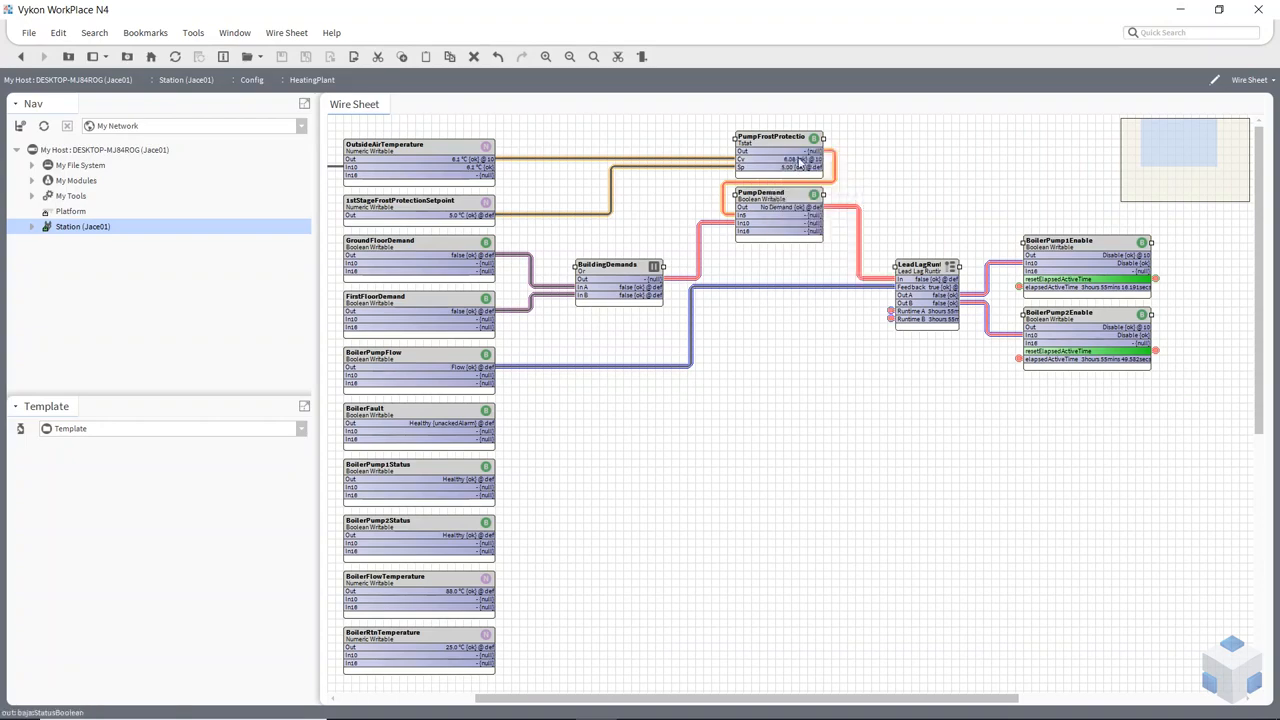
right_click(777, 429)
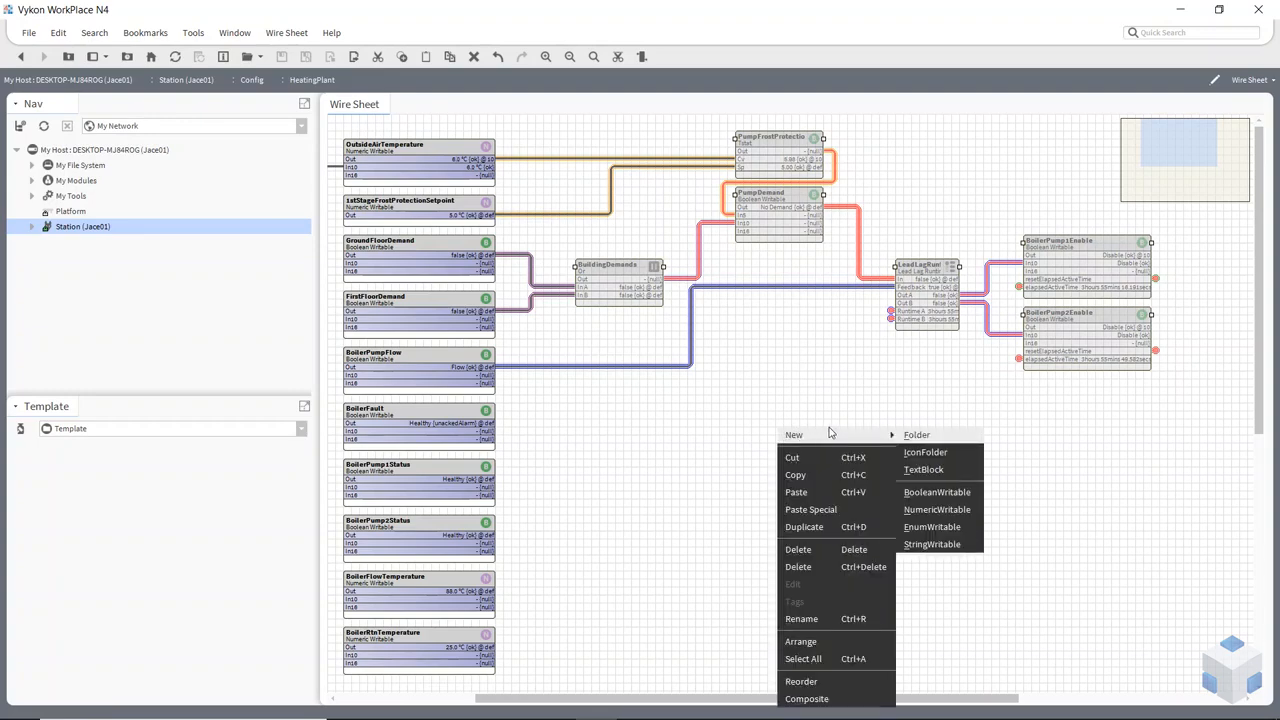
click(911, 437)
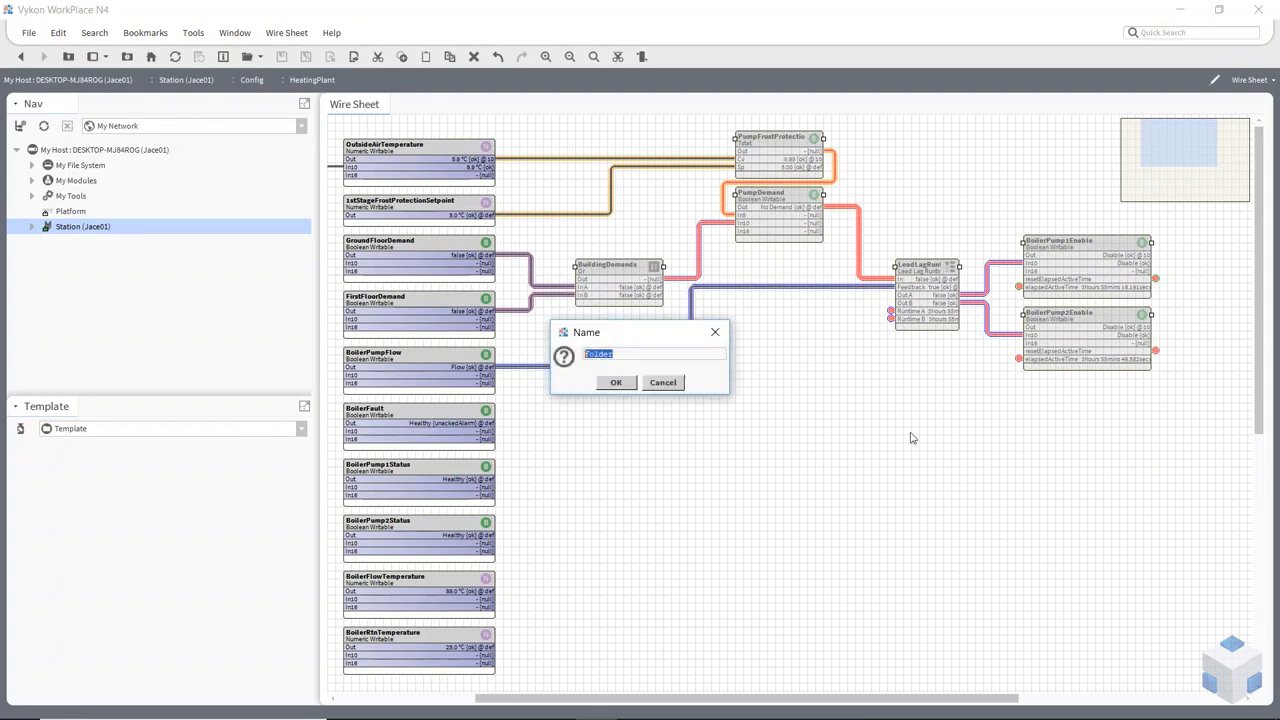
text(B)
click(618, 382)
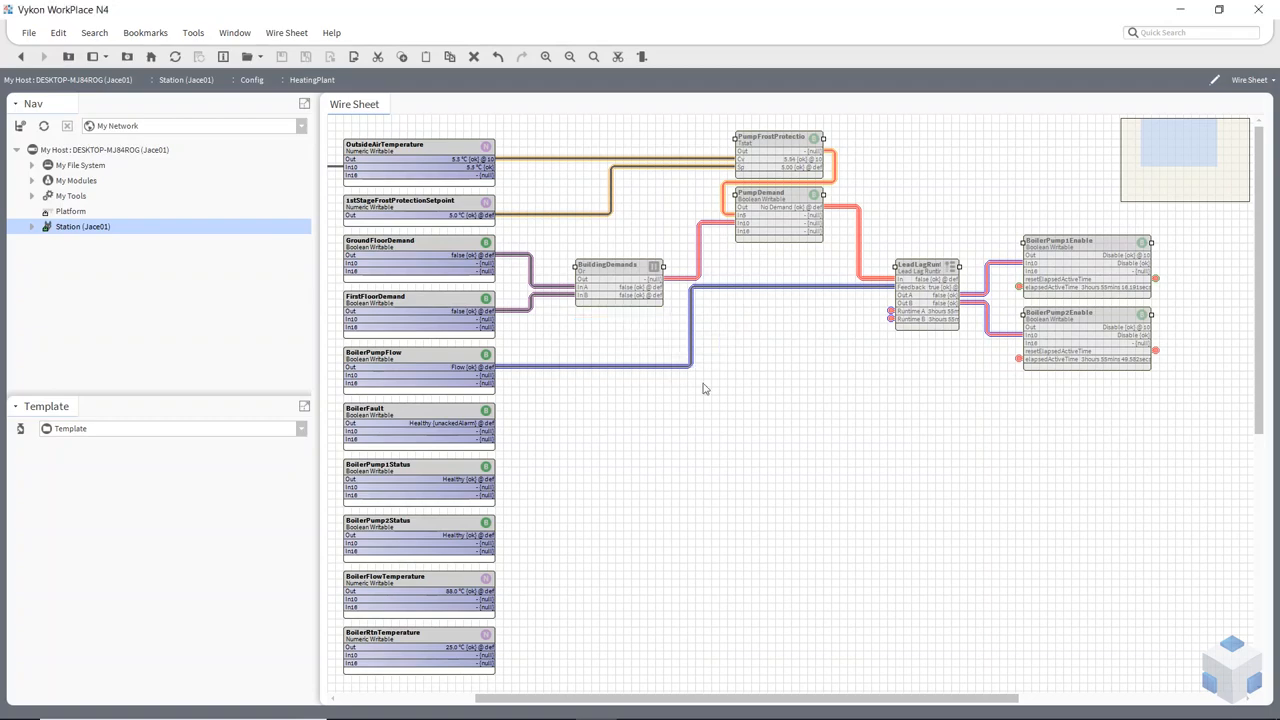
drag(805, 427, 727, 390)
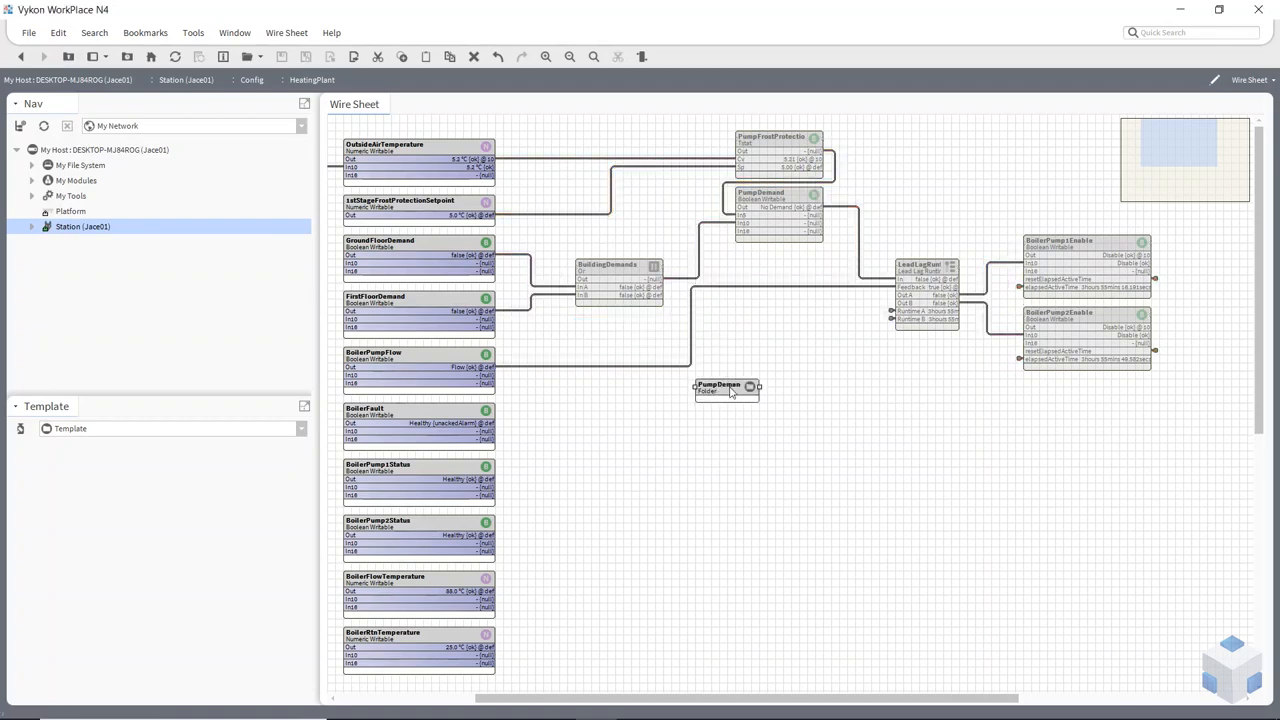
- Paste the cut pump logic blocks inside the PumpDemands folder and move the group toward the upper-left area of its wire sheet
double_click(728, 393)
right_click(686, 298)
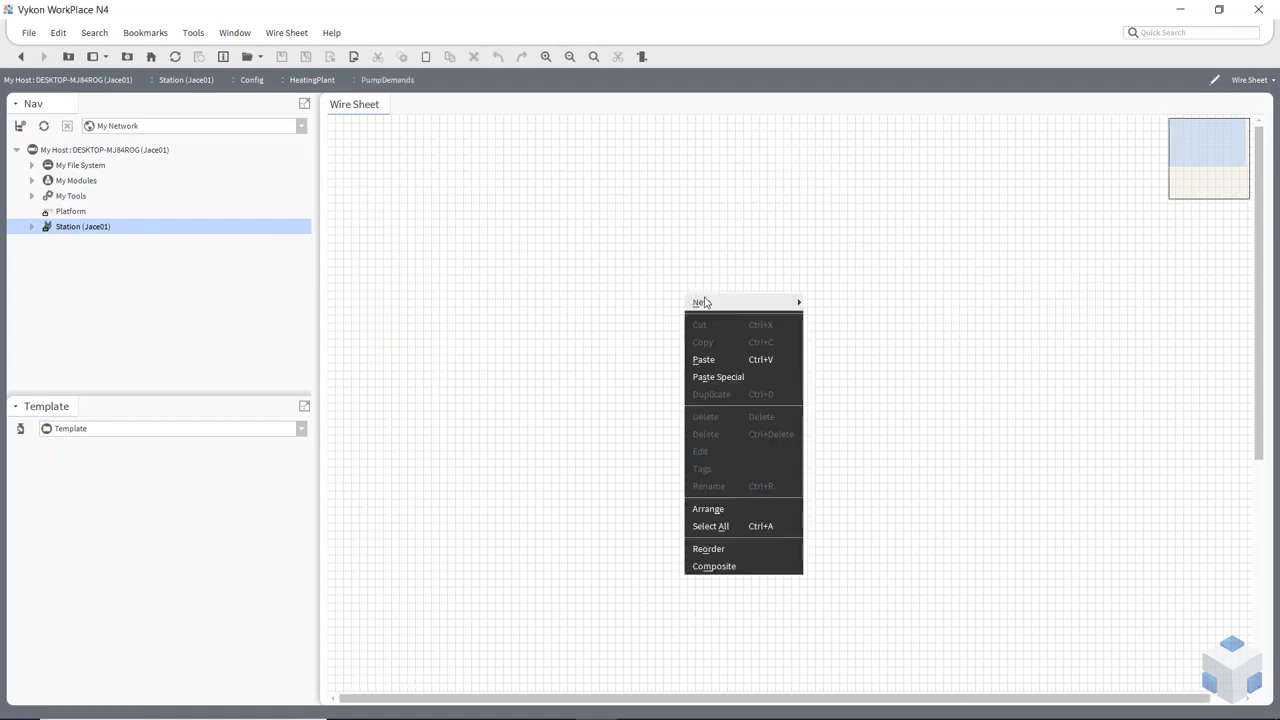
click(704, 360)
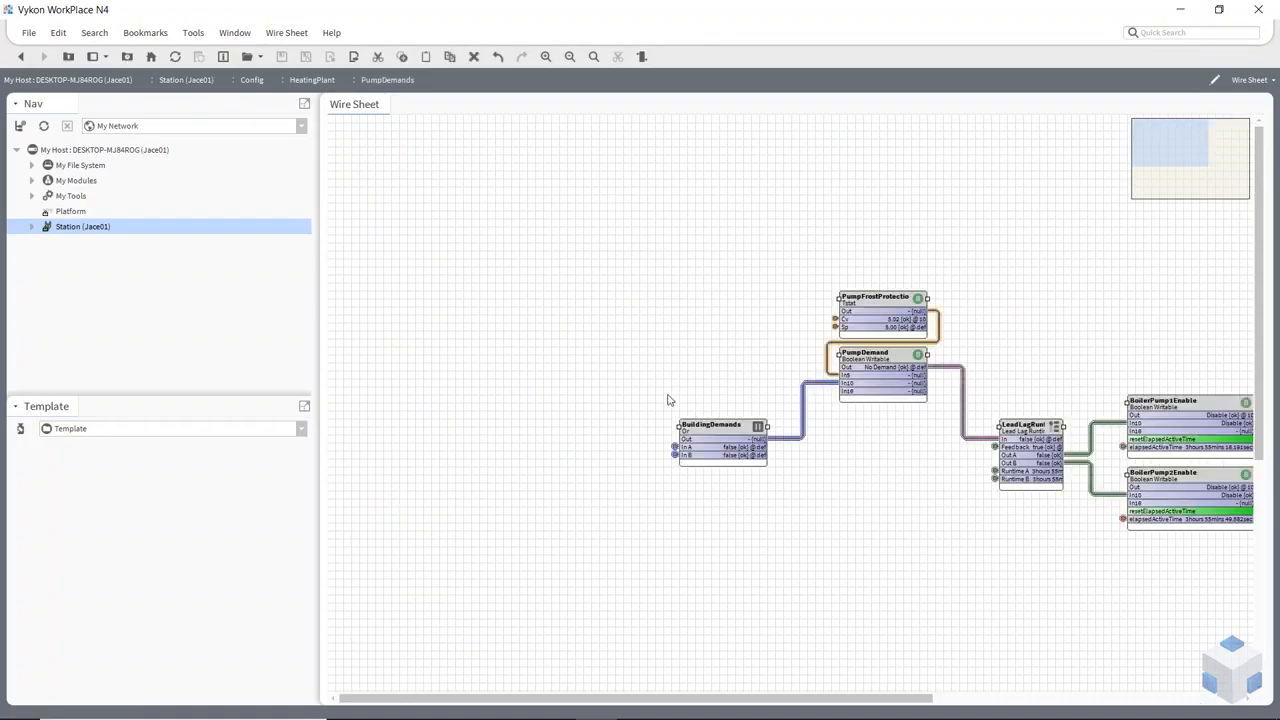
drag(1180, 415, 898, 287)
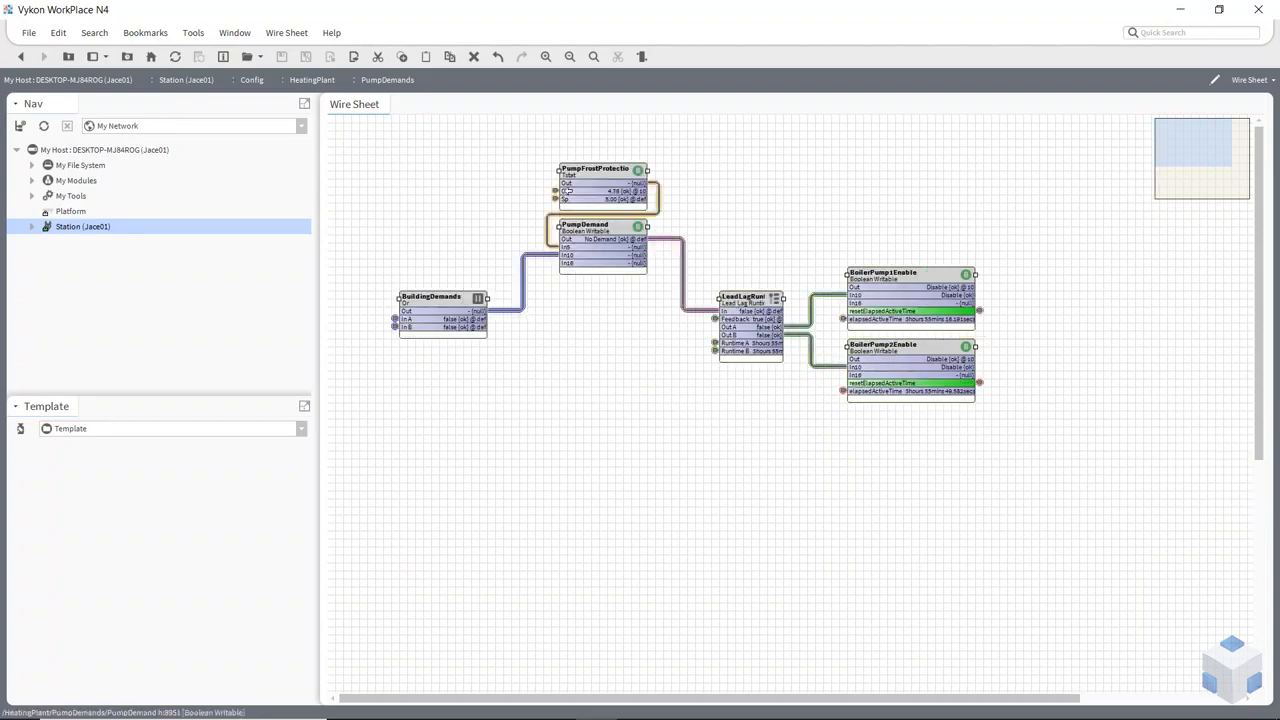
- Return to HeatingPlant and follow the BoilerPumpFlow link to its LeadLagRuntime1 feedback target in PumpDemands and back
click(20, 56)
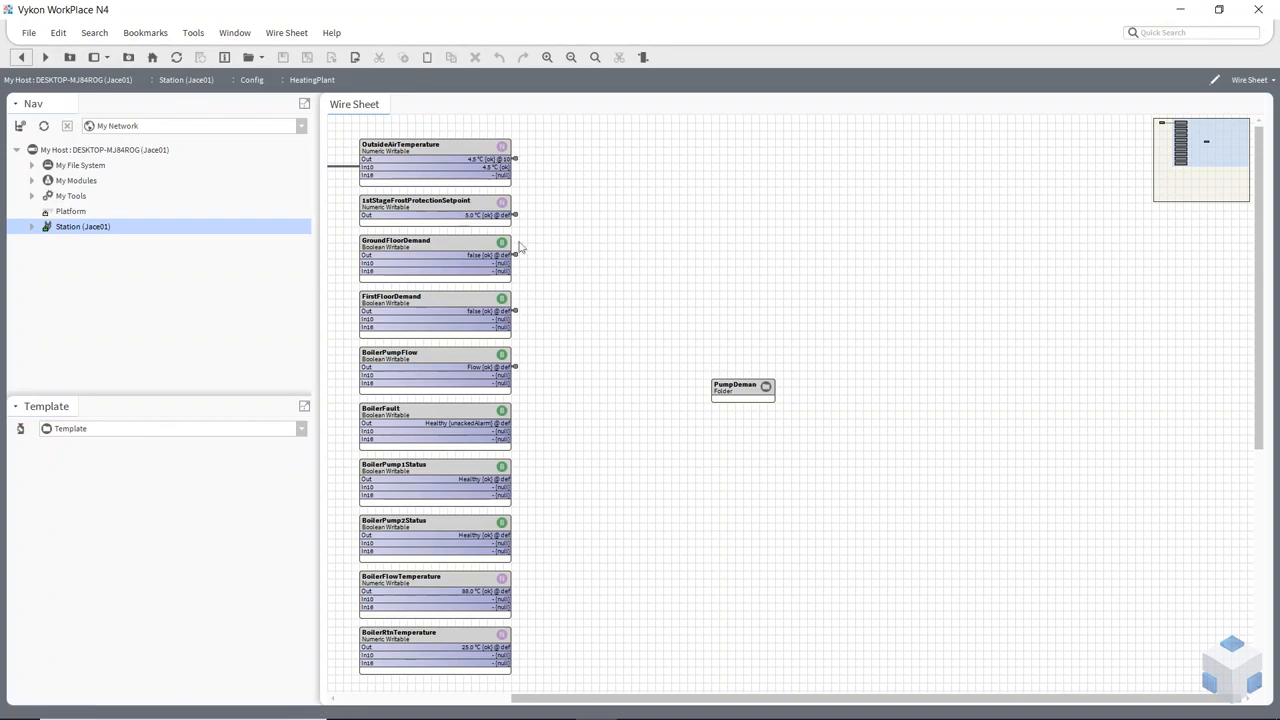
double_click(515, 367)
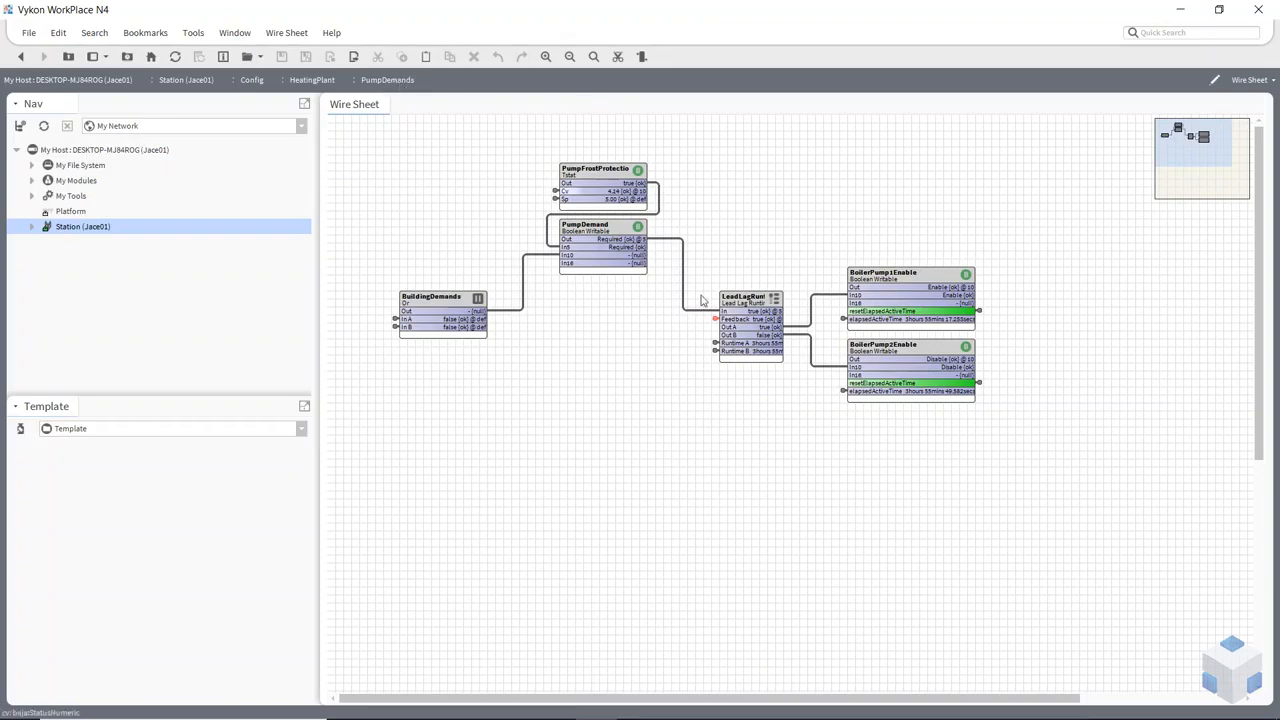
double_click(707, 313)
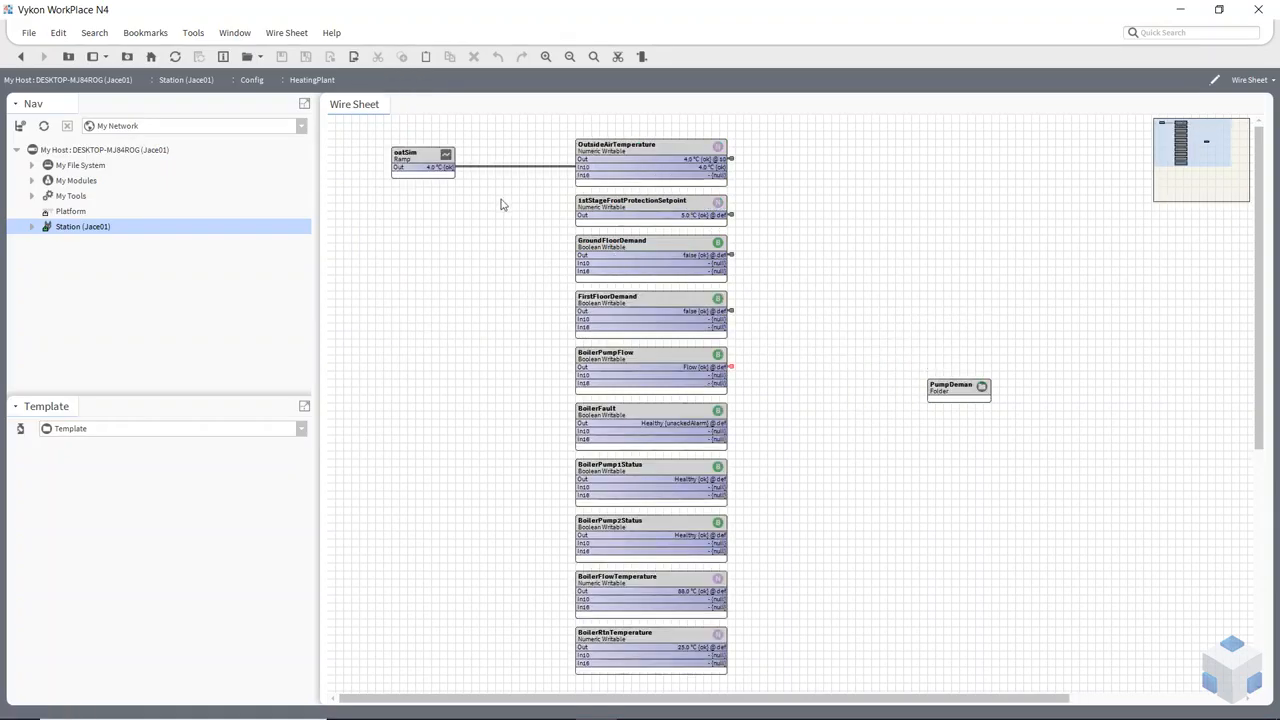
- Move the PumpDemands folder block higher on the HeatingPlant wire sheet and widen it to fit its full name
drag(952, 387, 917, 344)
drag(622, 698, 849, 707)
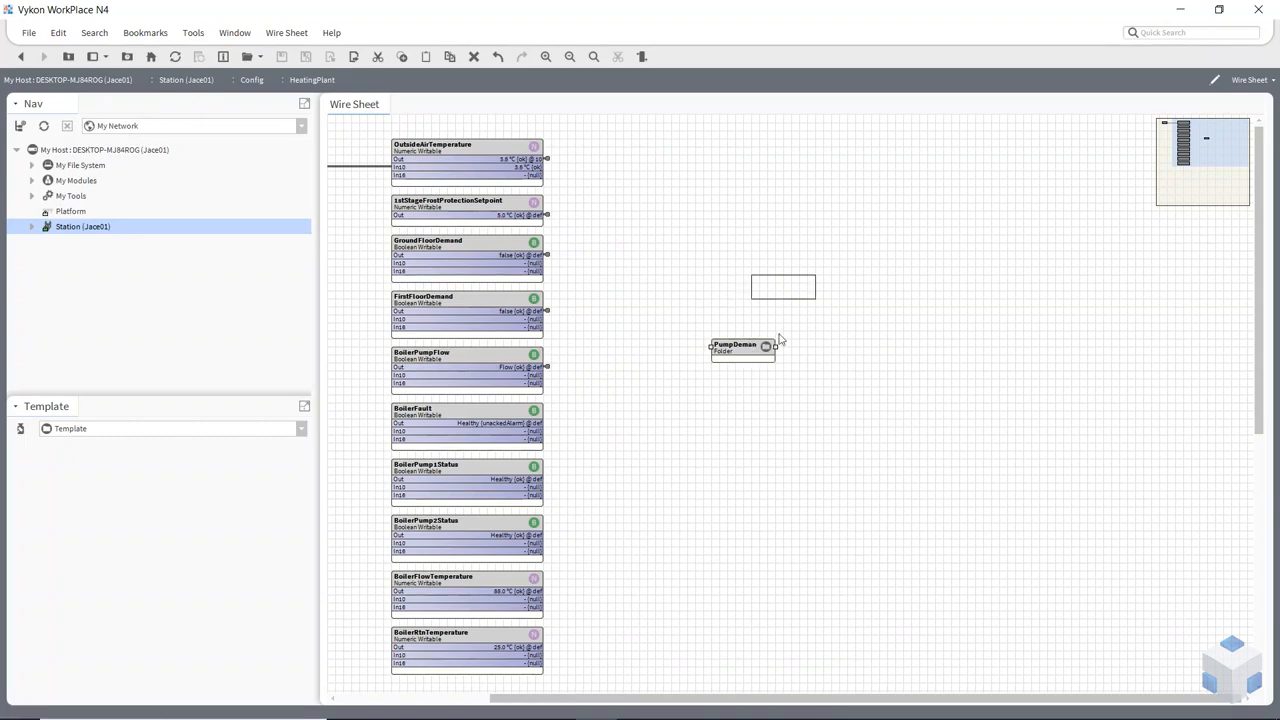
drag(771, 338, 786, 288)
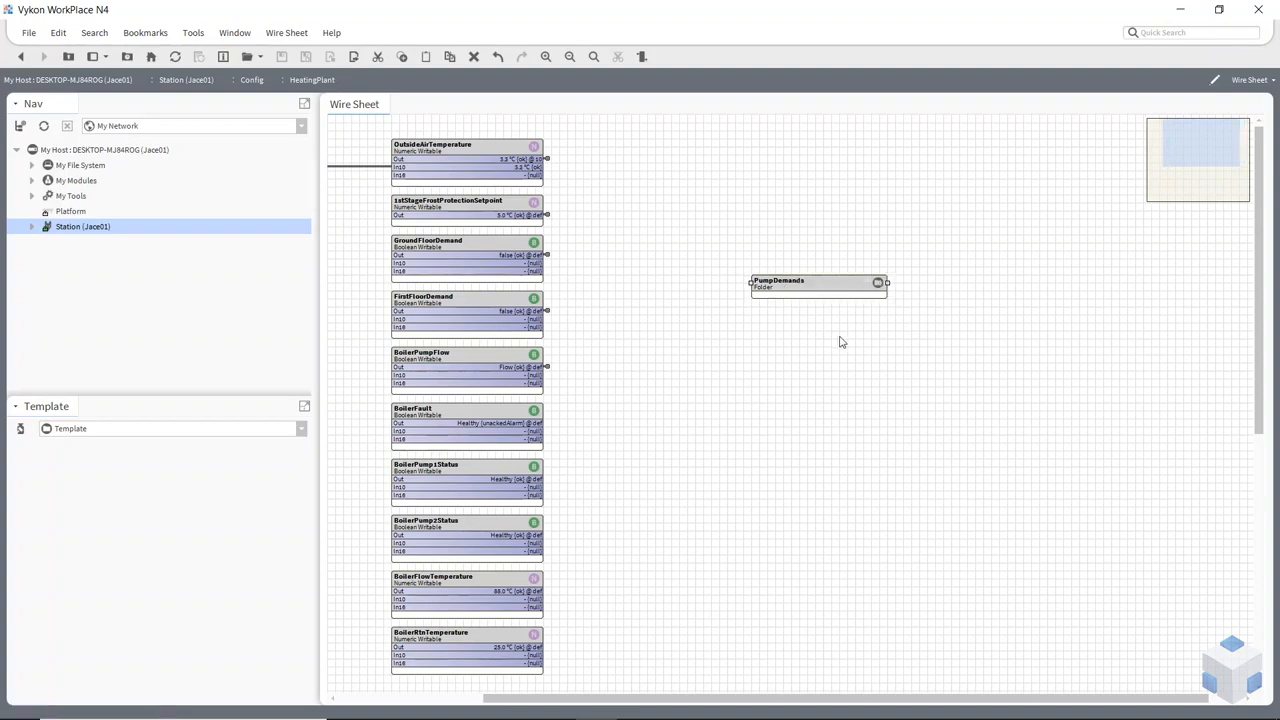
- Make a template from the PumpDemands folder
right_click(786, 287)
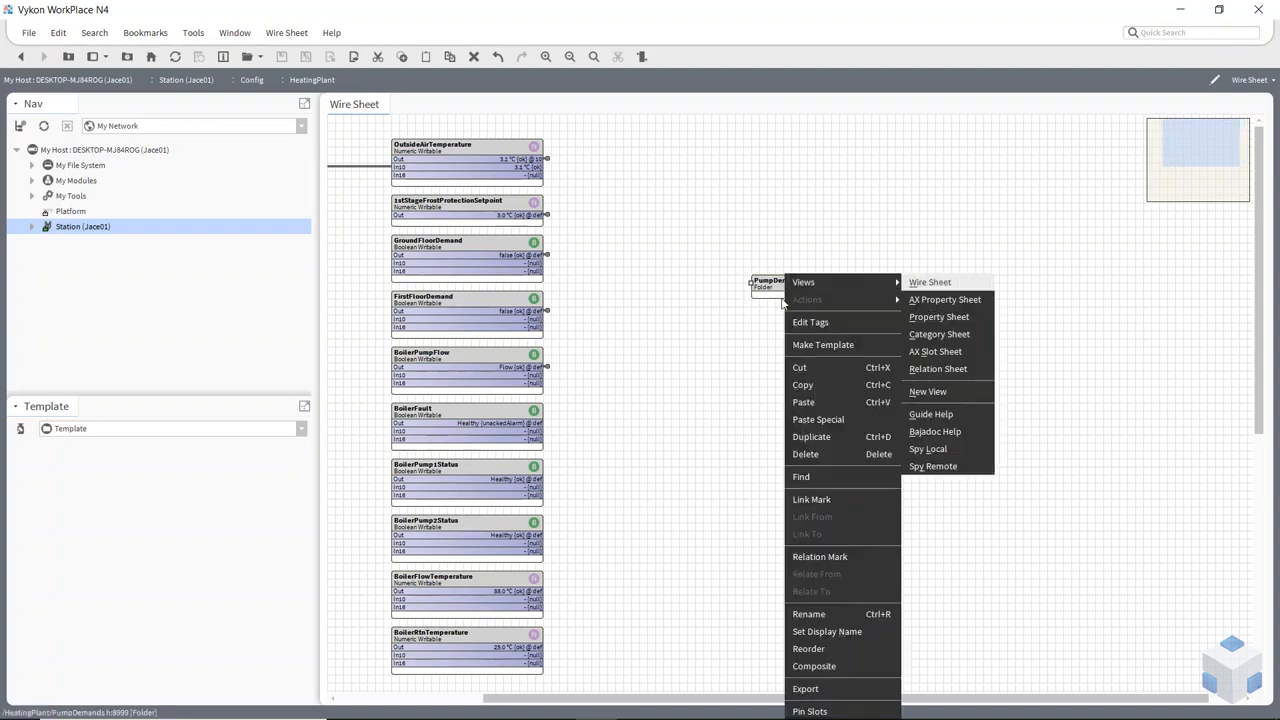
click(837, 347)
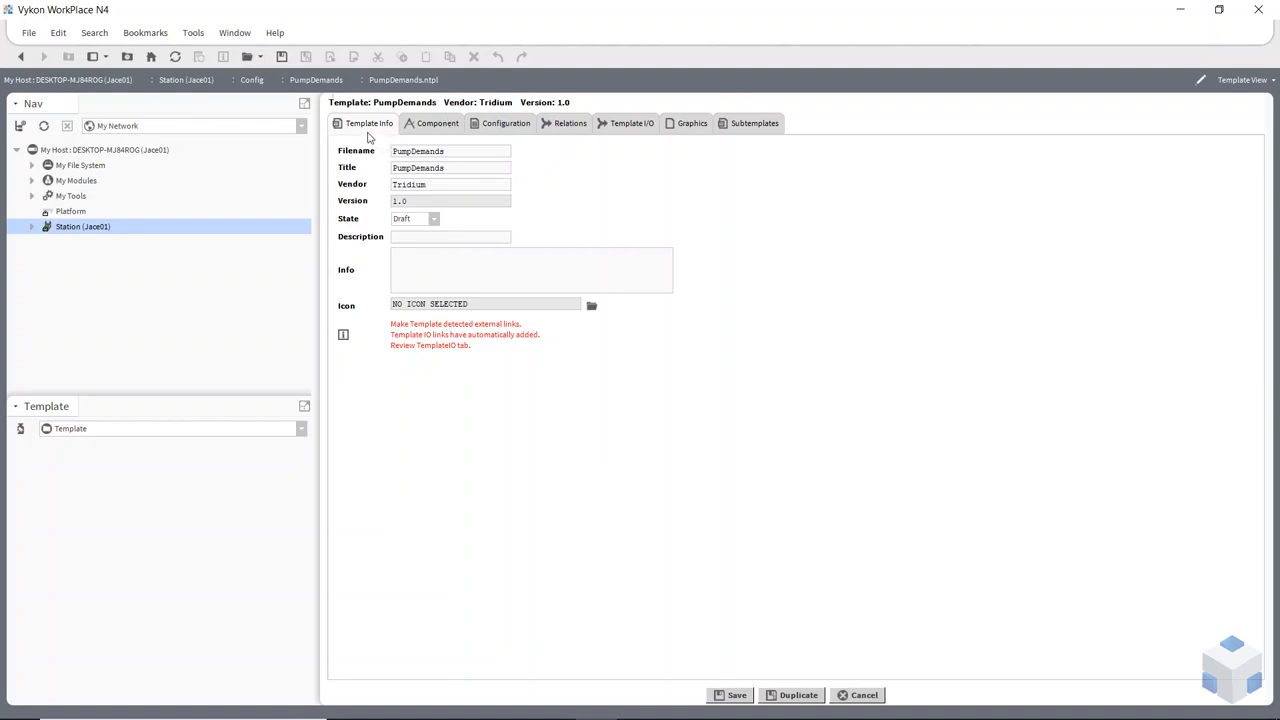
double_click(457, 151)
- Locate the templates folder under User Home in the local file system
click(32, 166)
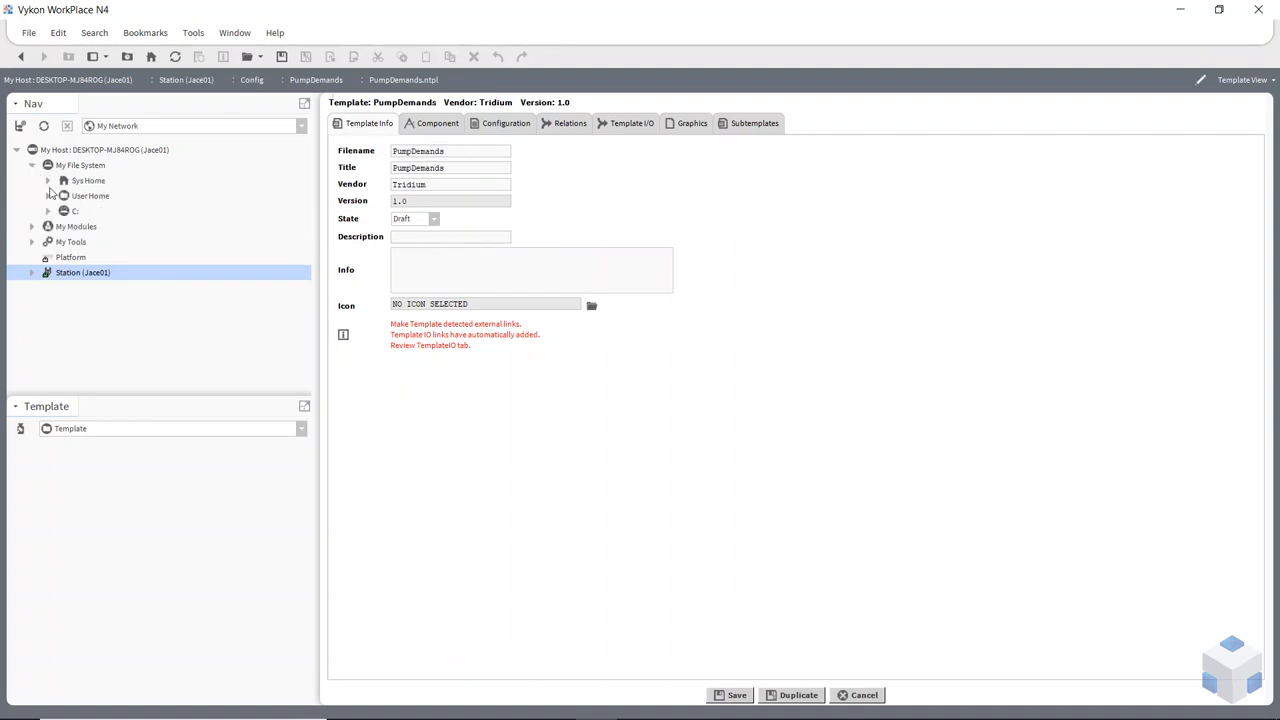
click(48, 196)
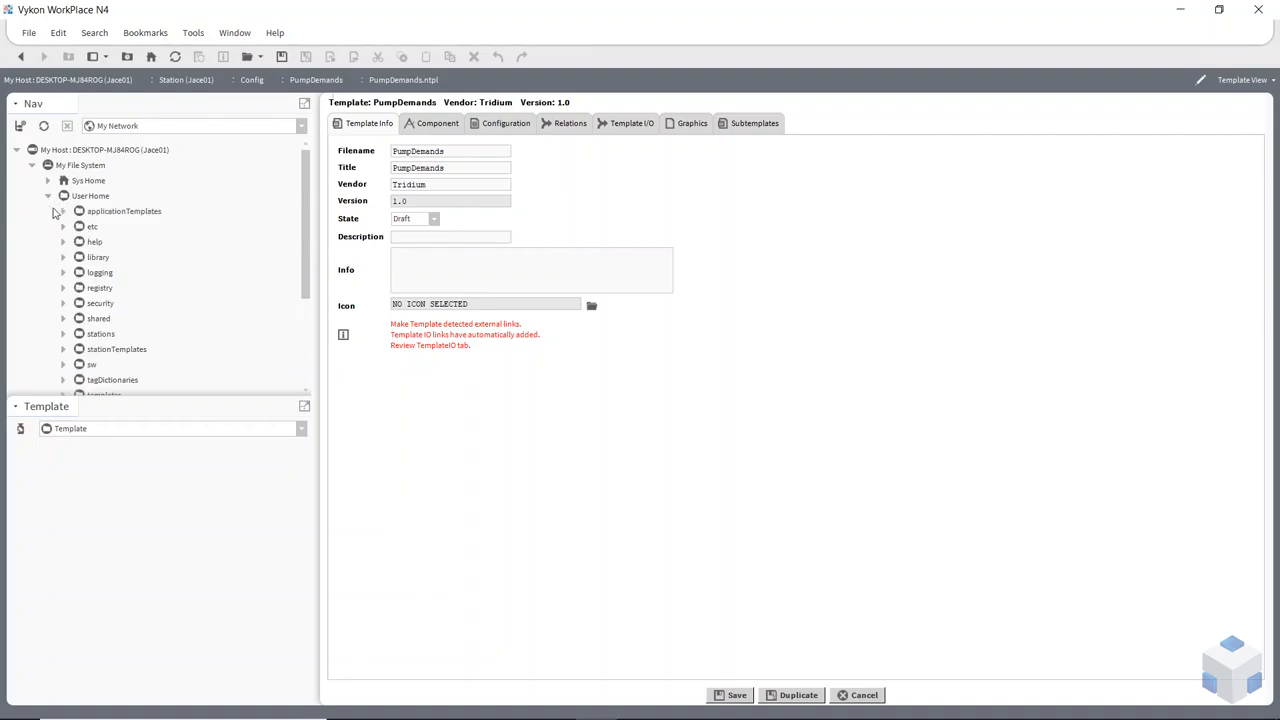
scroll(95, 320, down, 2)
click(63, 303)
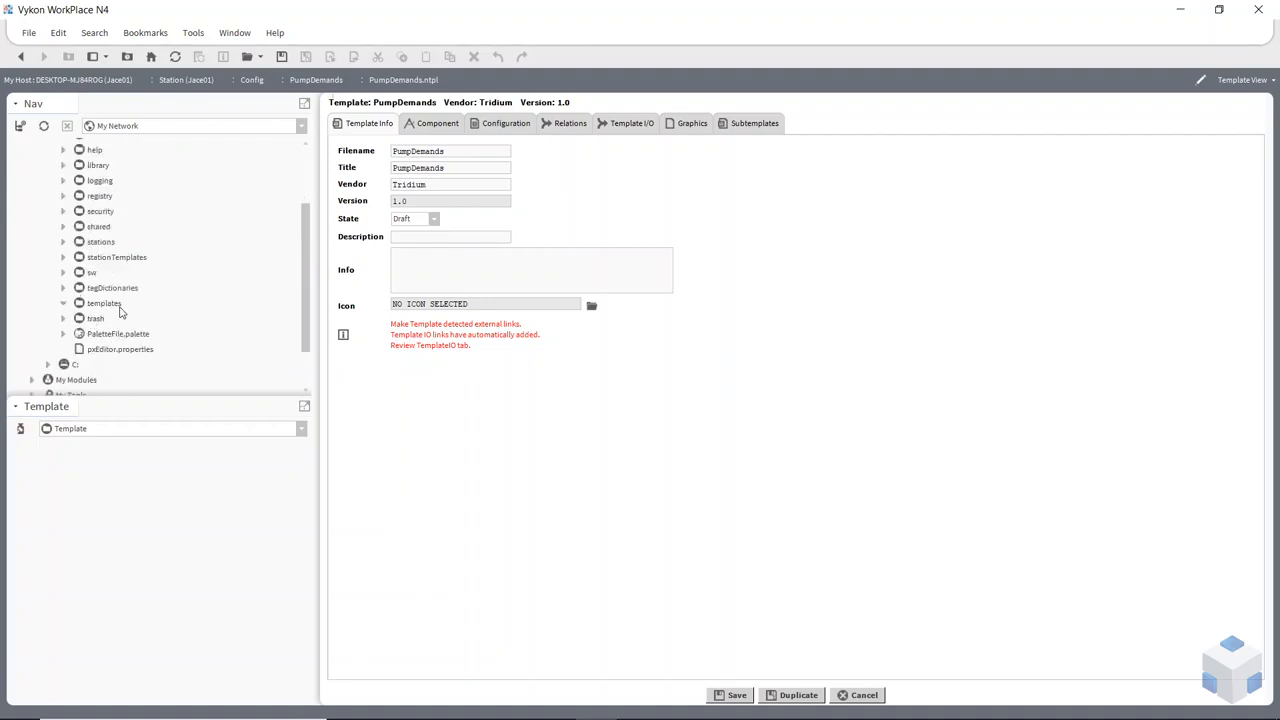
click(104, 305)
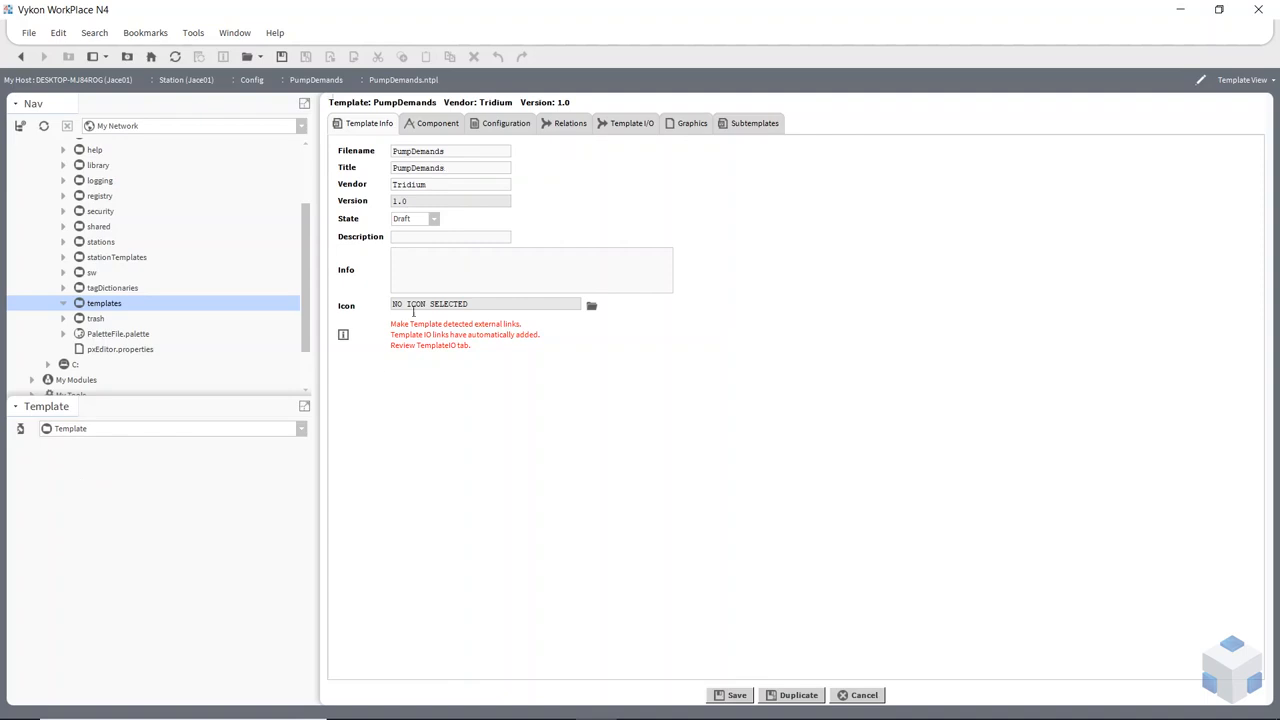
- Set the template's title to NewTemplatePumpDemands and its vendor to oss, and check the available state options
mouse_move(471, 167)
mouse_down()
mouse_move(378, 171)
mouse_move(456, 167)
mouse_up()
text(s)
drag(438, 186, 318, 192)
text(osa)
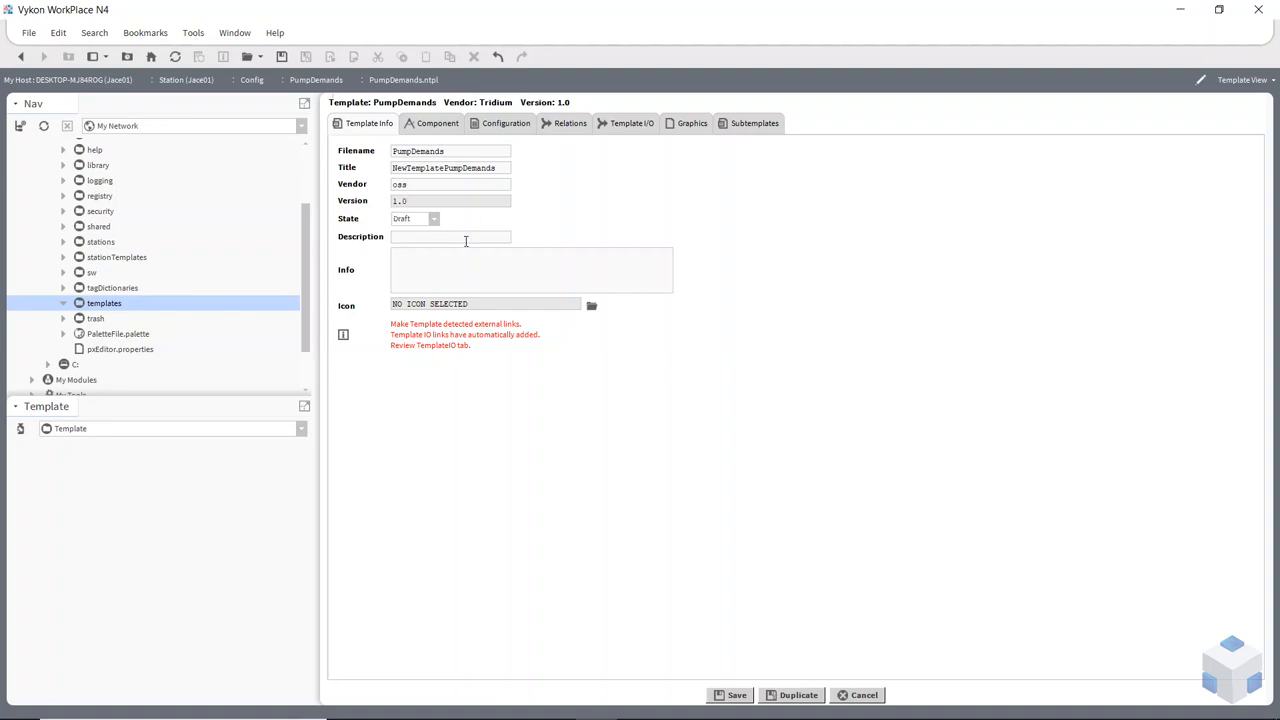
key(BackSpace)
text(s)
click(425, 222)
click(435, 224)
- Review the template's detected inputs one by one, checking the source slot and tags of each
click(640, 126)
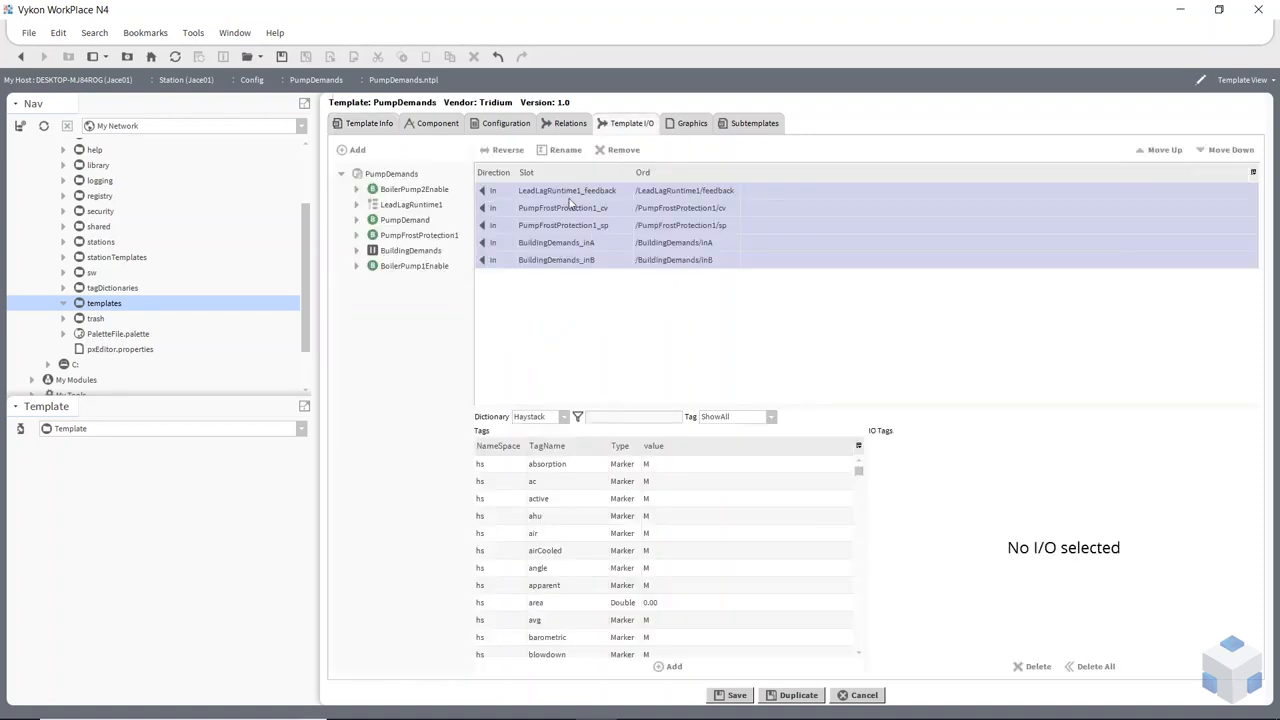
click(566, 191)
click(563, 208)
click(563, 225)
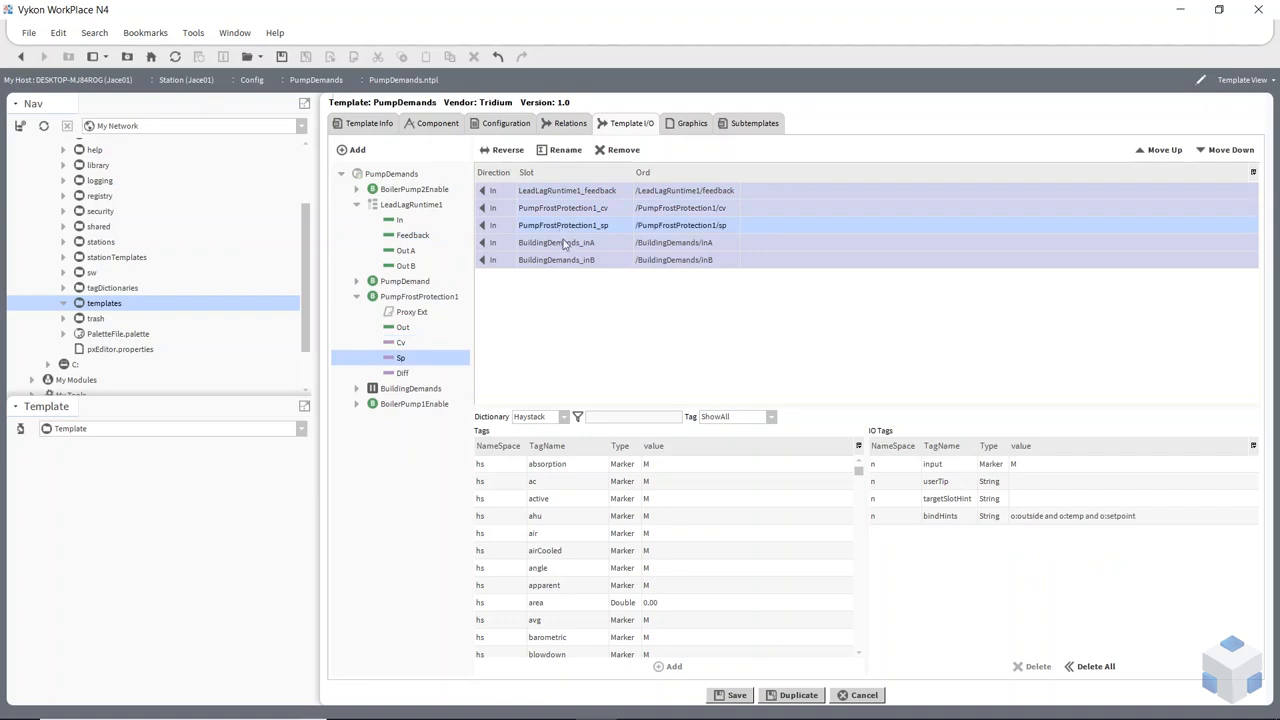
click(563, 242)
click(572, 260)
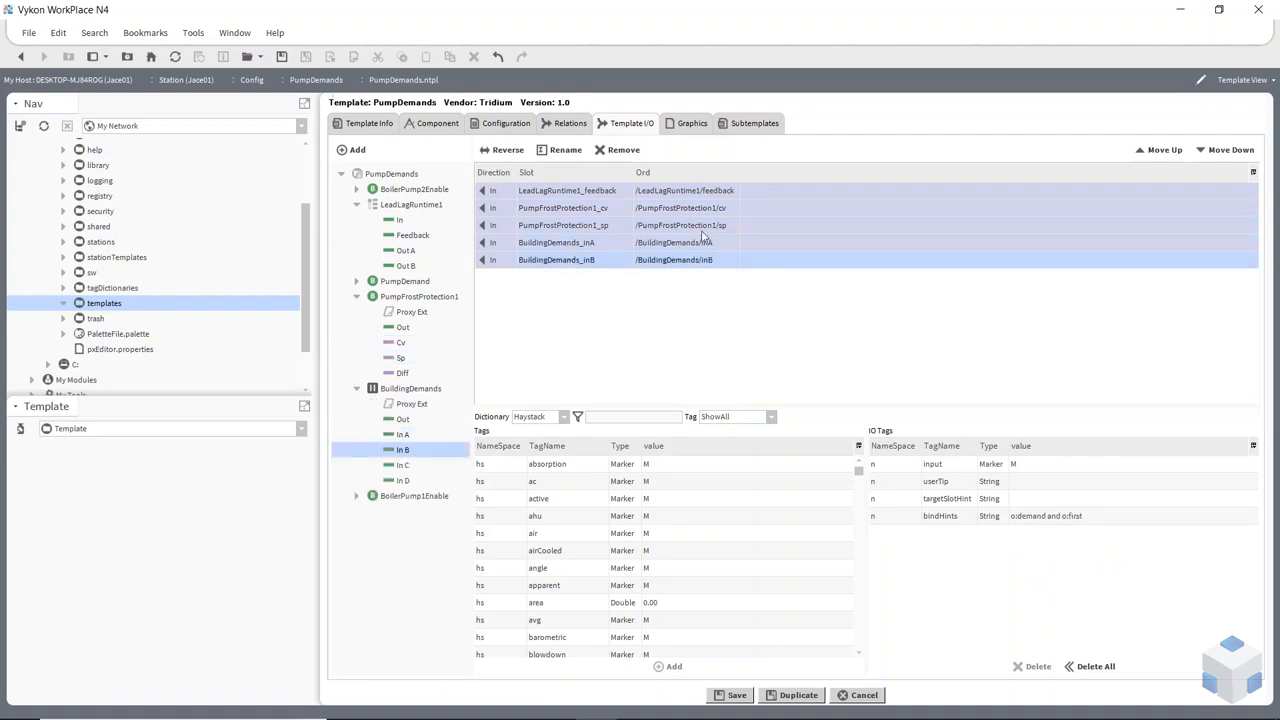
click(614, 207)
- Inspect the bindHints value of the LeadLagRuntime1_feedback input and close it without editing
click(610, 195)
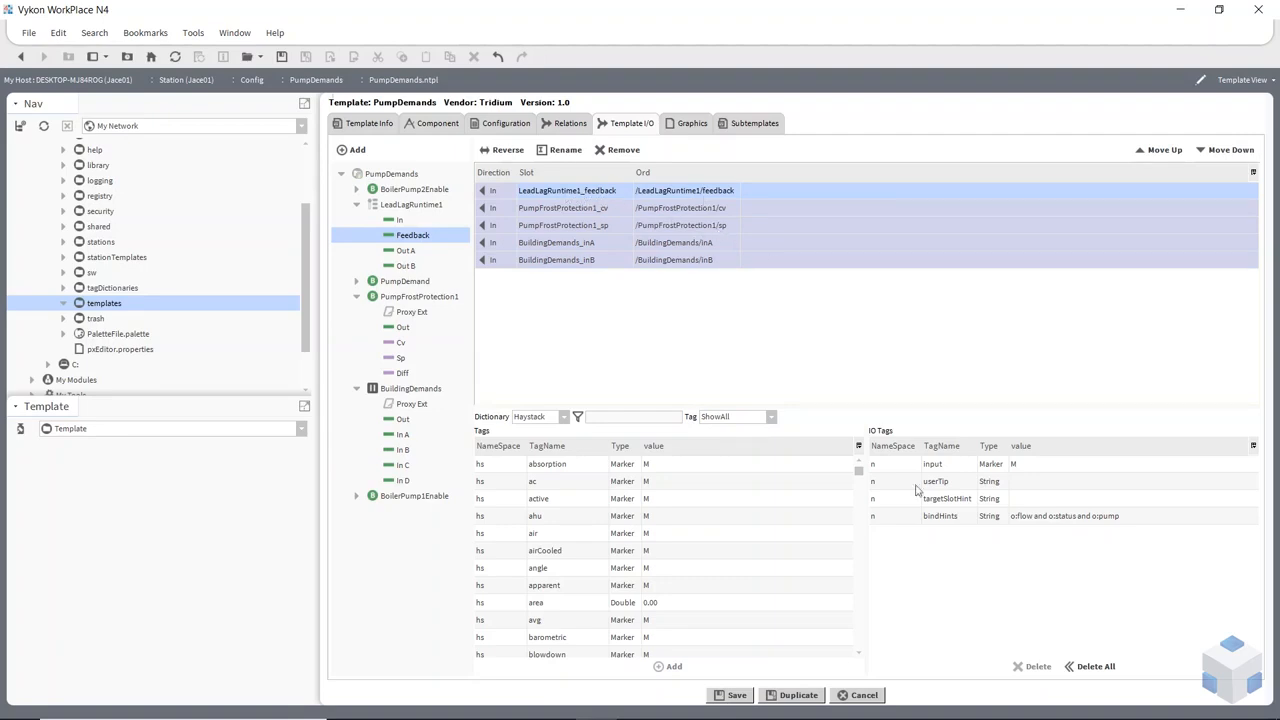
click(1030, 522)
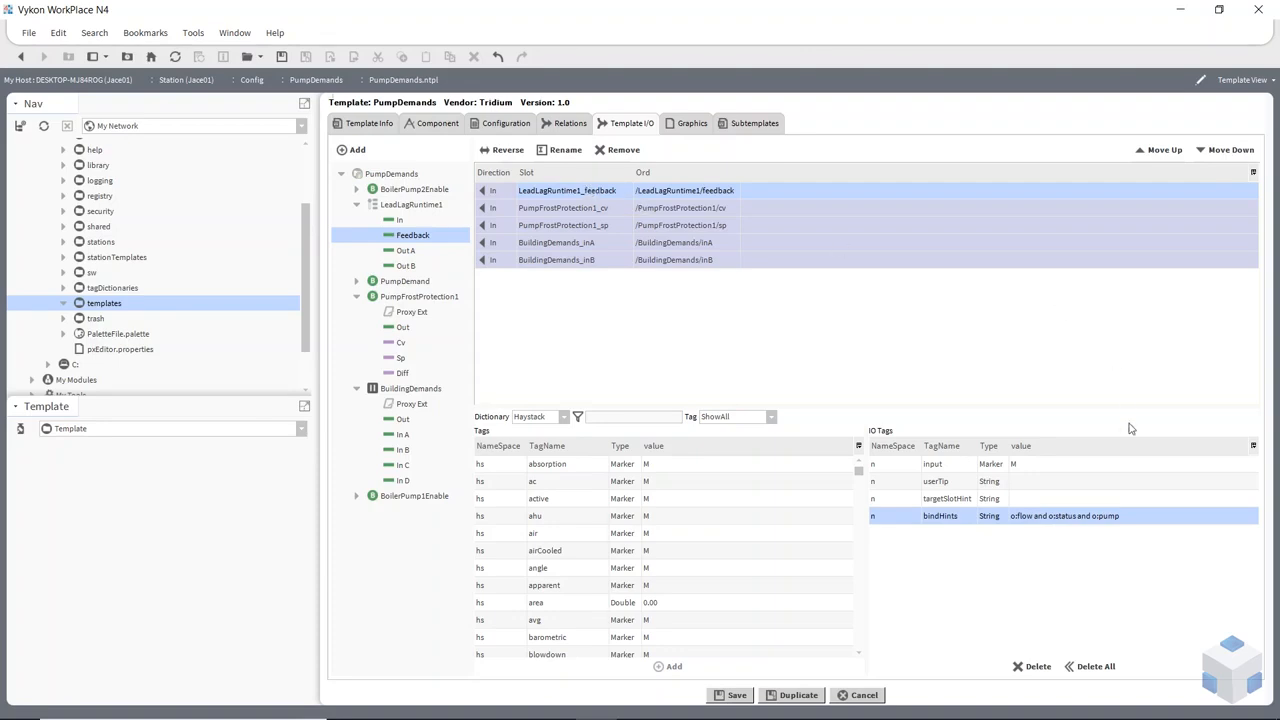
double_click(1078, 520)
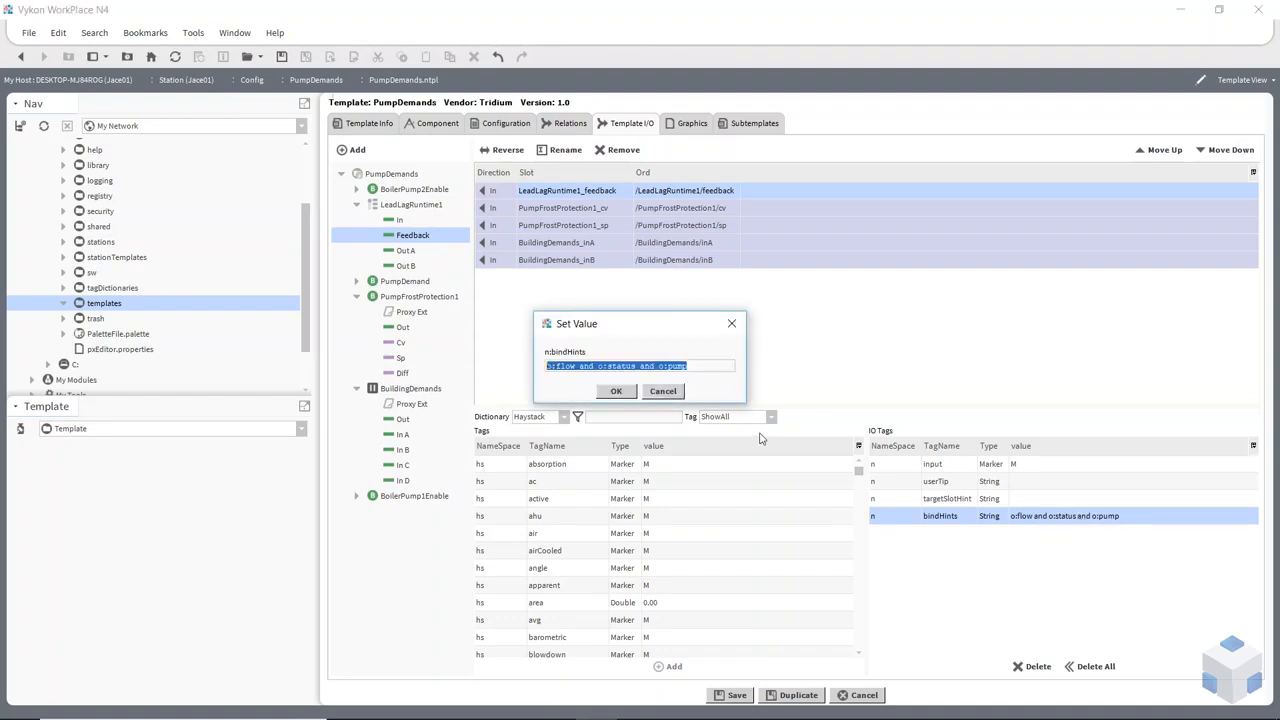
click(665, 394)
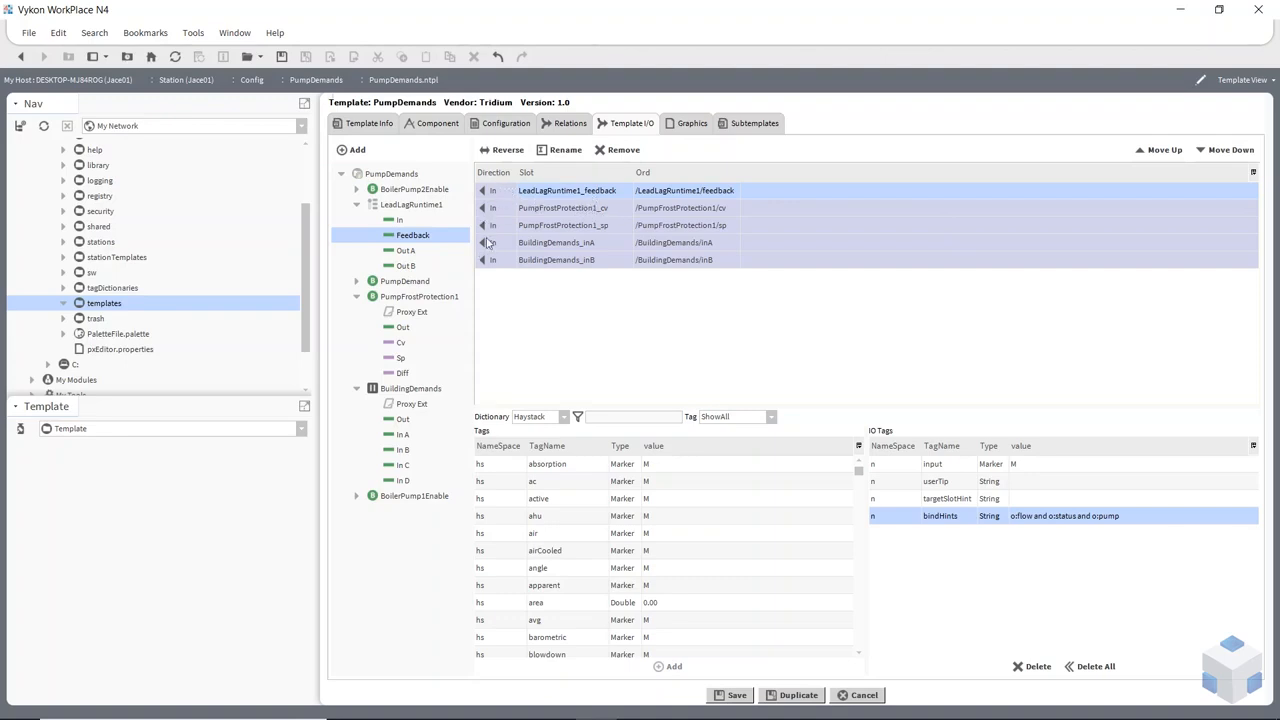
- Rename the PumpFrostProtection1_cv template input to Outside Air
click(584, 211)
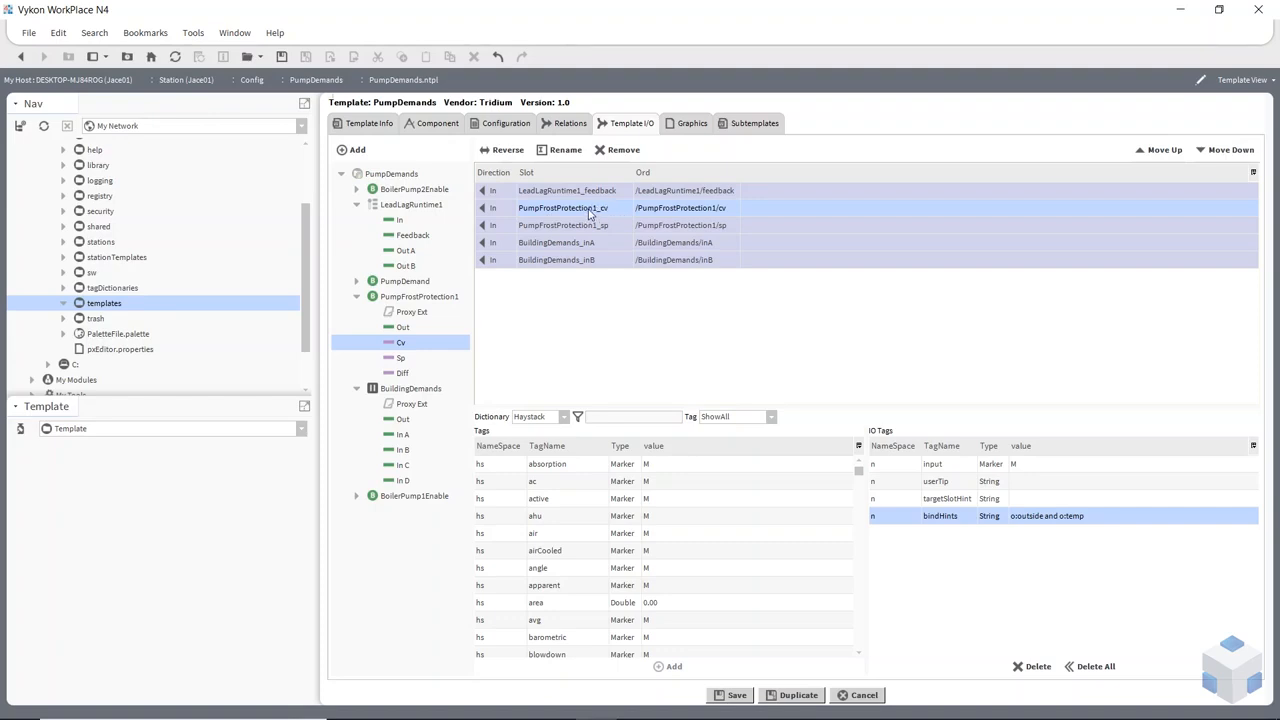
click(565, 150)
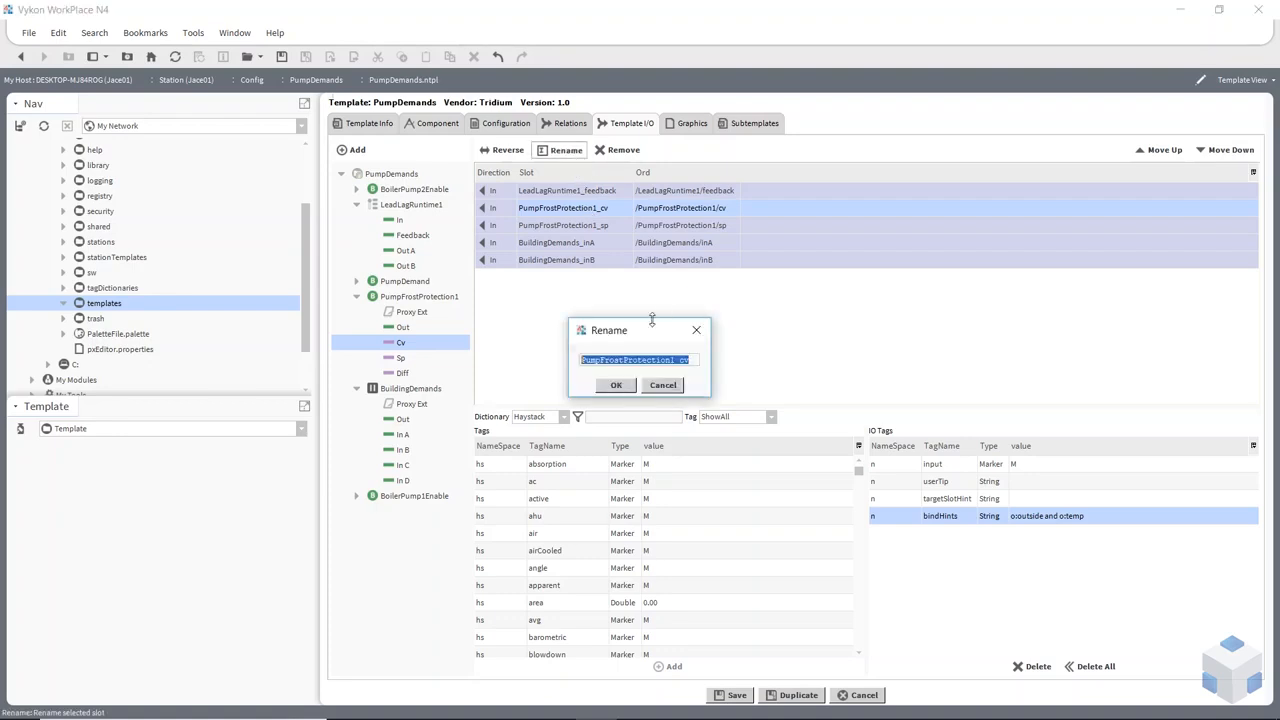
text(Outside Air)
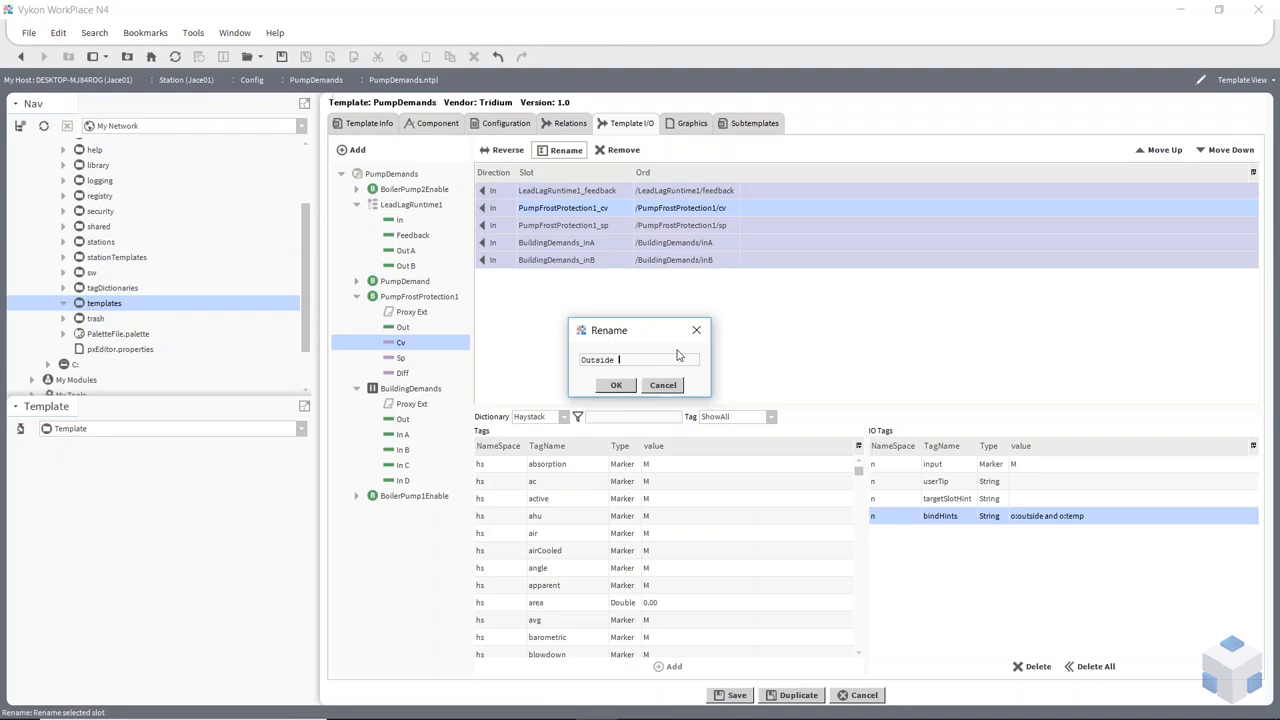
click(616, 385)
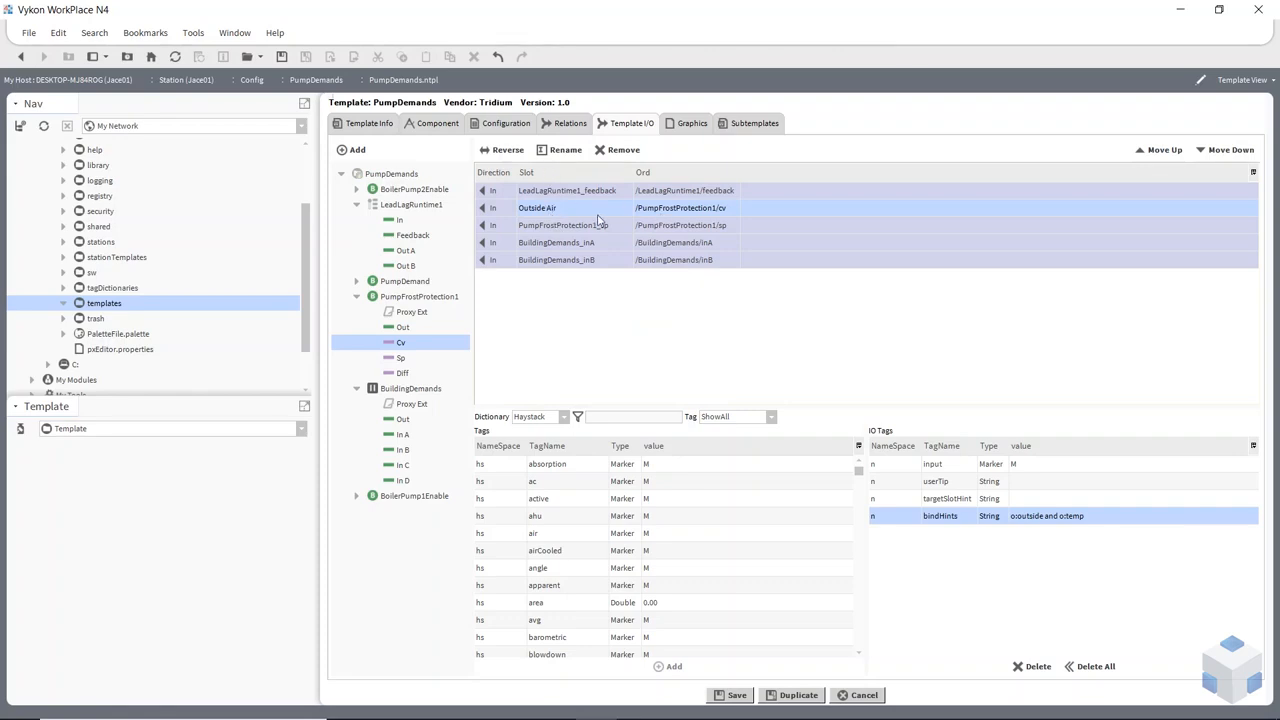
- Set the userTip tag of the LeadLagRuntime1_feedback input to "pump dps"
click(546, 192)
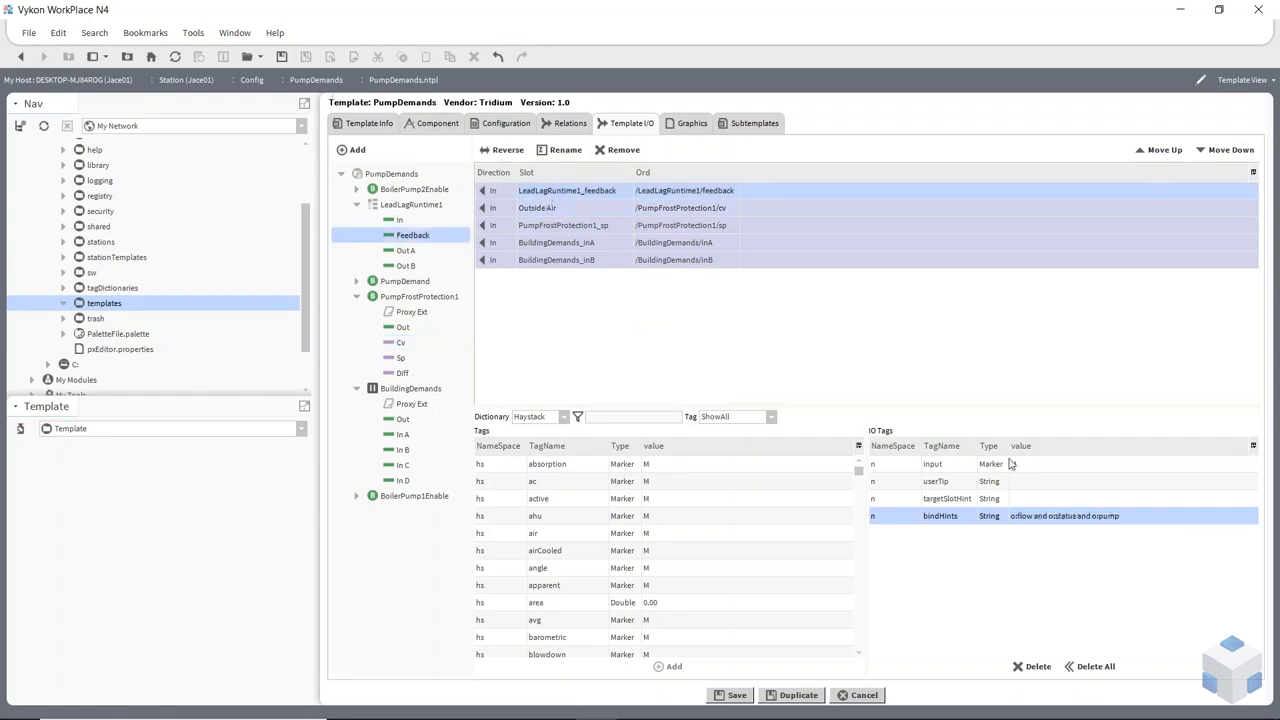
double_click(1031, 487)
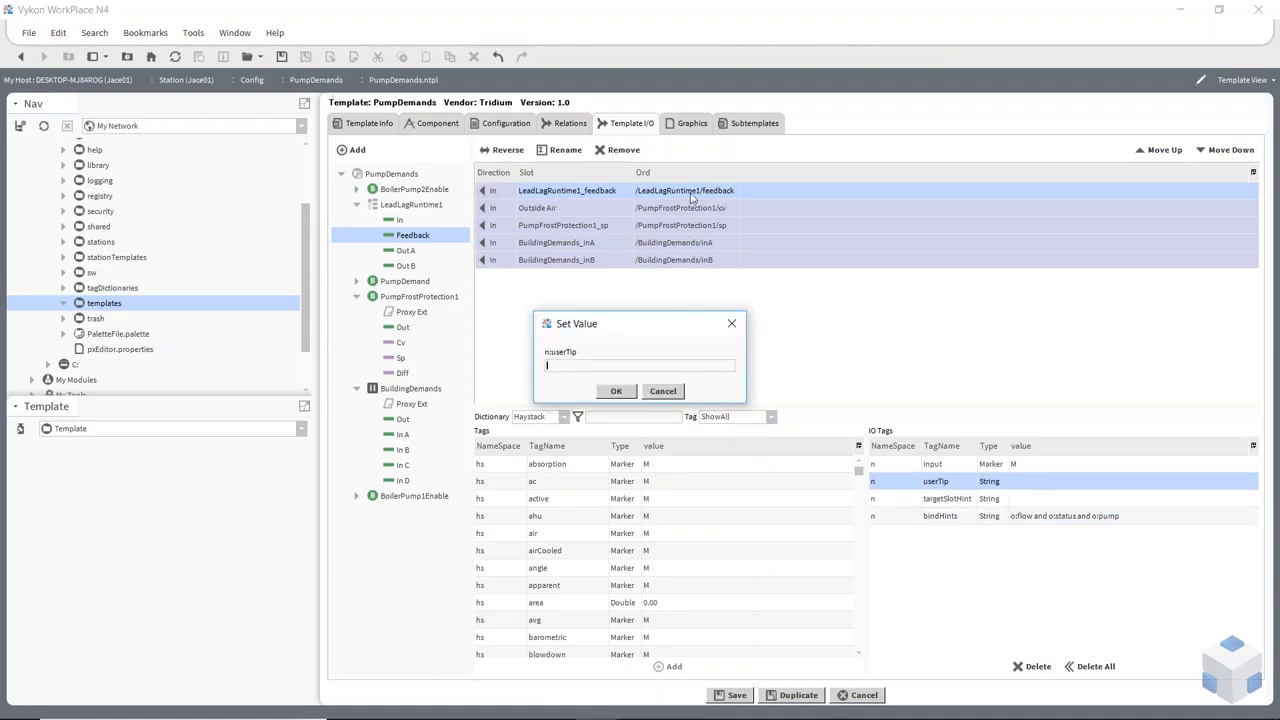
click(602, 365)
click(614, 391)
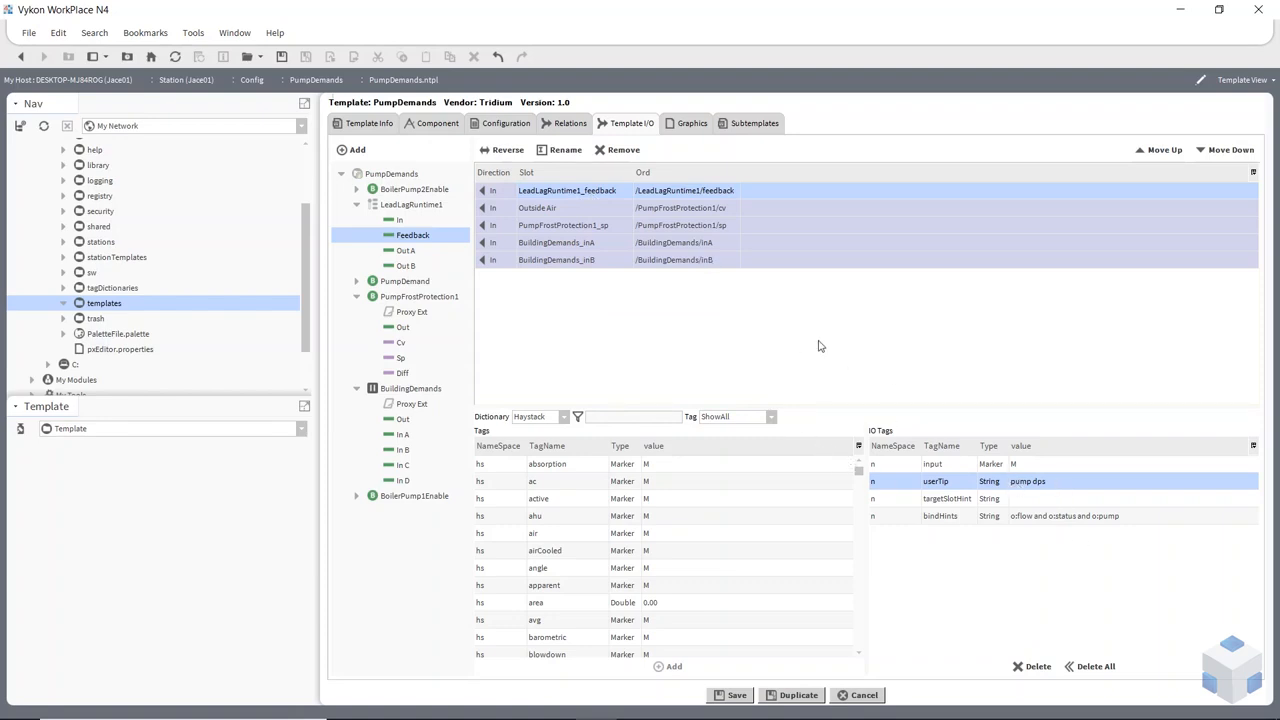
- Set the userTip tag of the BuildingDemands_inA input to "ground floor"
click(576, 229)
click(580, 246)
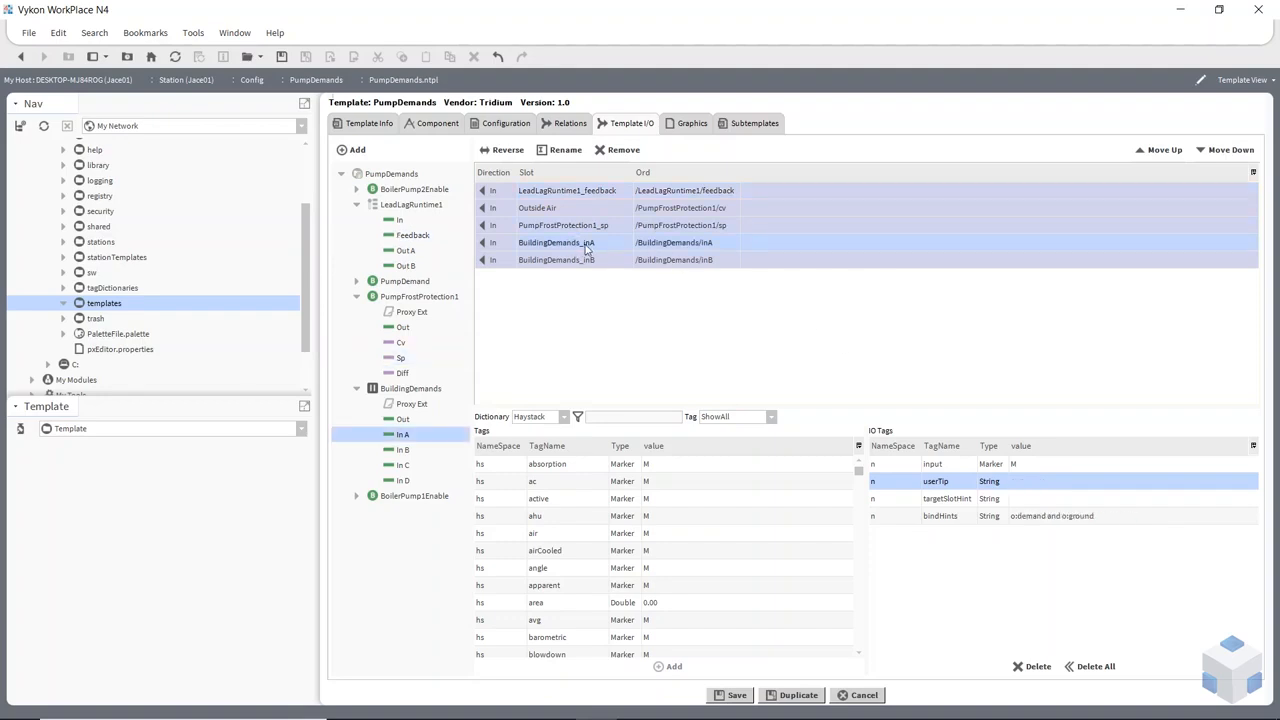
double_click(1022, 489)
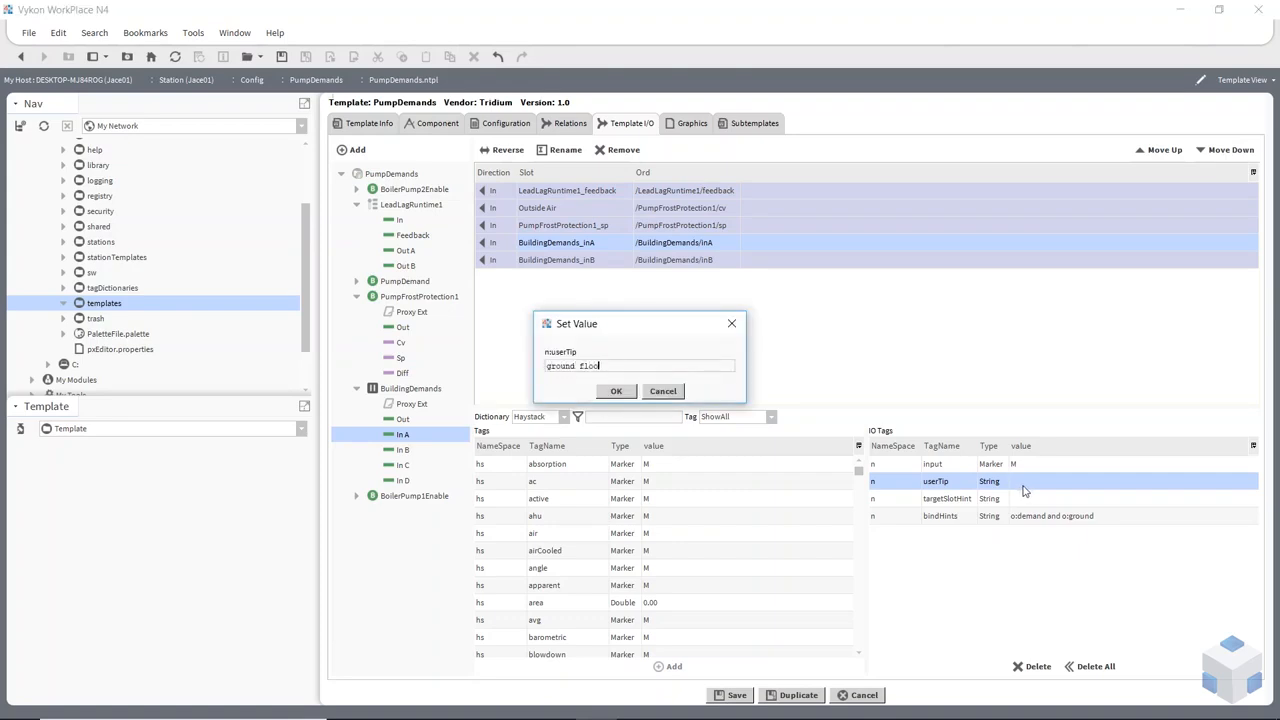
click(630, 392)
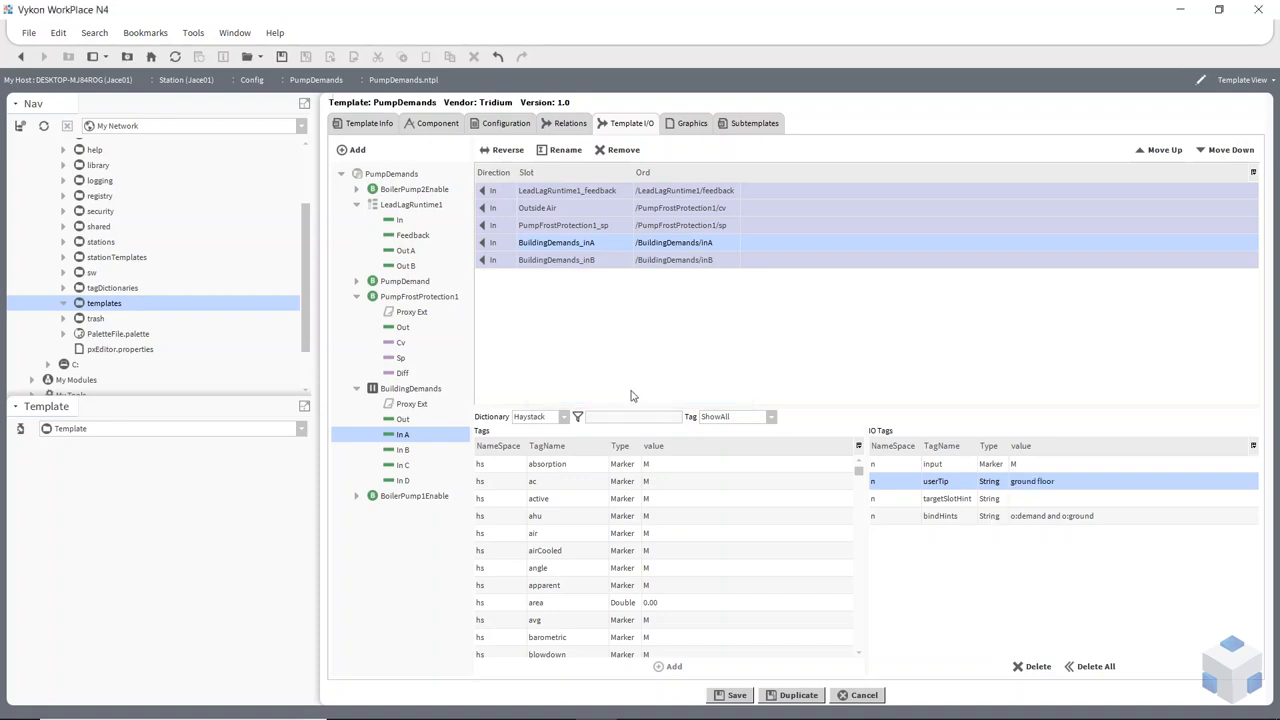
- Set the userTip tag of the BuildingDemands_inB input to "first floor"
click(569, 262)
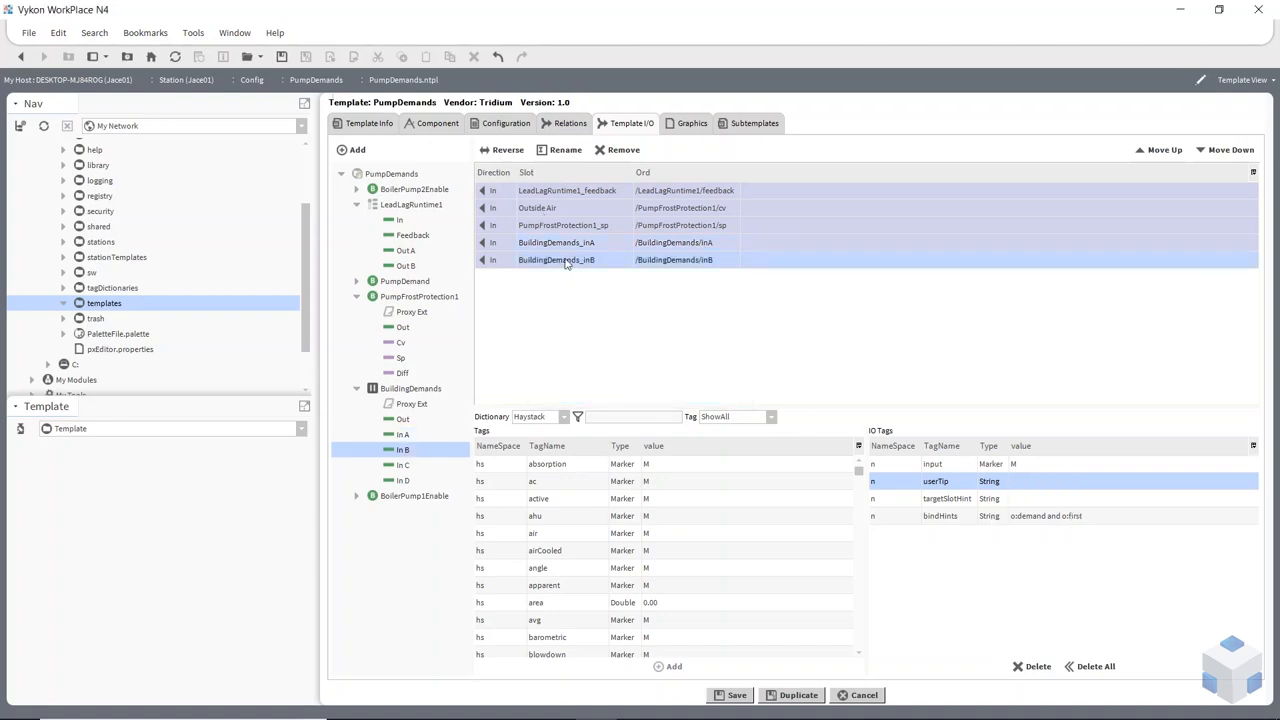
double_click(1035, 485)
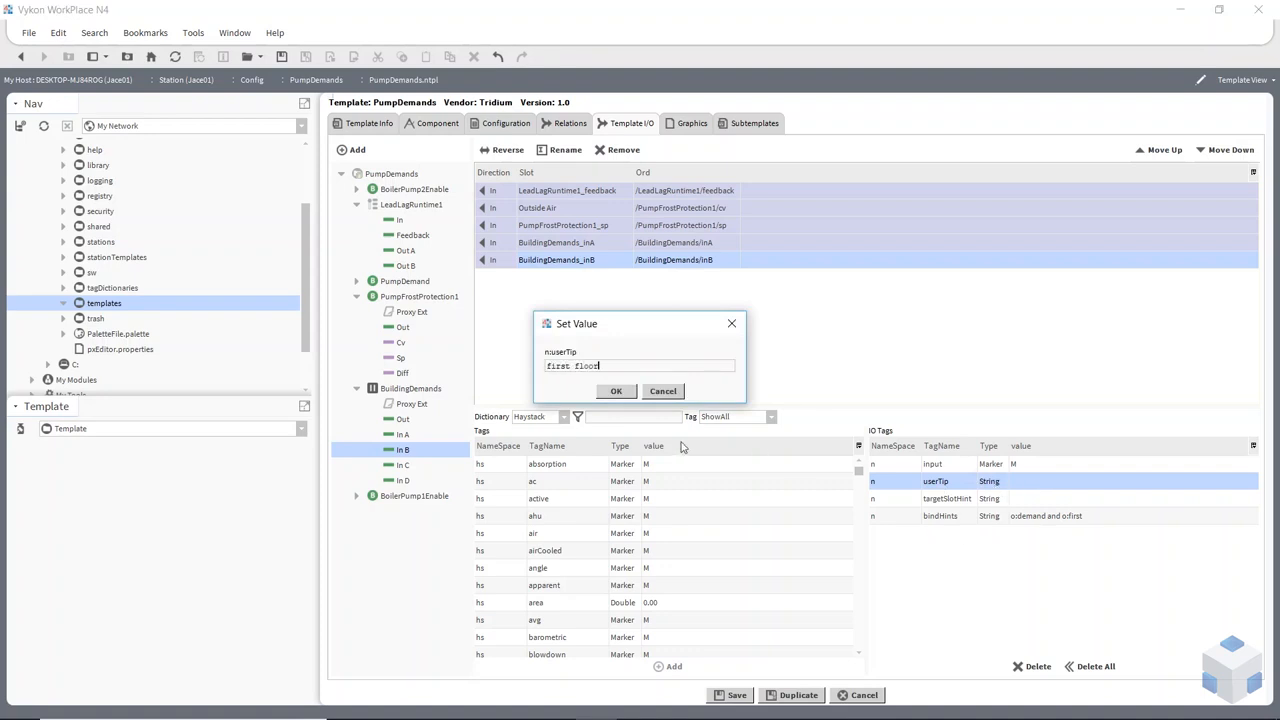
click(620, 391)
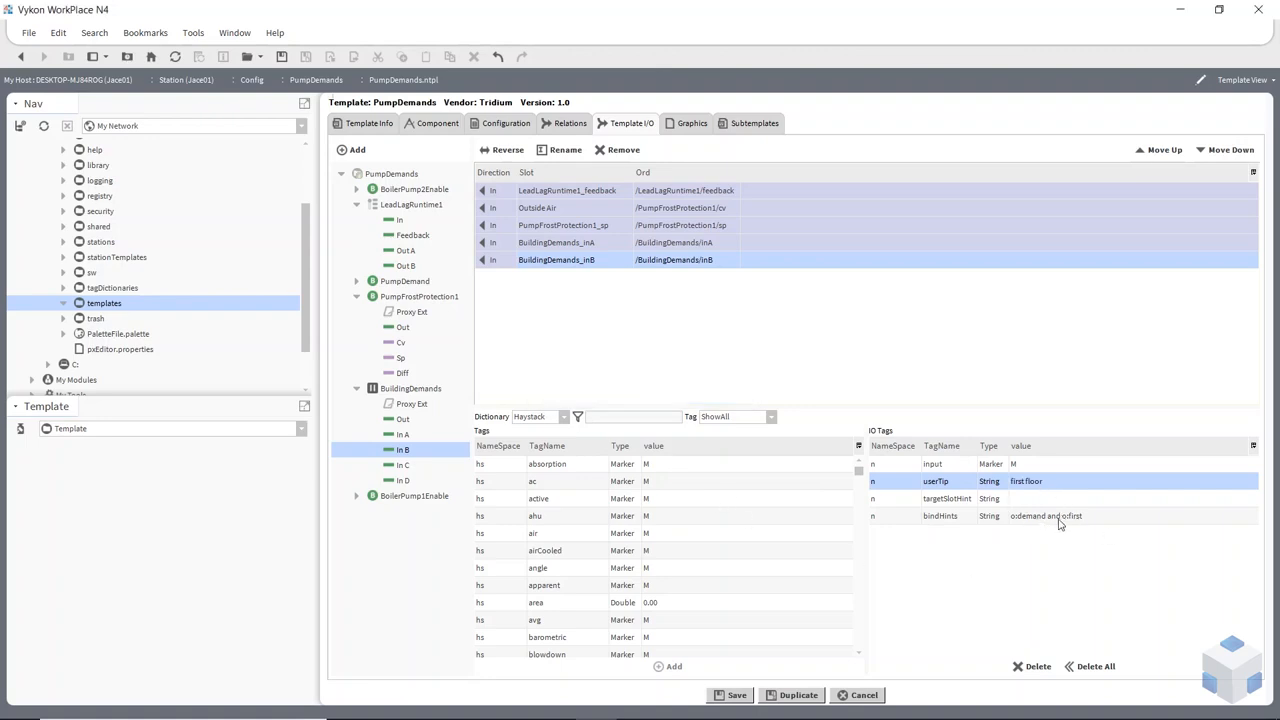
- Compare the bindHints of the Outside Air and PumpFrostProtection1_sp inputs, closing the setpoint input's value without editing
click(559, 228)
click(548, 210)
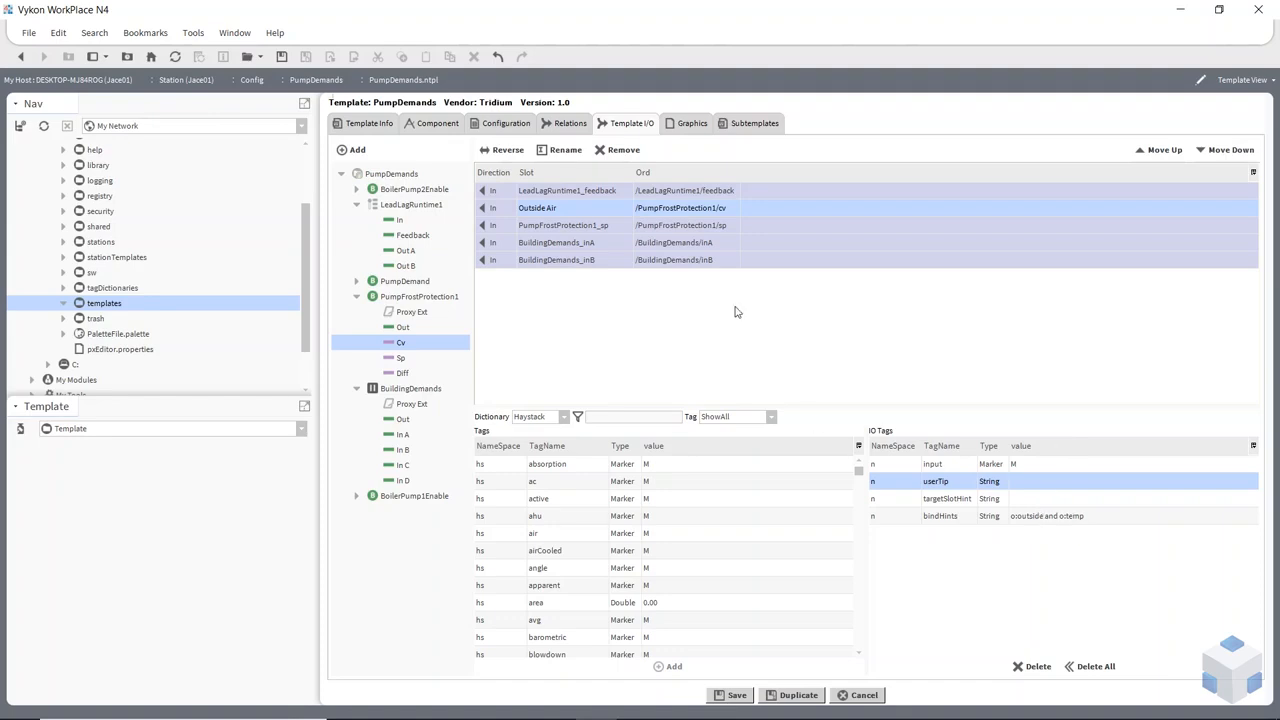
click(663, 229)
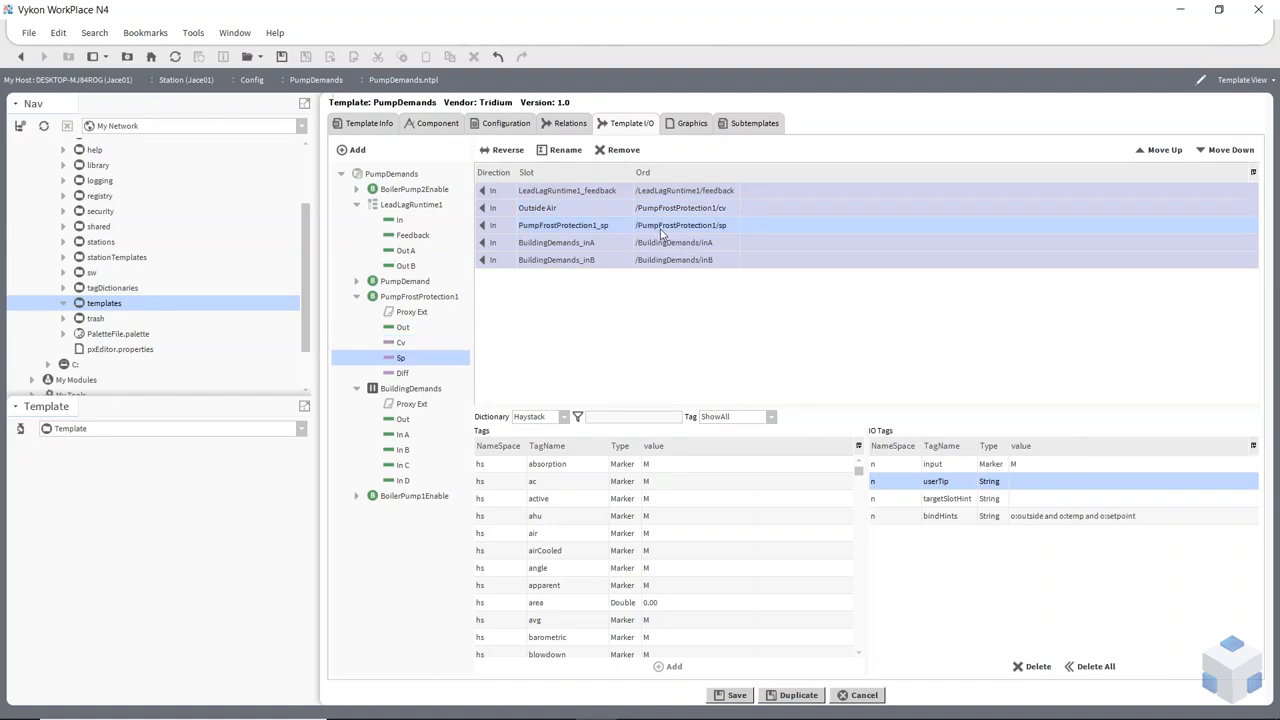
click(1127, 518)
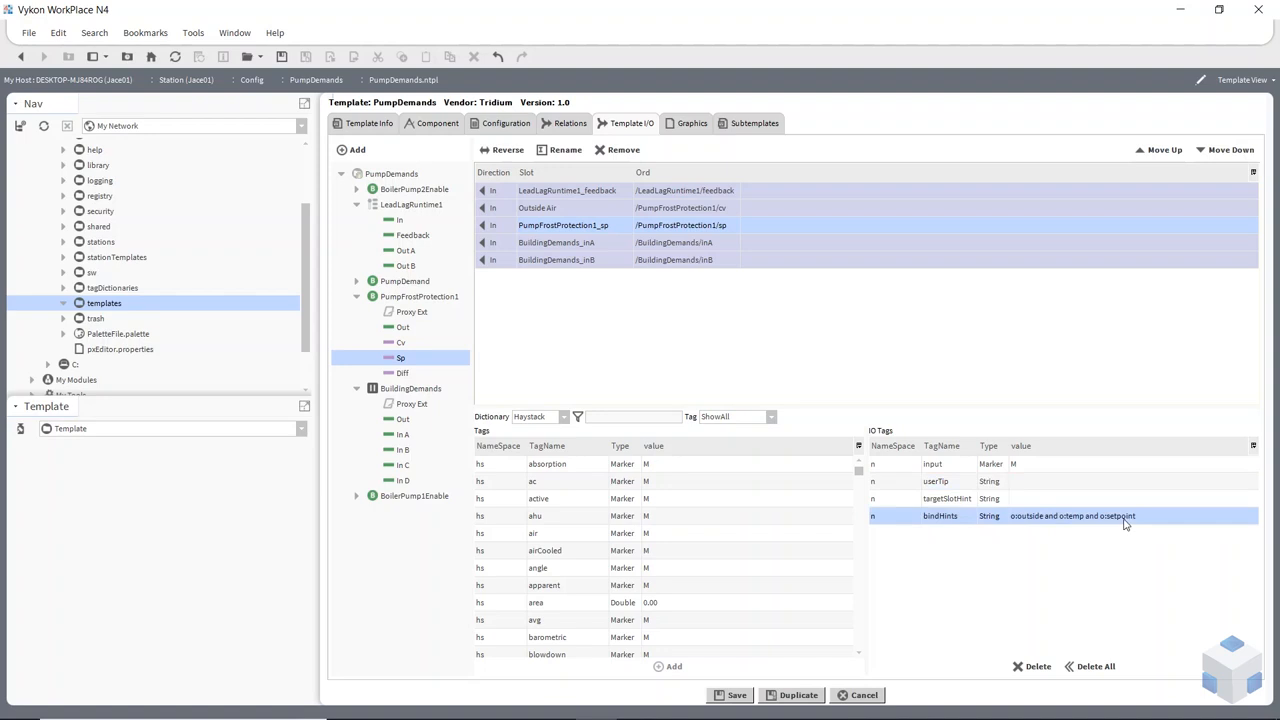
double_click(1122, 518)
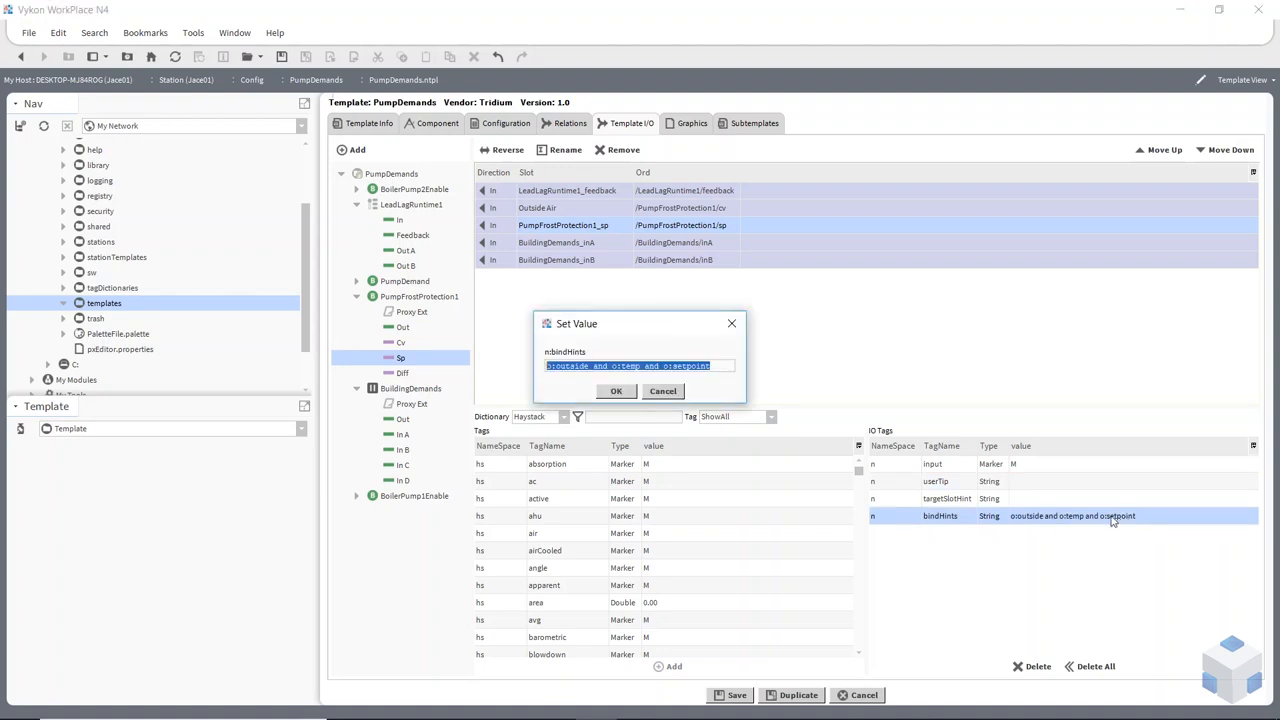
click(664, 392)
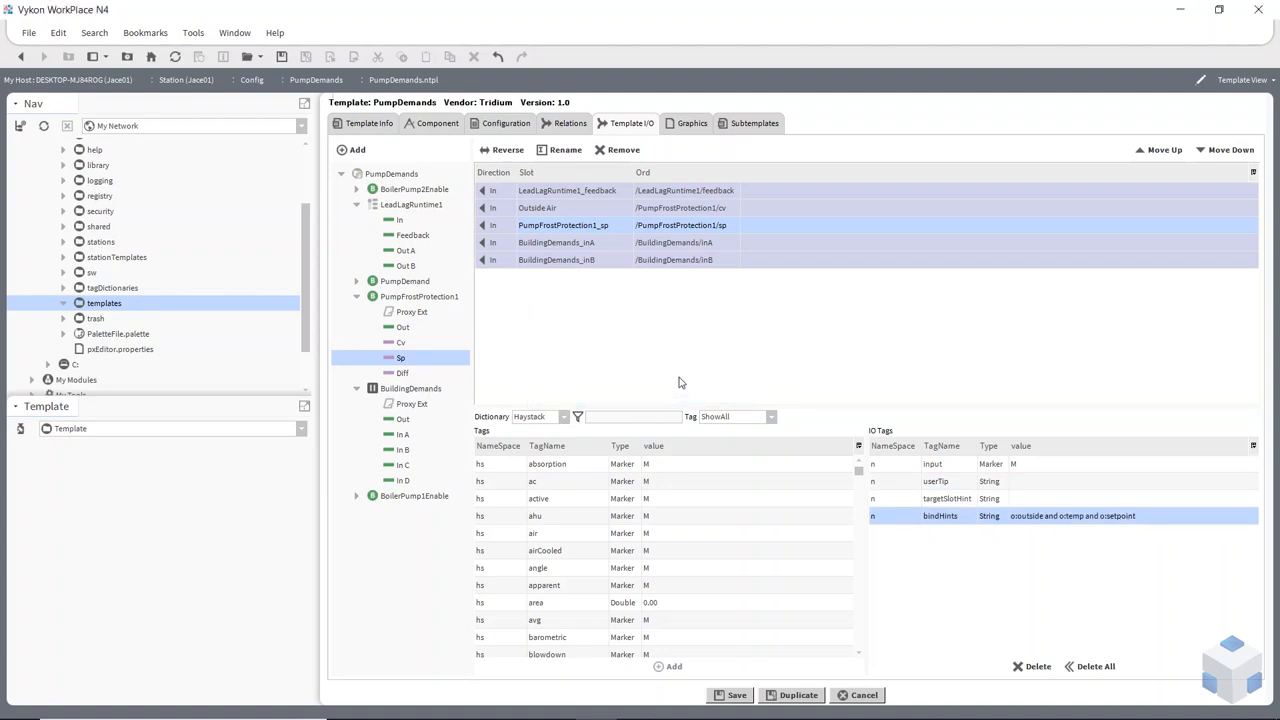
- Set the bindHints tag of the Outside Air input to "o:outside and o:temp and not o:setpoint"
double_click(545, 210)
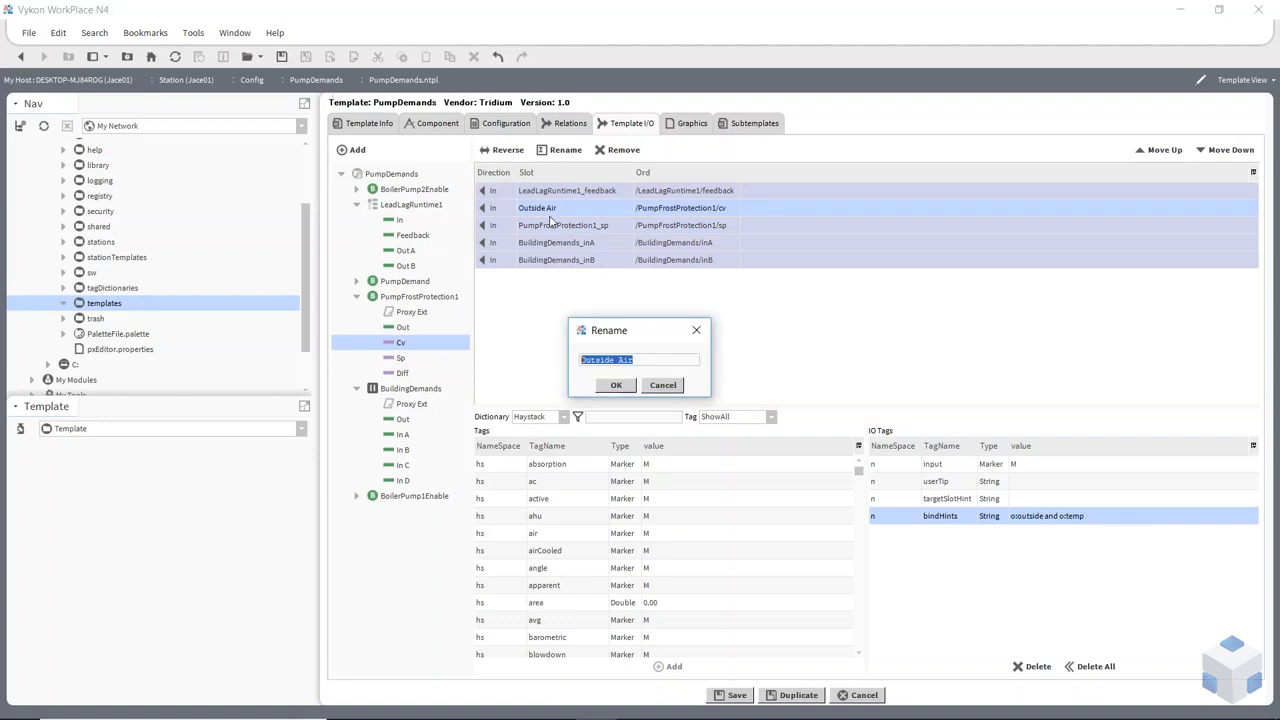
click(663, 386)
double_click(1081, 522)
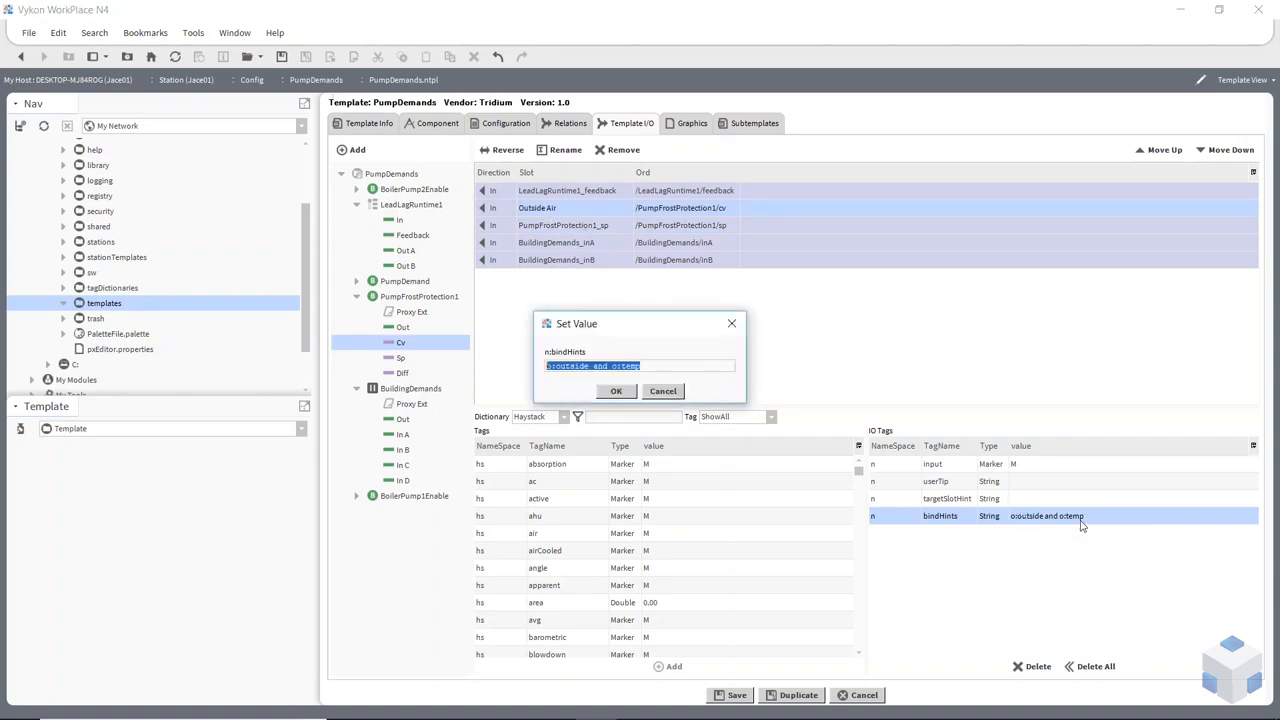
key(End)
text(and o:setpoint)
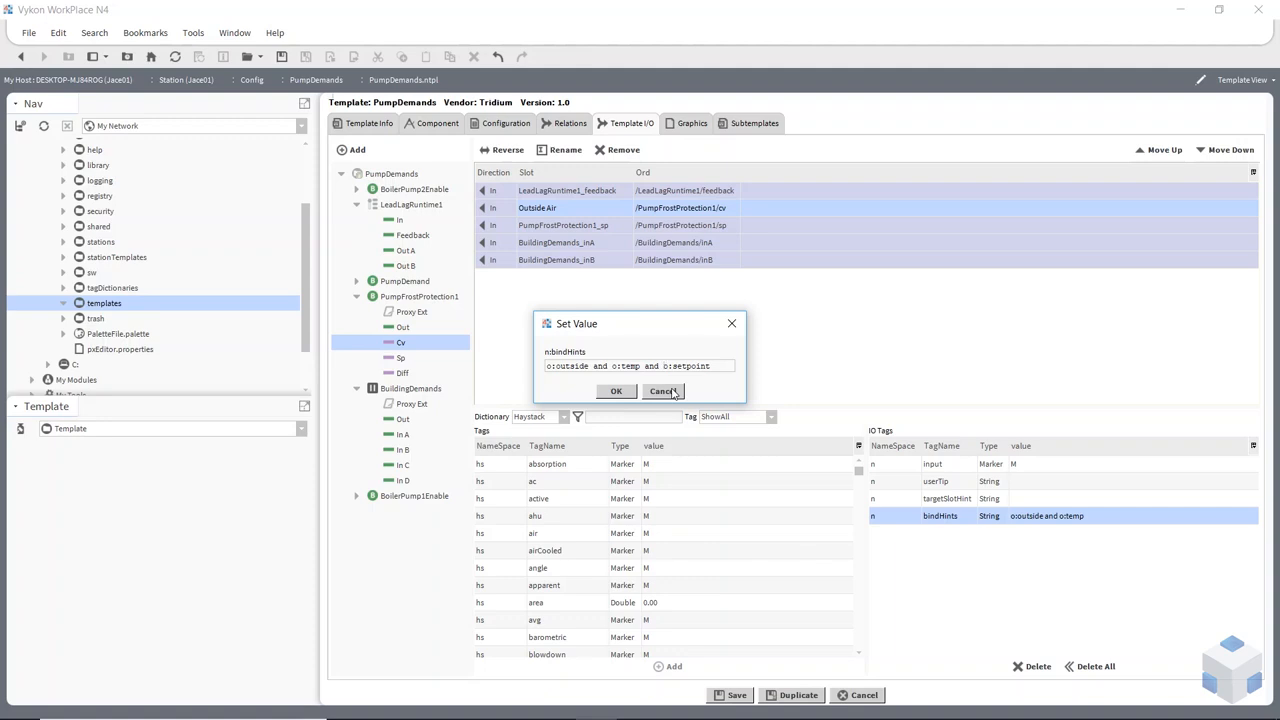
text(not)
click(616, 391)
click(972, 525)
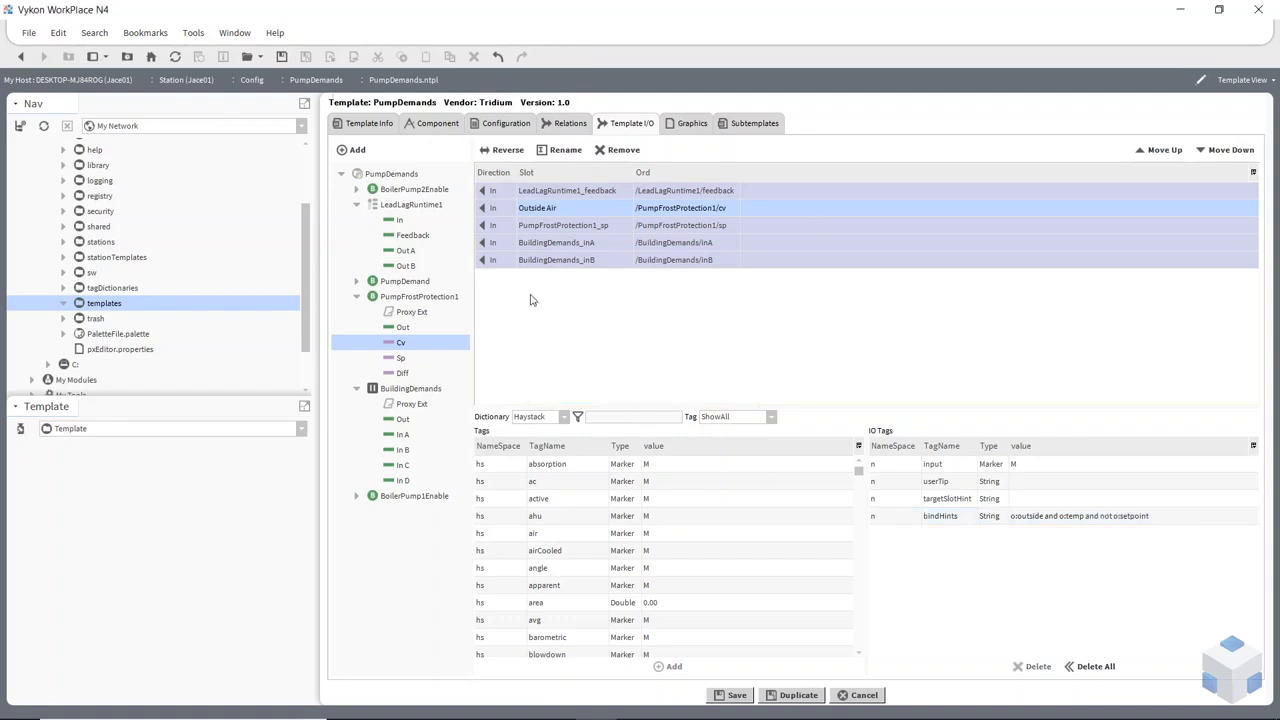
click(532, 290)
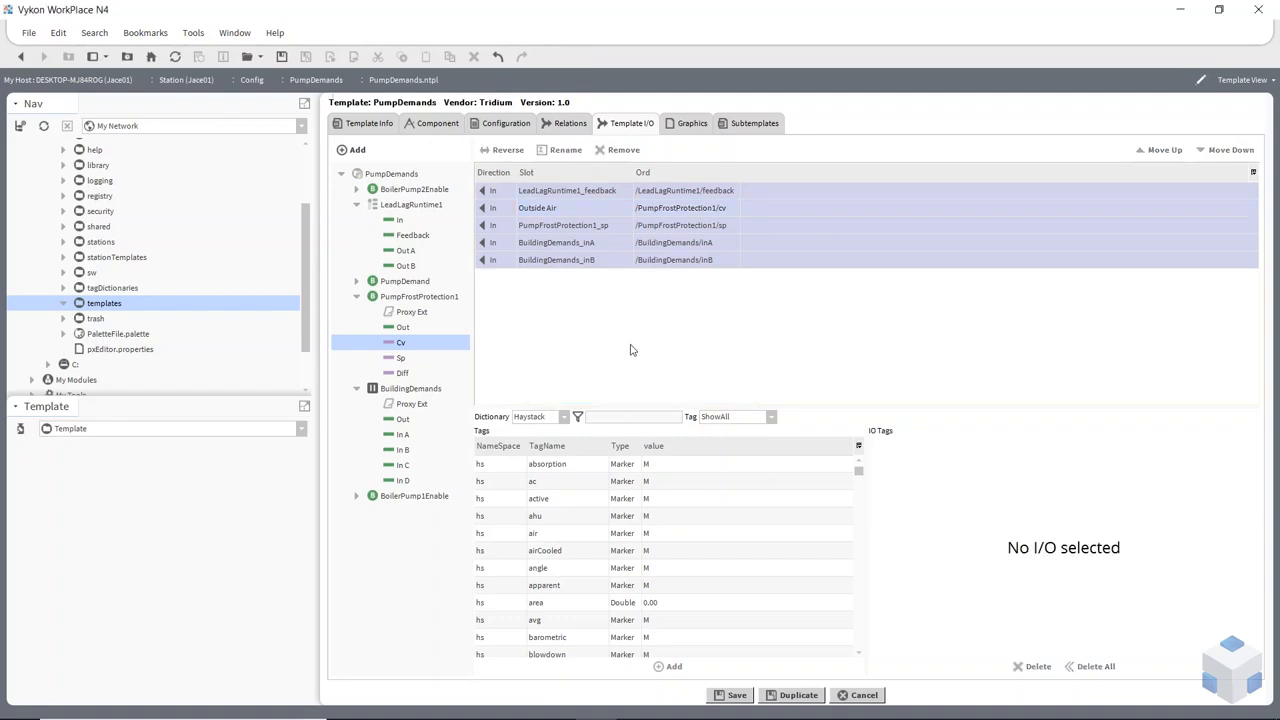
- Add the Out slots of BoilerPump1Enable and BoilerPump2Enable to the template I/O as outputs
click(357, 205)
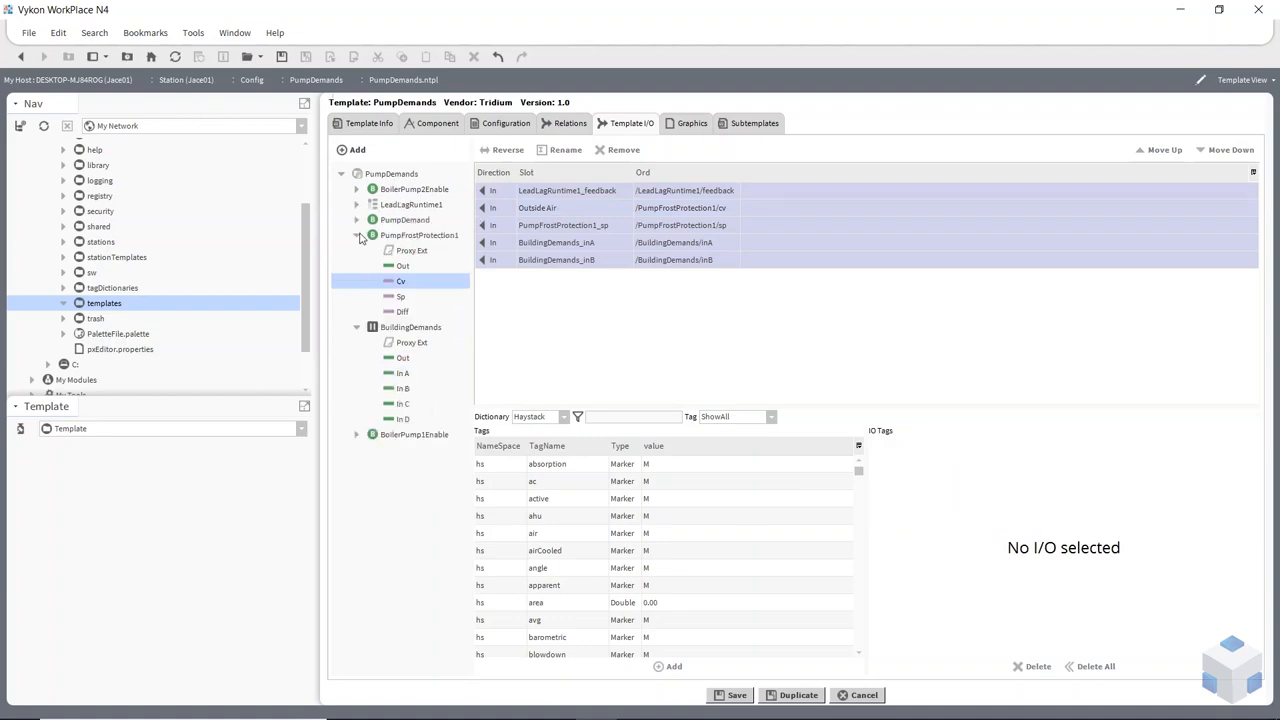
click(357, 236)
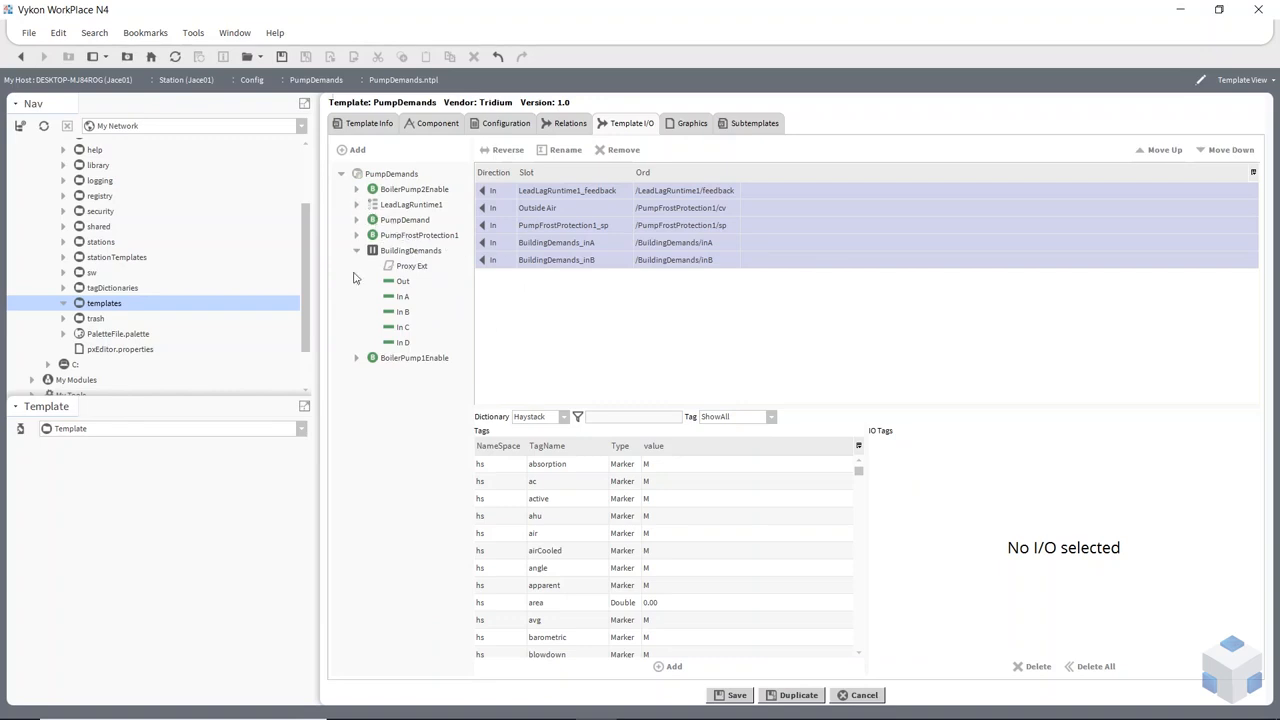
click(356, 359)
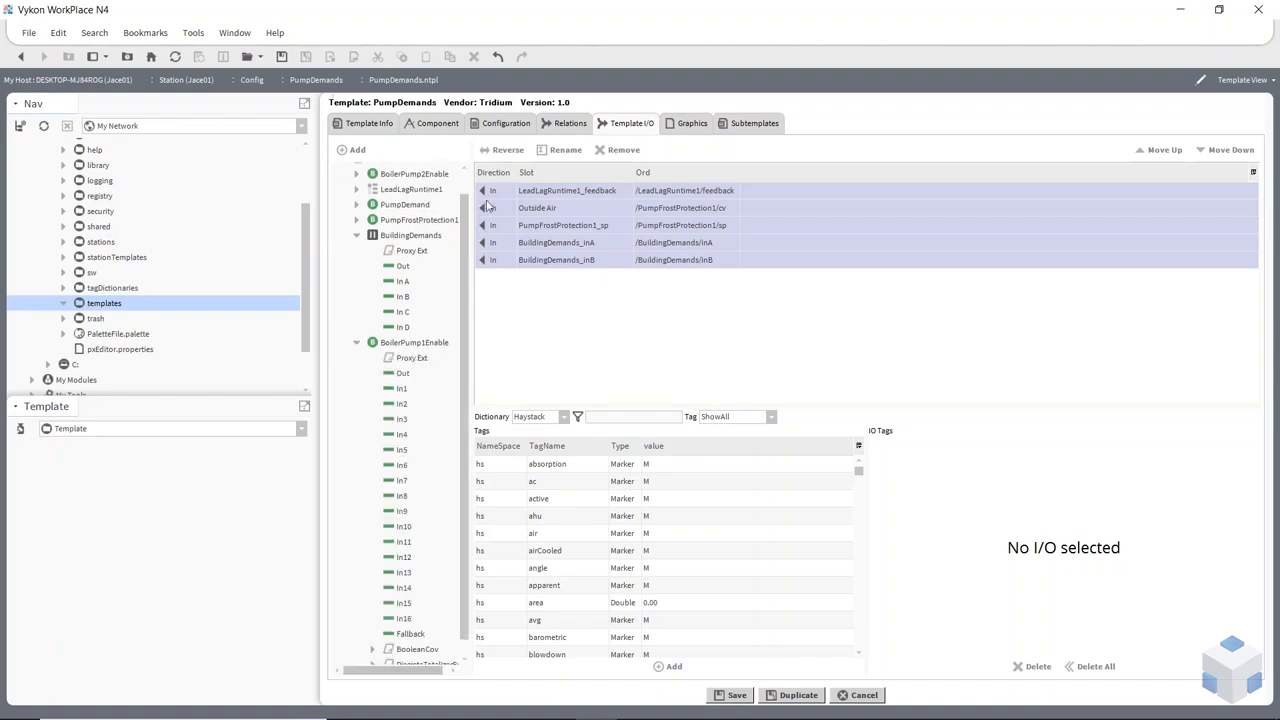
double_click(403, 375)
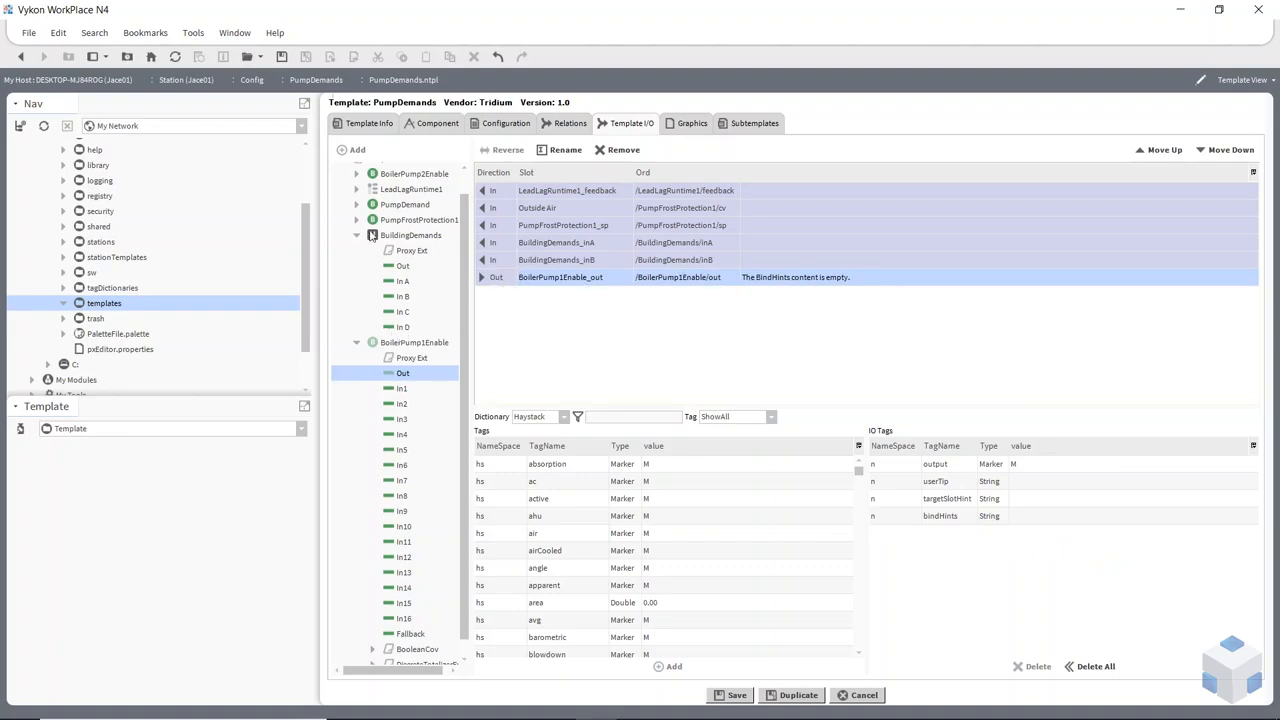
click(357, 174)
drag(403, 204, 742, 330)
- Set the bindHints tag of the BoilerPump1Enable_out output to "o:pump and o:one" and copy that text
click(777, 284)
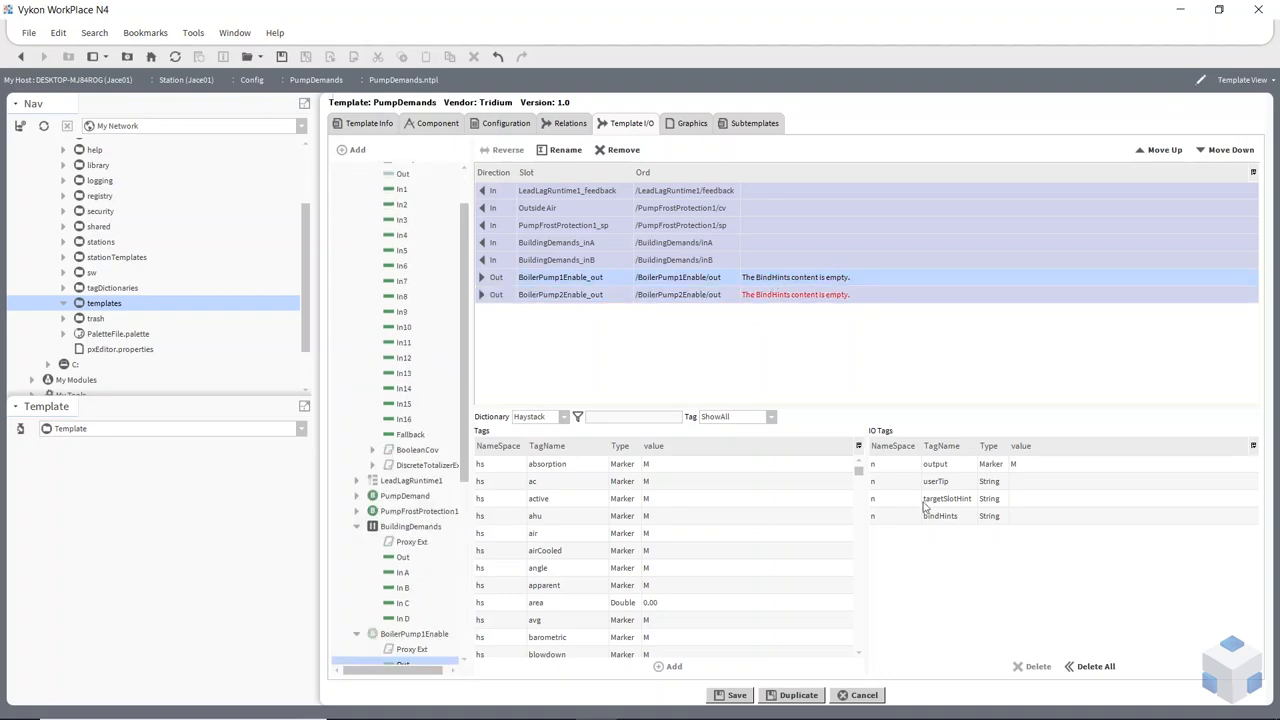
double_click(1029, 517)
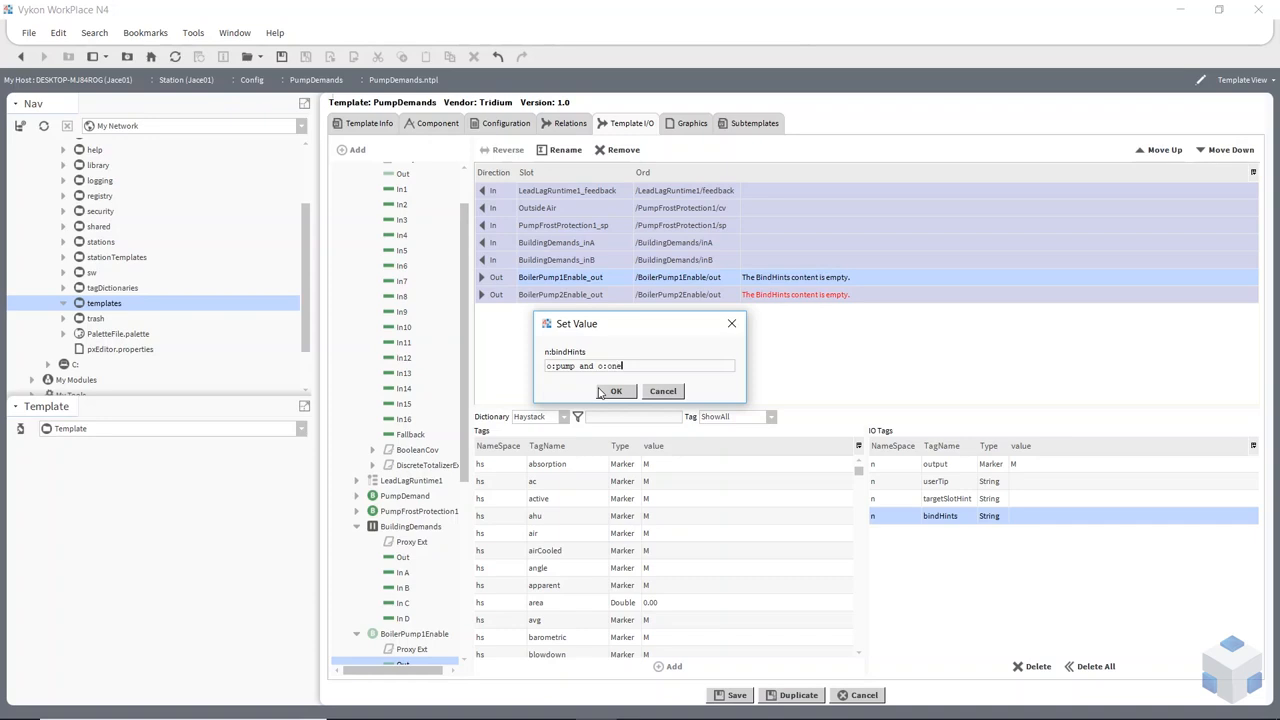
drag(631, 368, 489, 372)
key(ctrl+c)
click(617, 391)
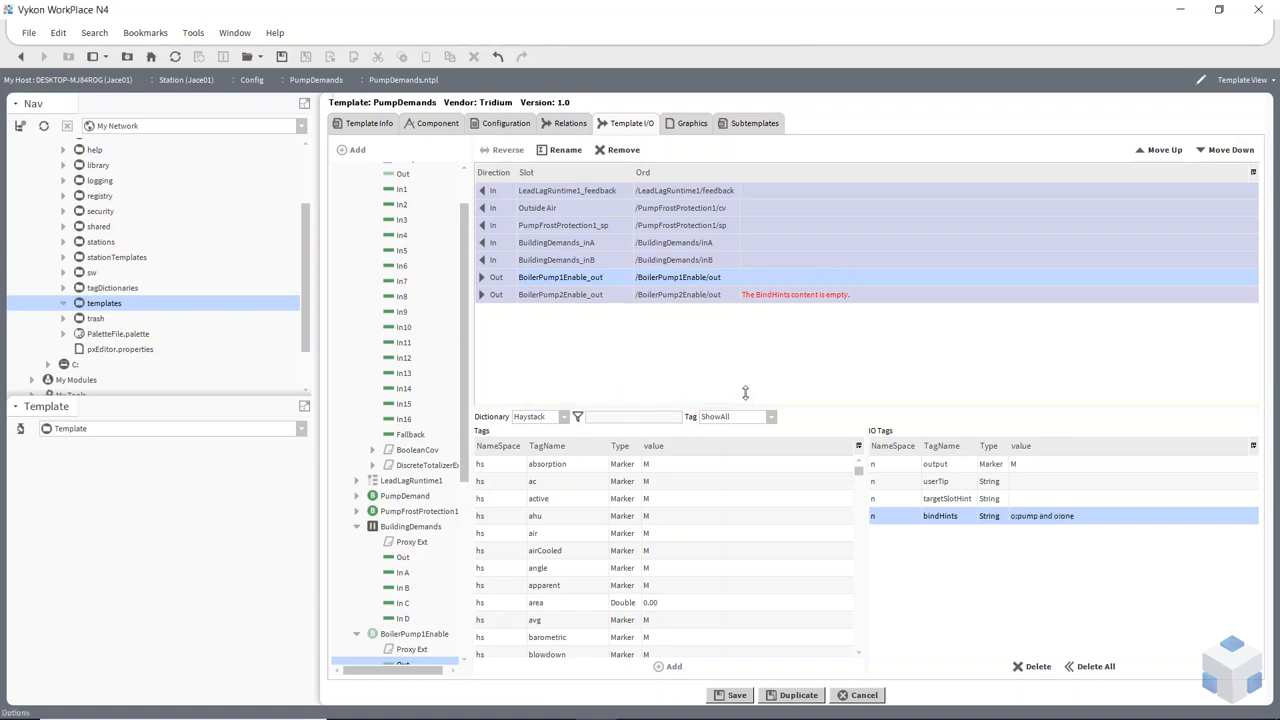
- Reuse the copied text to set the bindHints tag of the BoilerPump2Enable_out output to "o:pump and o:two"
click(587, 296)
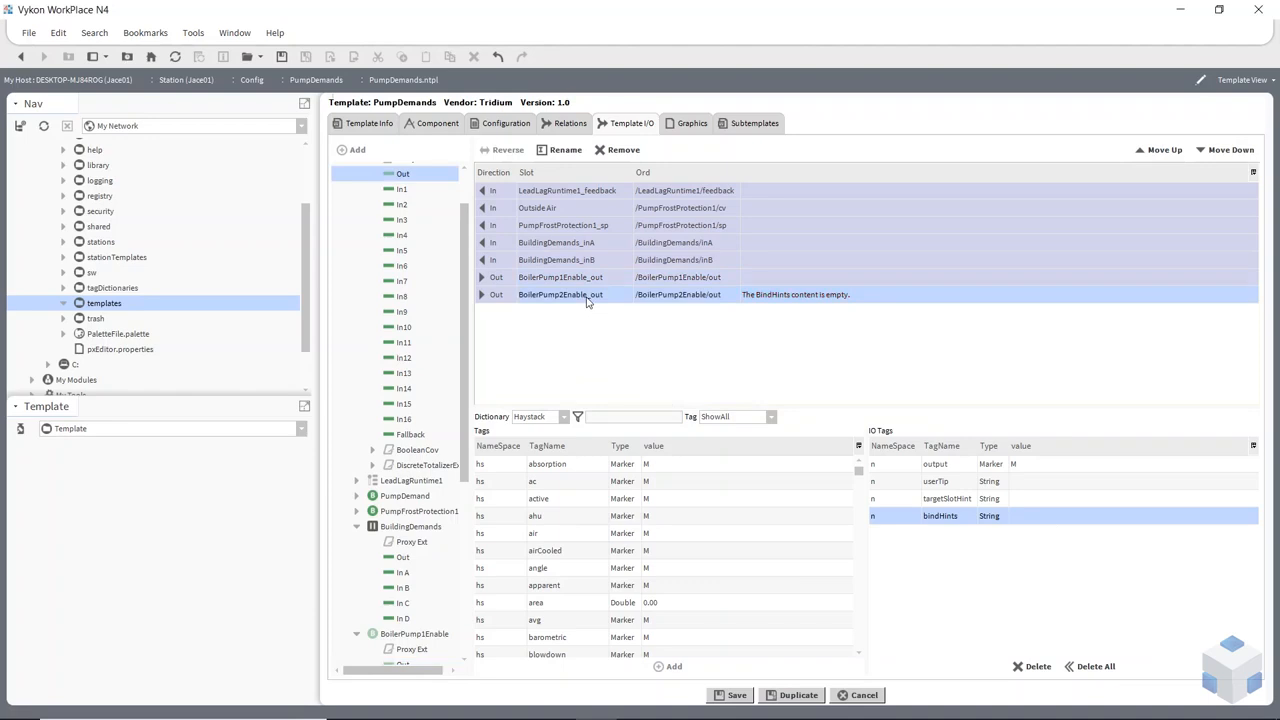
double_click(1017, 520)
key(ctrl+v)
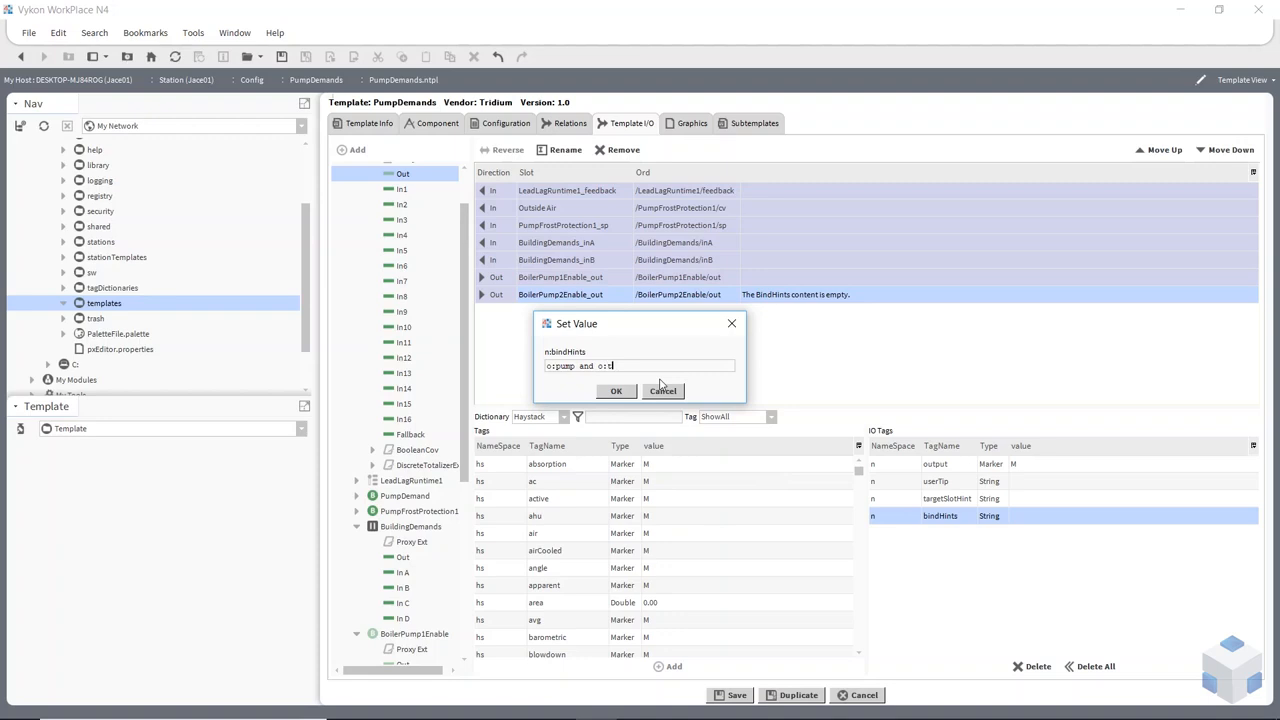
click(616, 391)
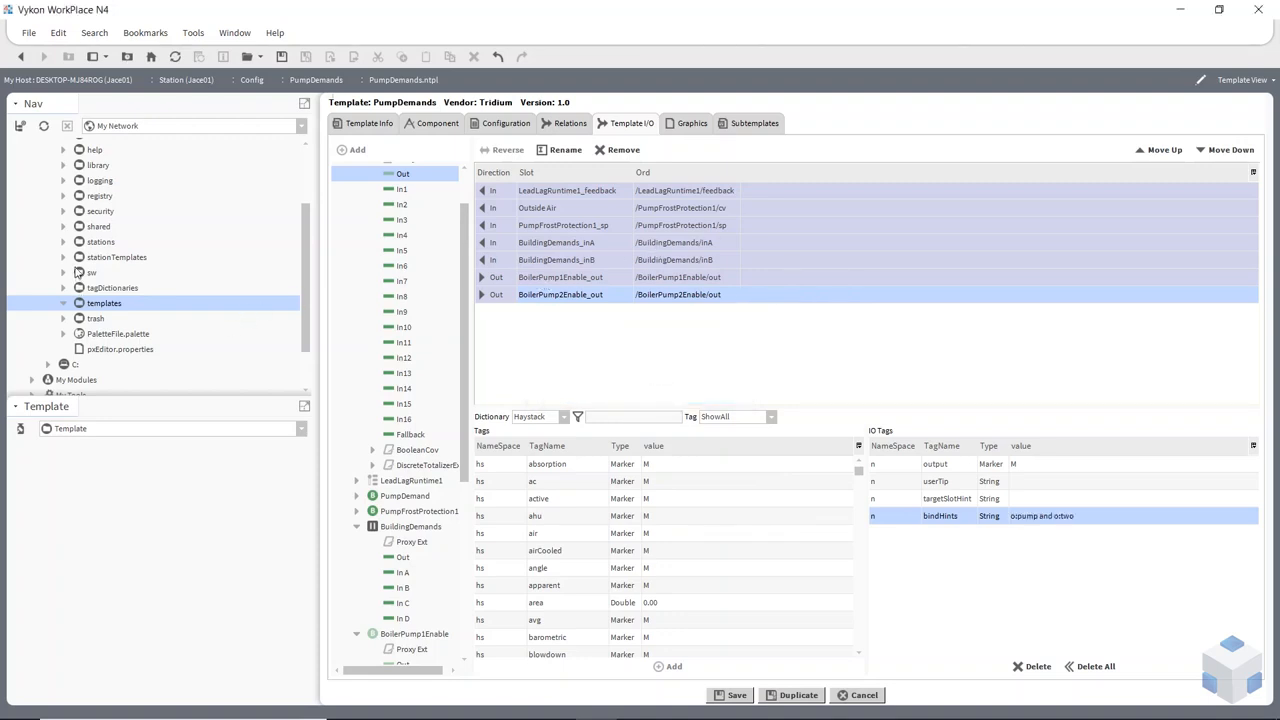
- Inspect the direct tags of the Pump1 point under the station's ModbusAsyncNetwork device and close them without changes
scroll(78, 272, up, 2)
scroll(60, 260, down, 3)
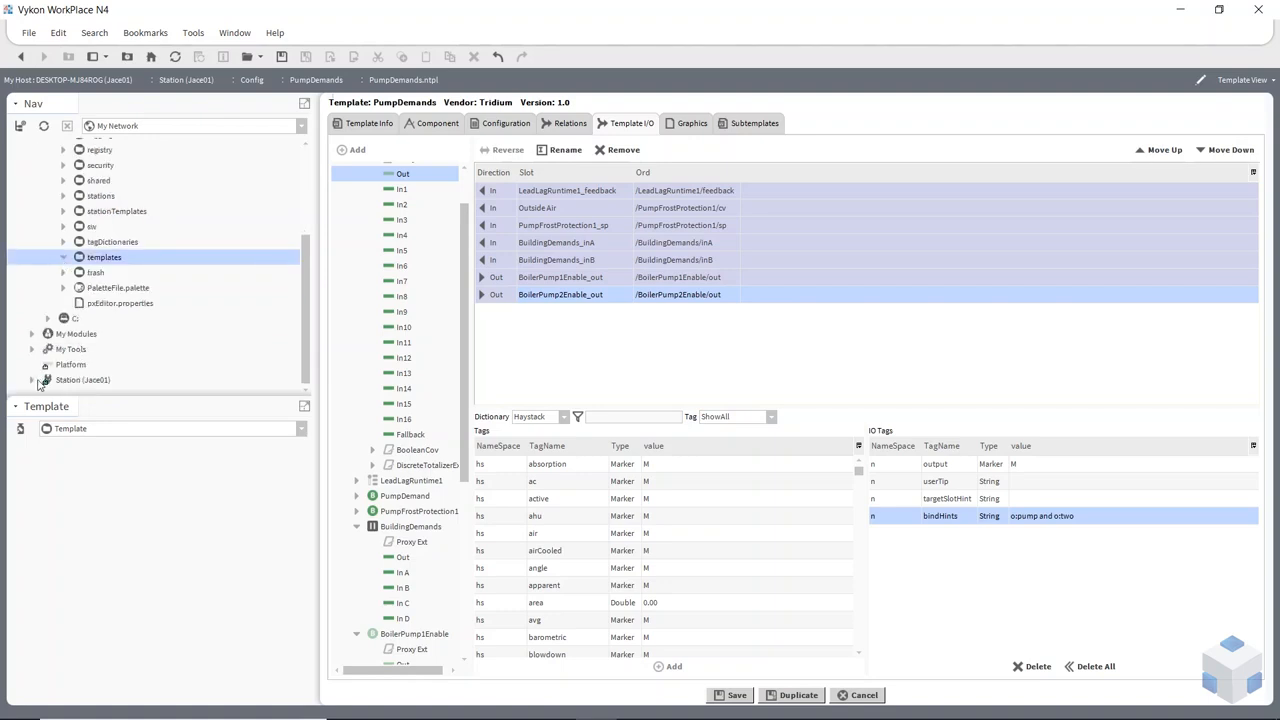
scroll(80, 376, down, 2)
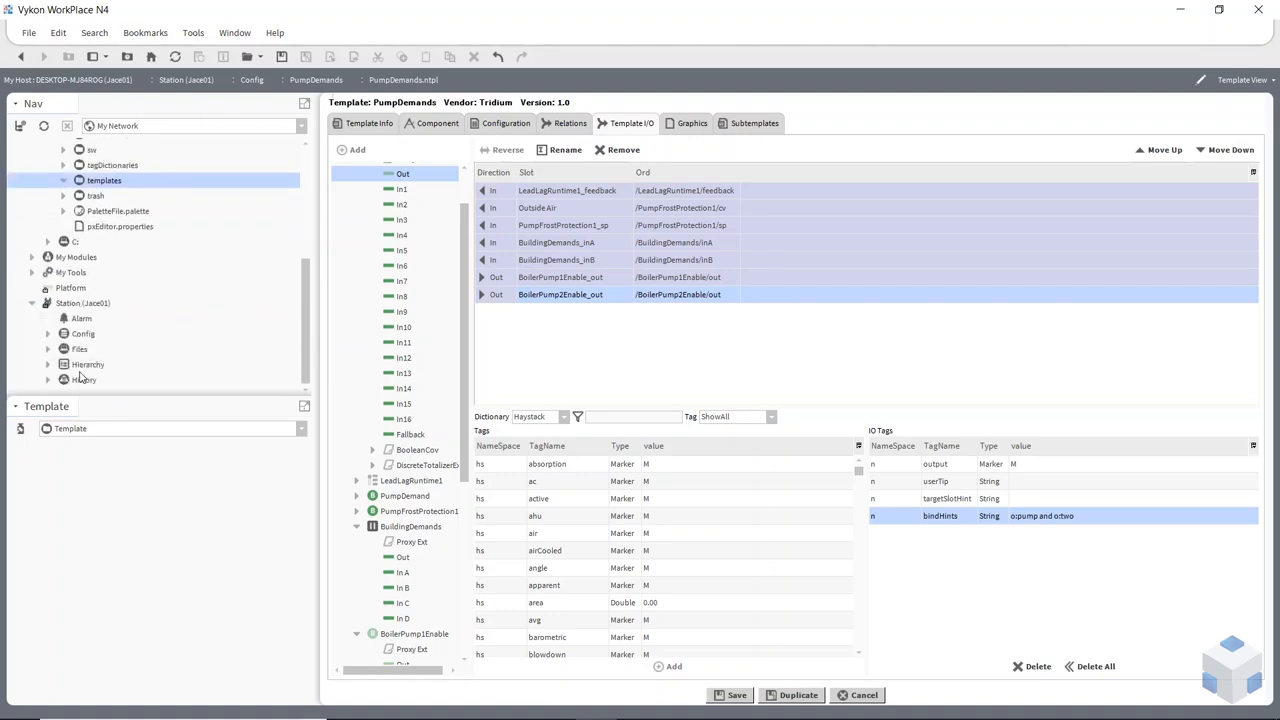
click(48, 334)
click(63, 288)
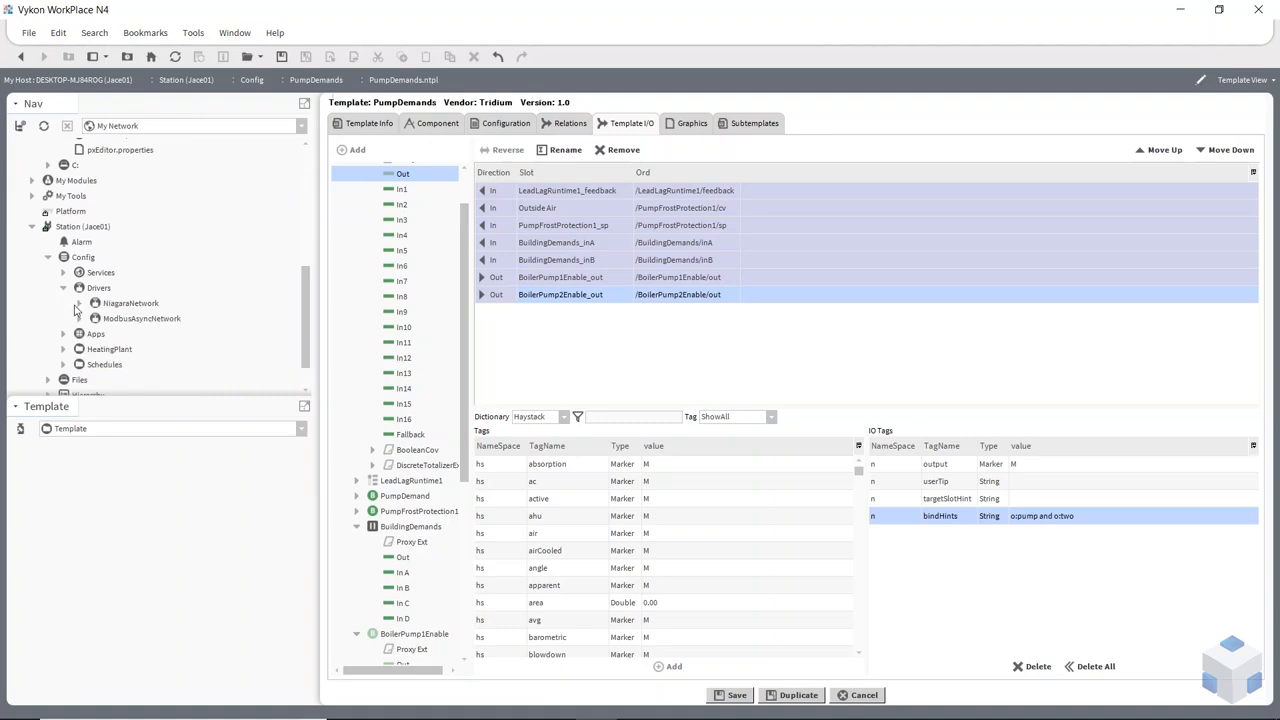
click(79, 318)
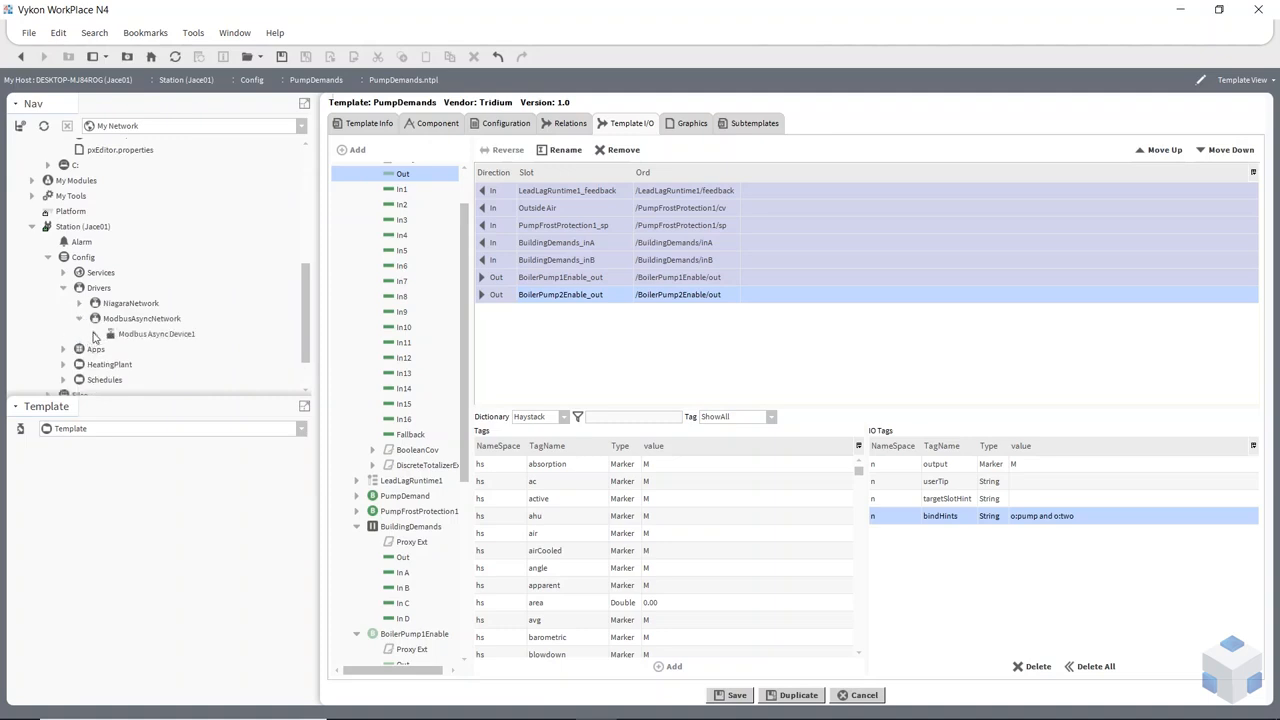
click(95, 334)
click(111, 380)
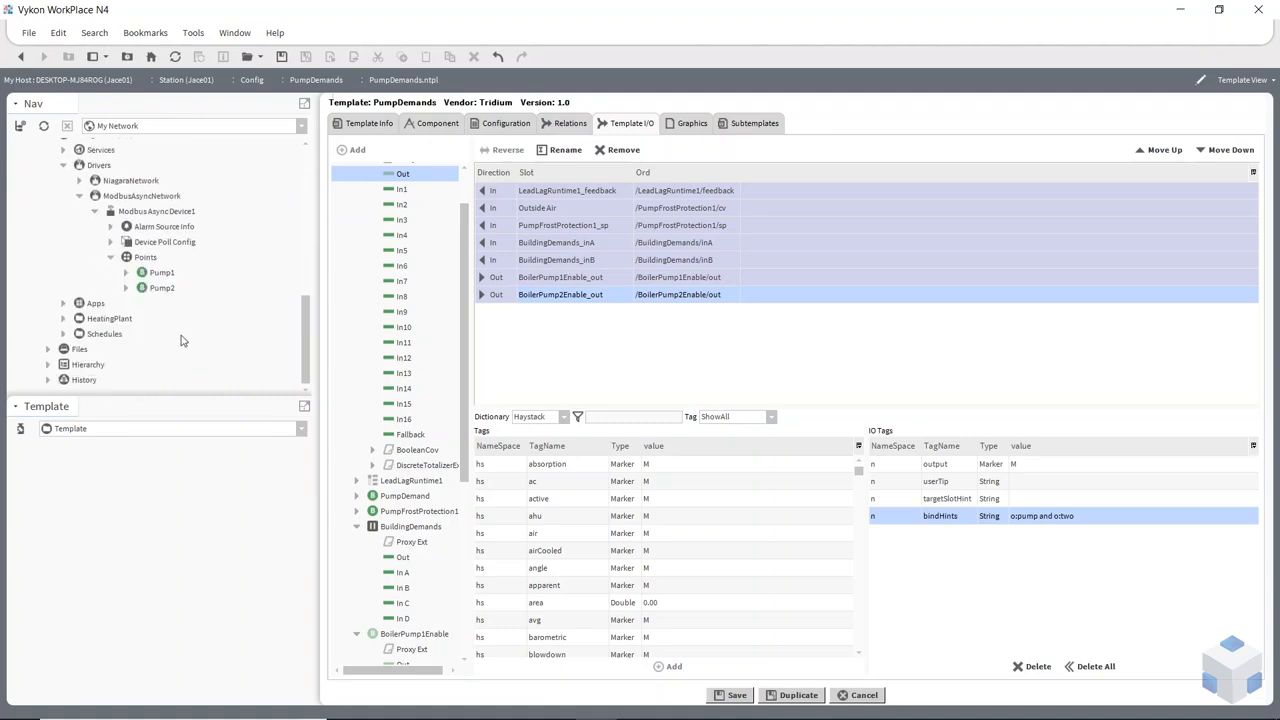
right_click(160, 276)
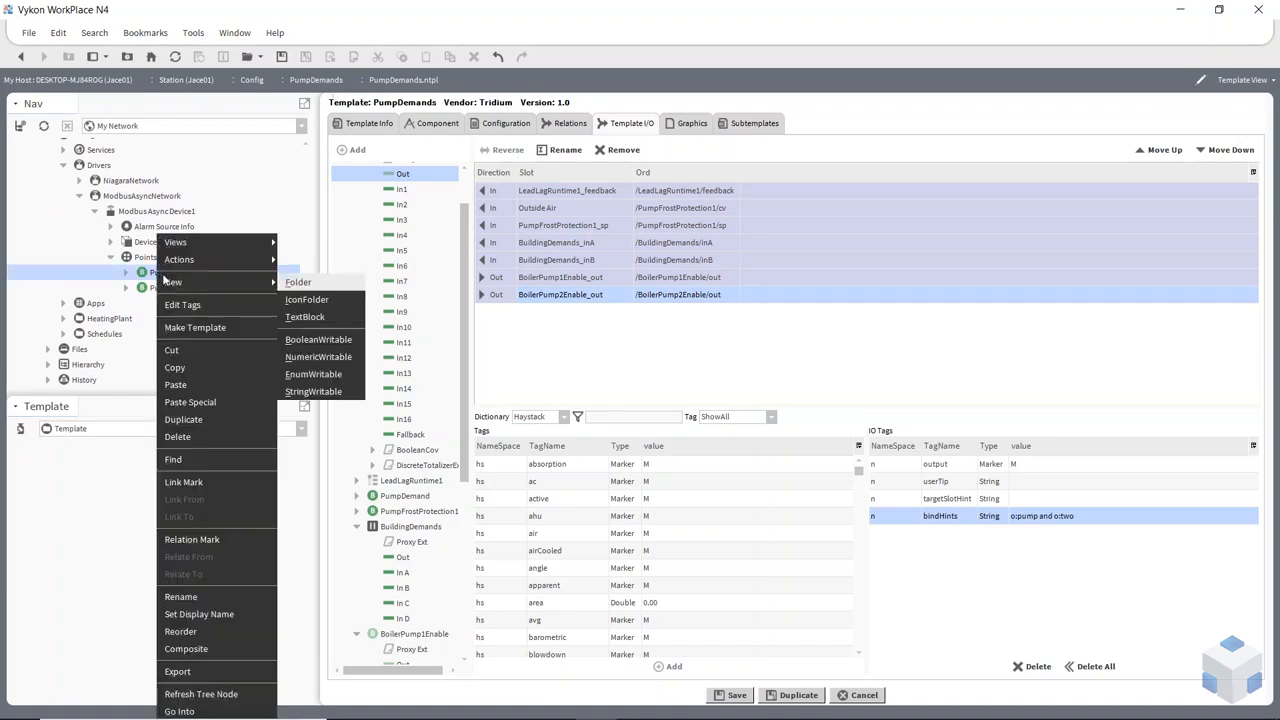
click(177, 301)
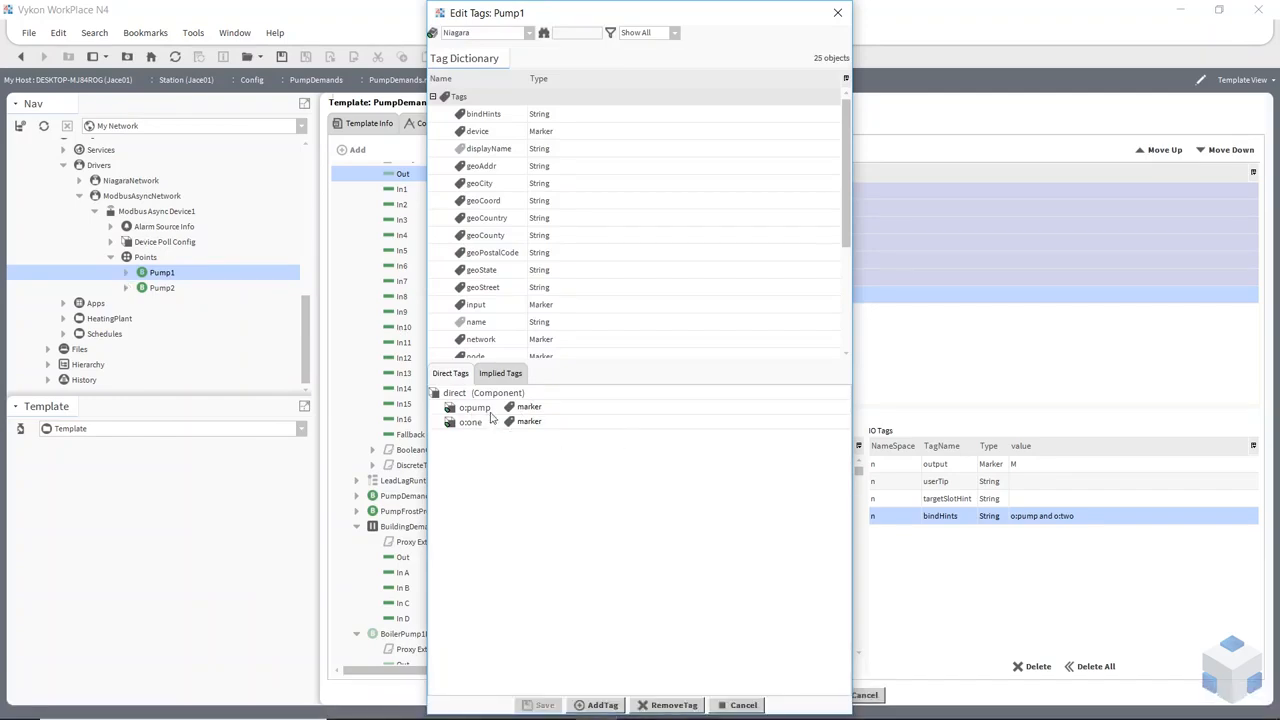
click(745, 705)
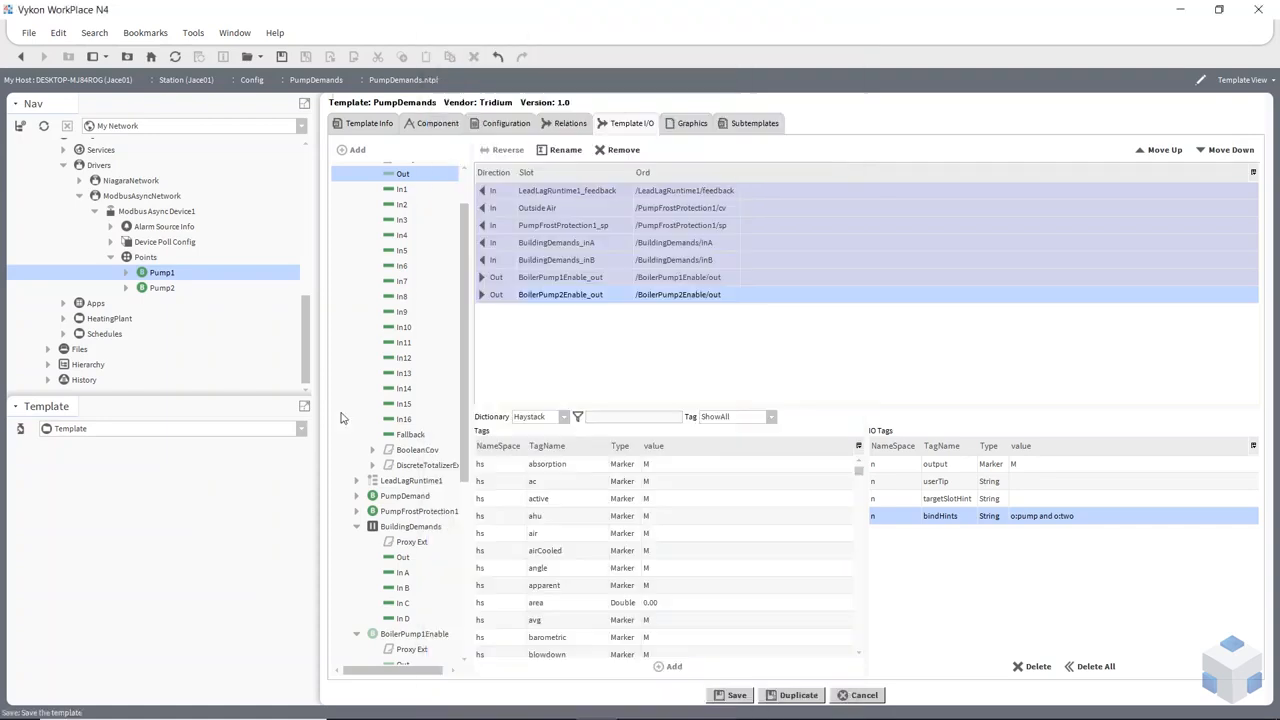
- Inspect the direct tags of the Pump2 point under the Modbus device and close them without changes
right_click(156, 290)
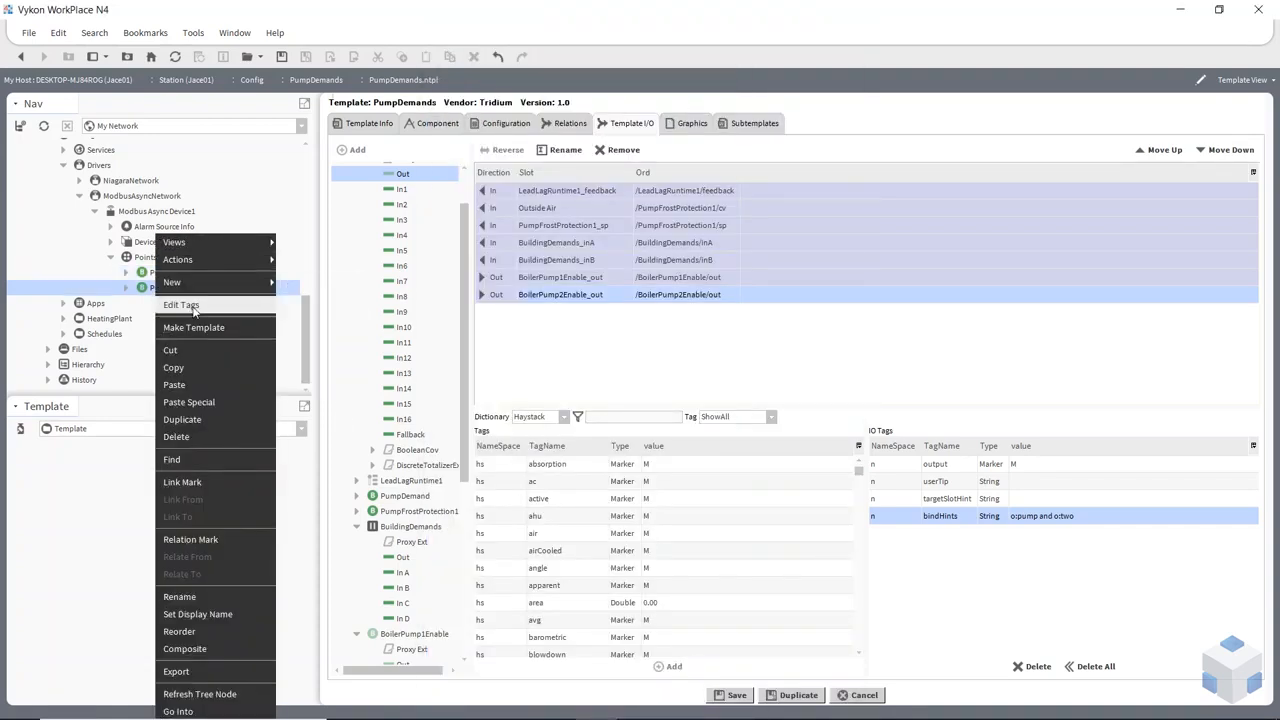
click(181, 304)
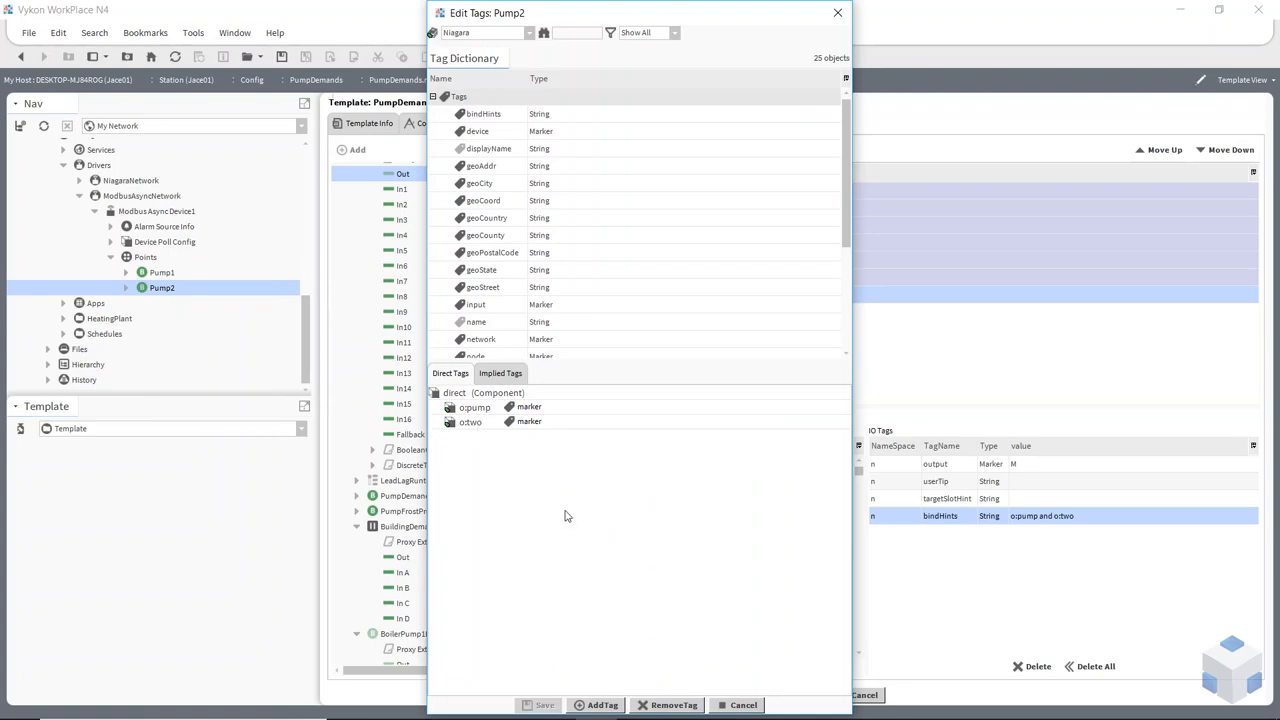
mouse_move(747, 709)
click(741, 704)
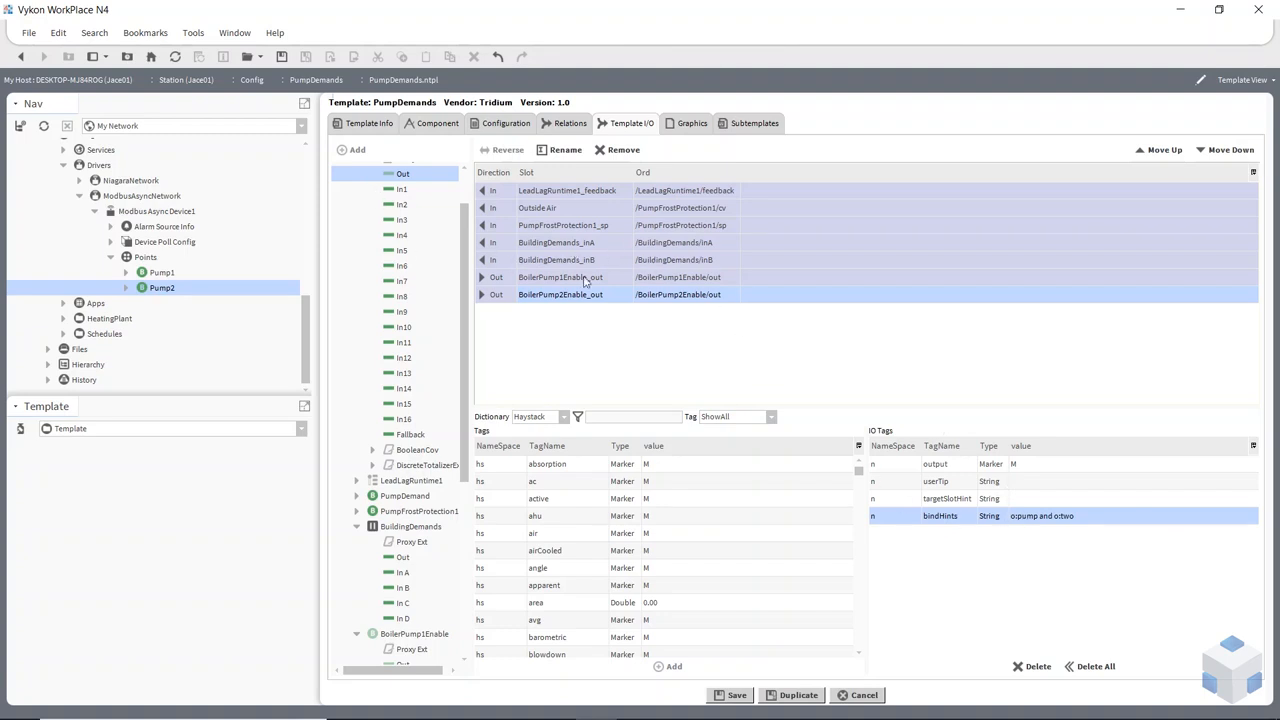
- Collapse the expanded BoilerPump2Enable component, then review the template's graphics and subtemplates
scroll(400, 240, up, 1)
click(355, 190)
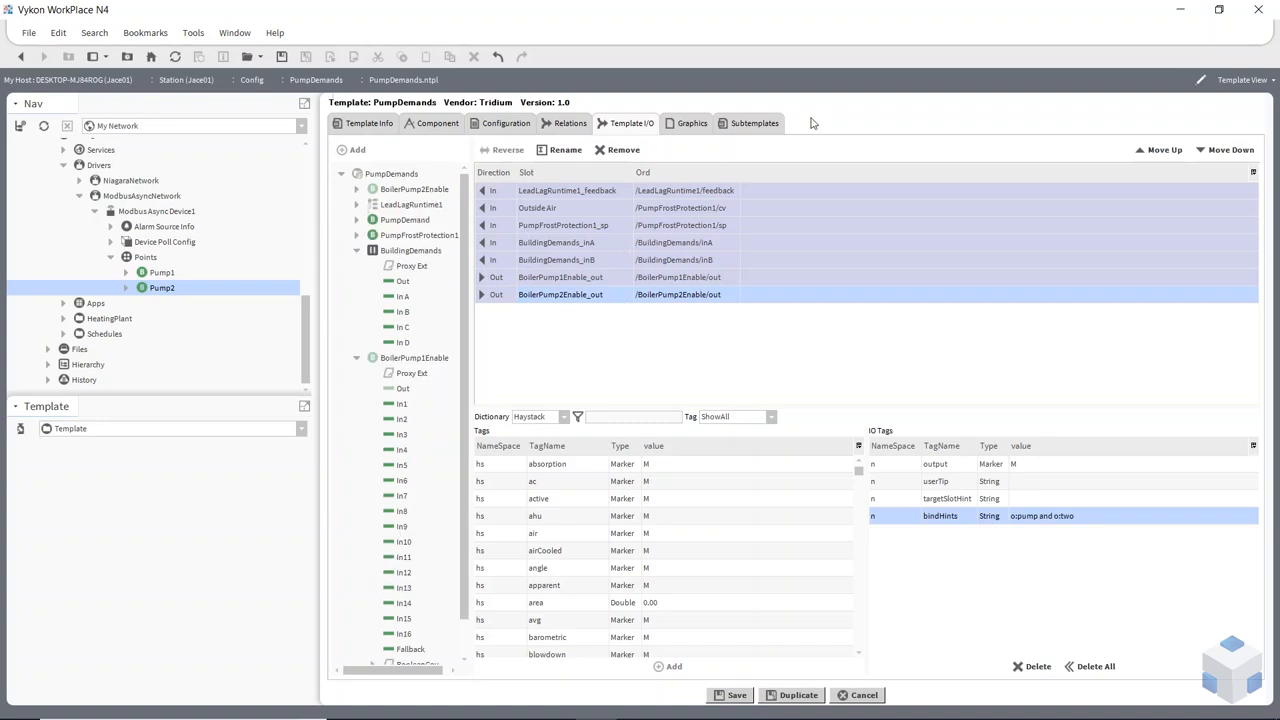
click(680, 124)
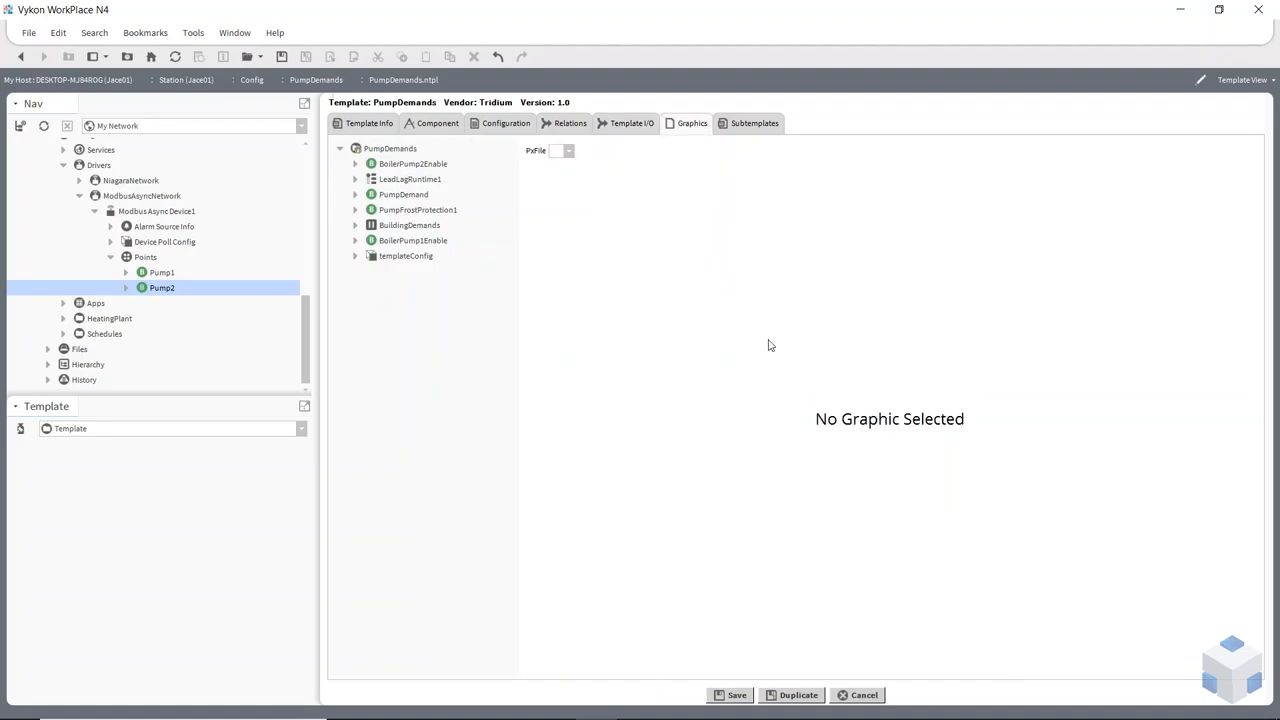
click(755, 124)
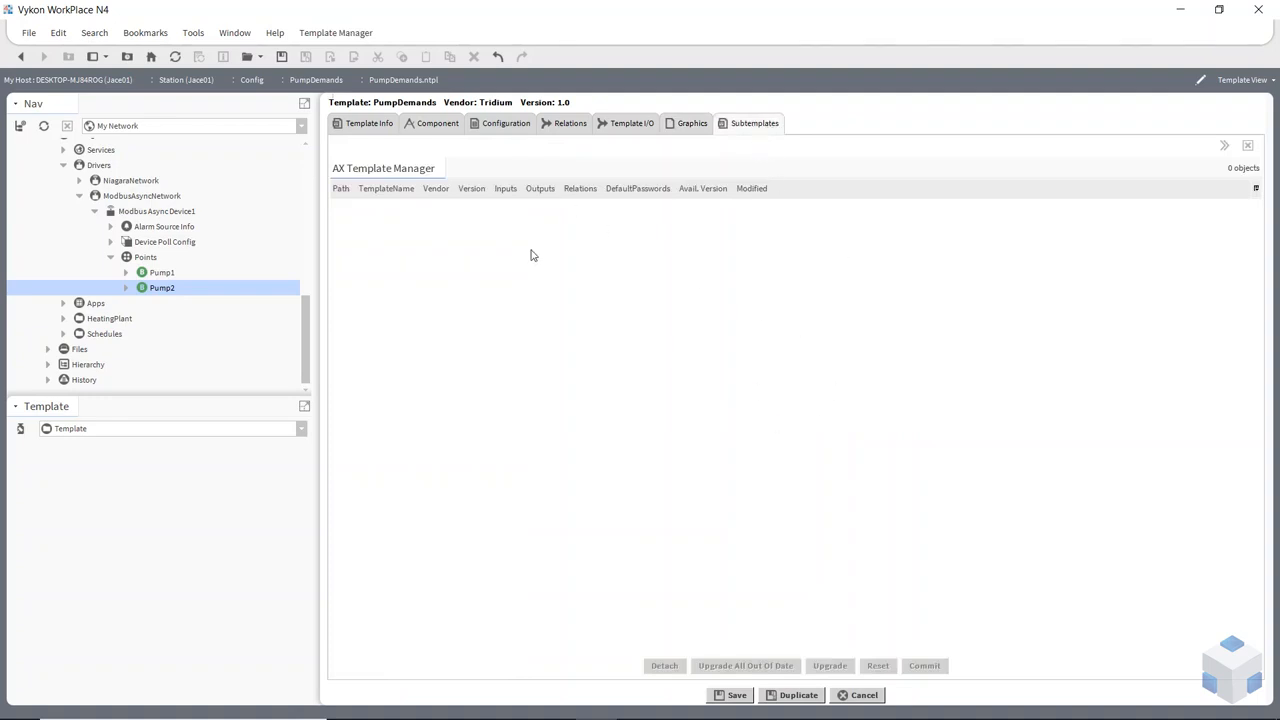
- Show the template's PumpDemands component as a wire sheet and examine its logic
click(436, 126)
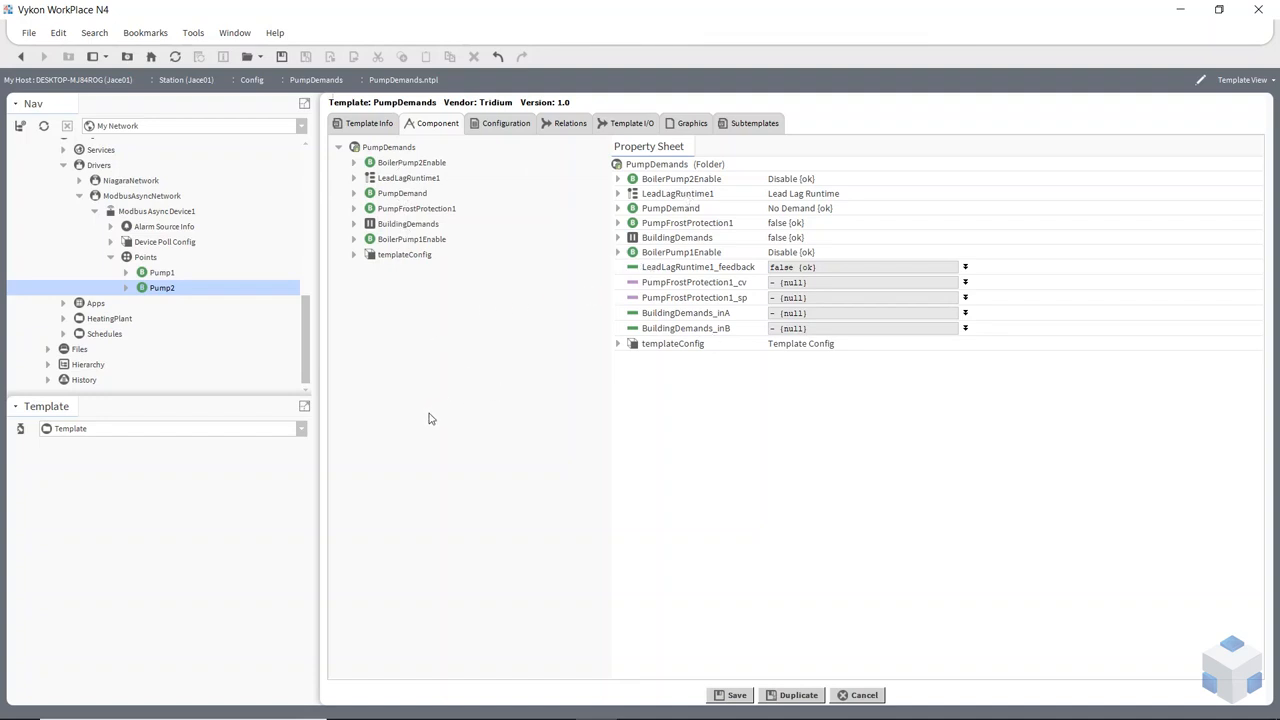
right_click(371, 151)
click(494, 193)
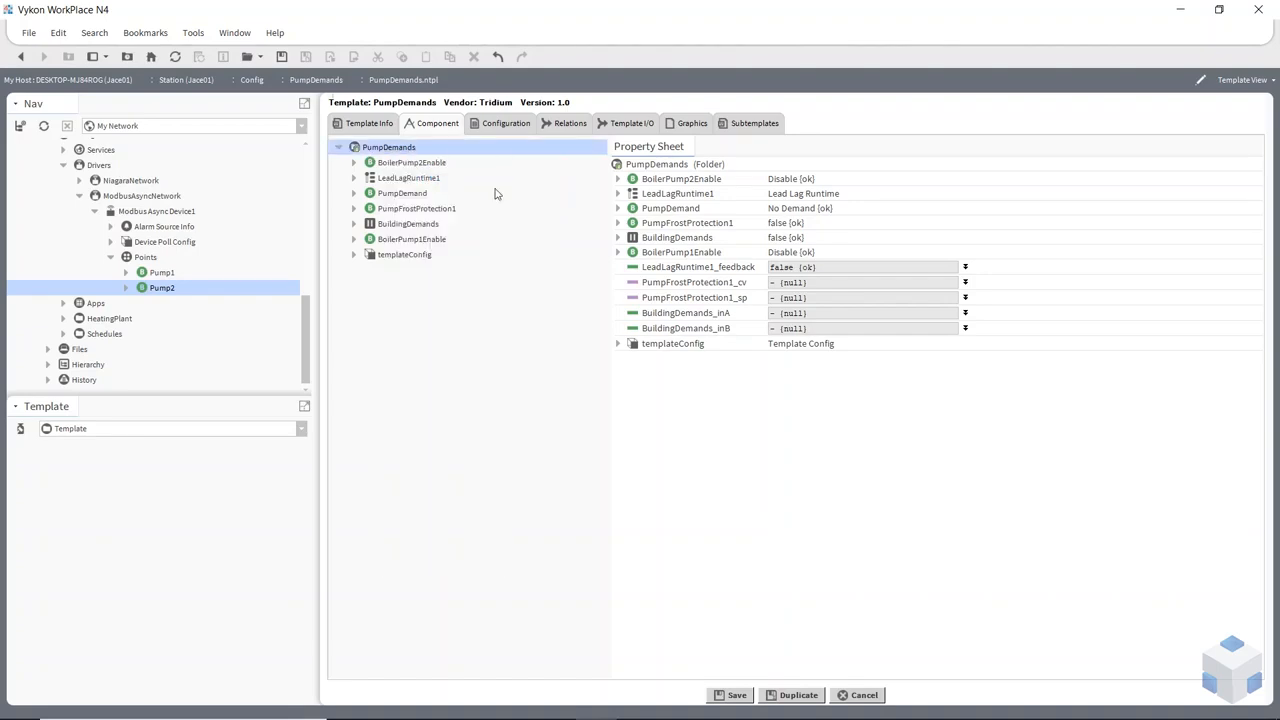
mouse_move(771, 680)
mouse_down()
mouse_move(949, 680)
mouse_move(760, 680)
mouse_move(774, 681)
mouse_up()
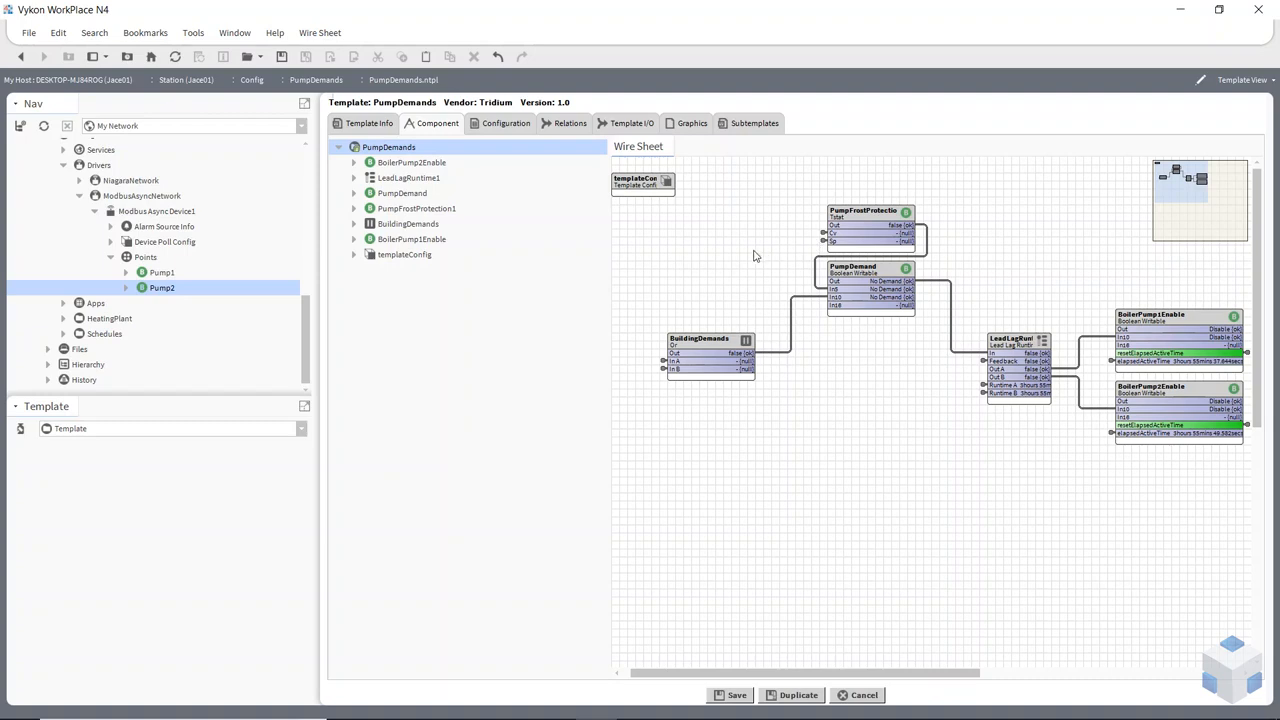
- Add the Diff slot of PumpFrostProtection1 to the template's configurable parameters and widen the Value column
click(498, 128)
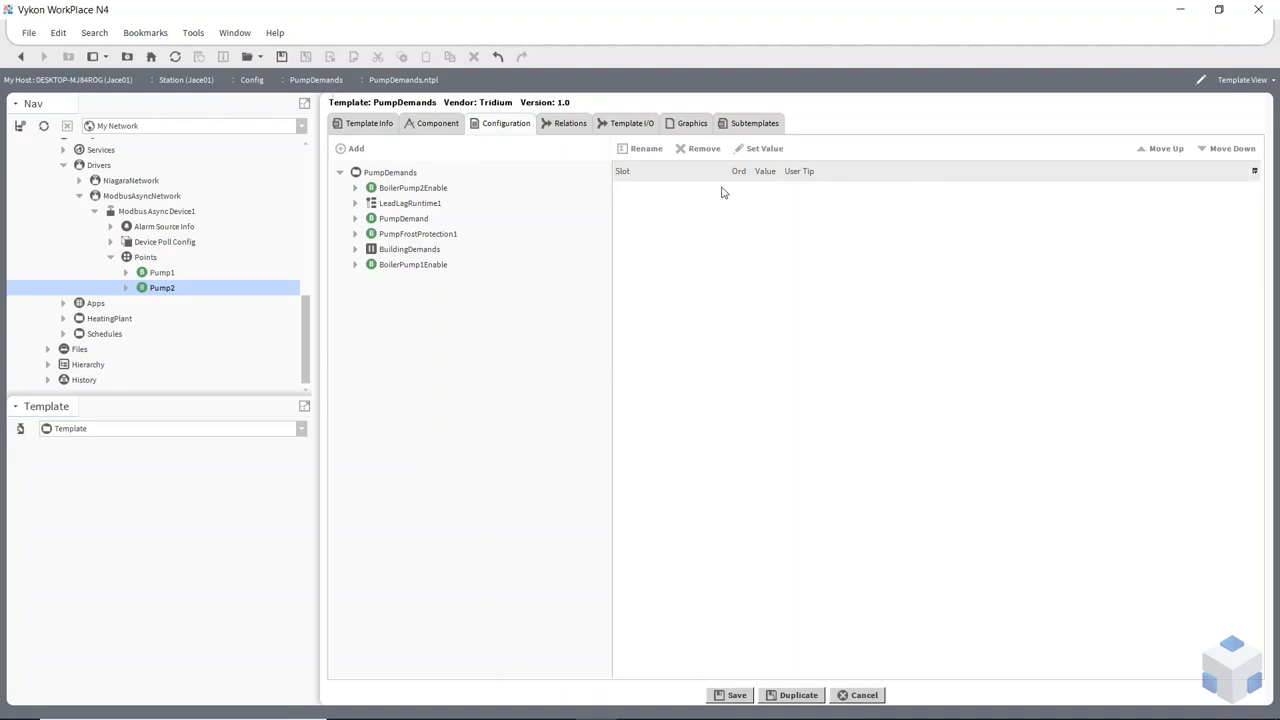
click(355, 234)
click(355, 234)
click(357, 235)
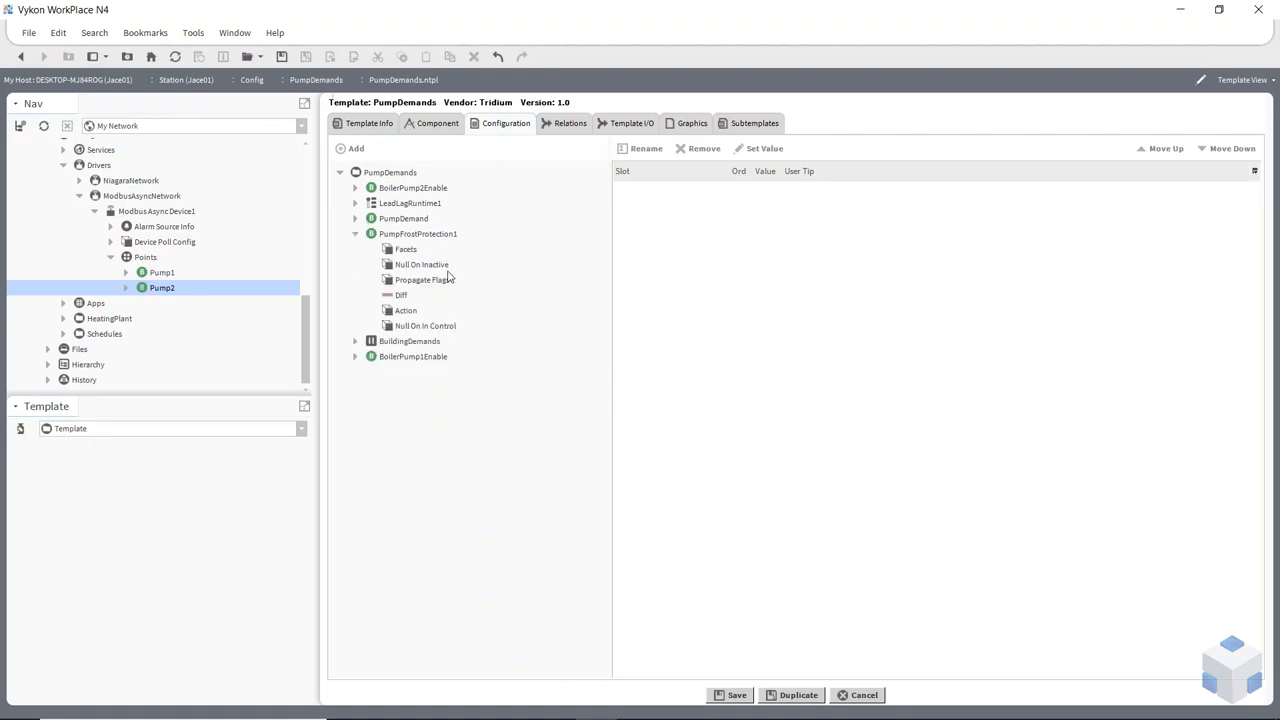
click(400, 295)
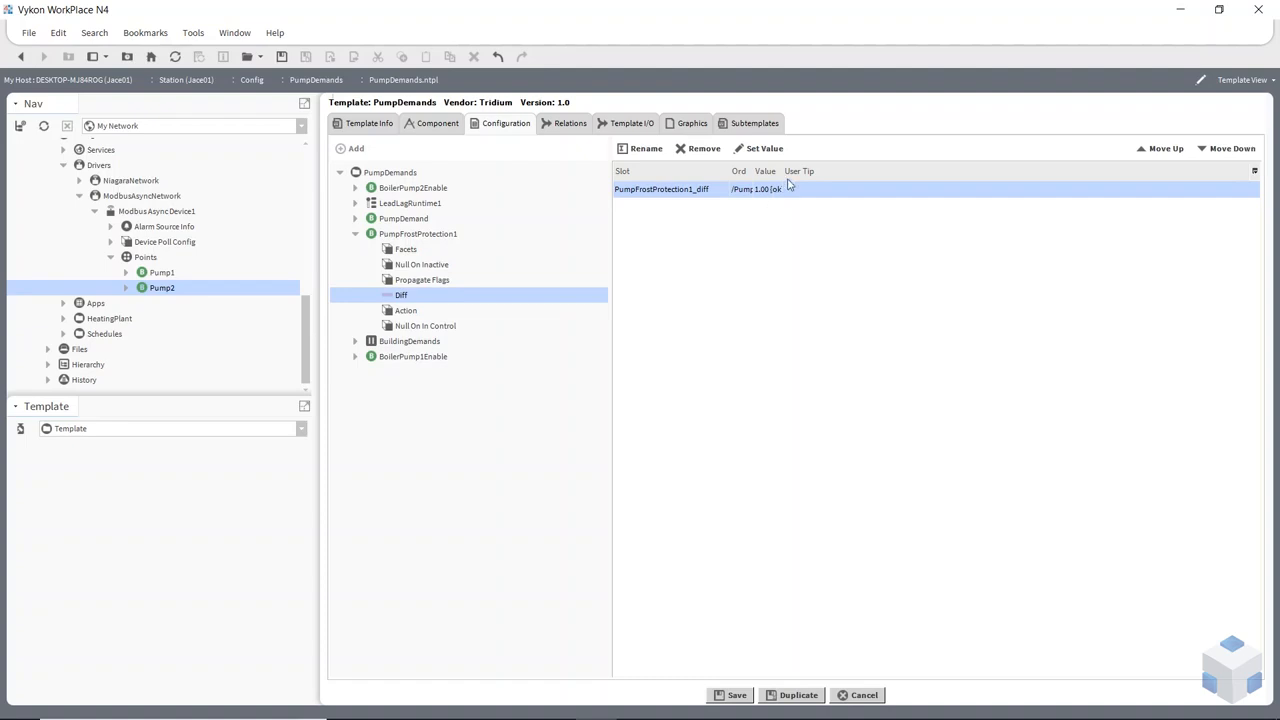
drag(786, 171, 828, 171)
- Save the template, acknowledge its creation, and locate PumpDemands.ntpl in the host's templates folder
click(736, 696)
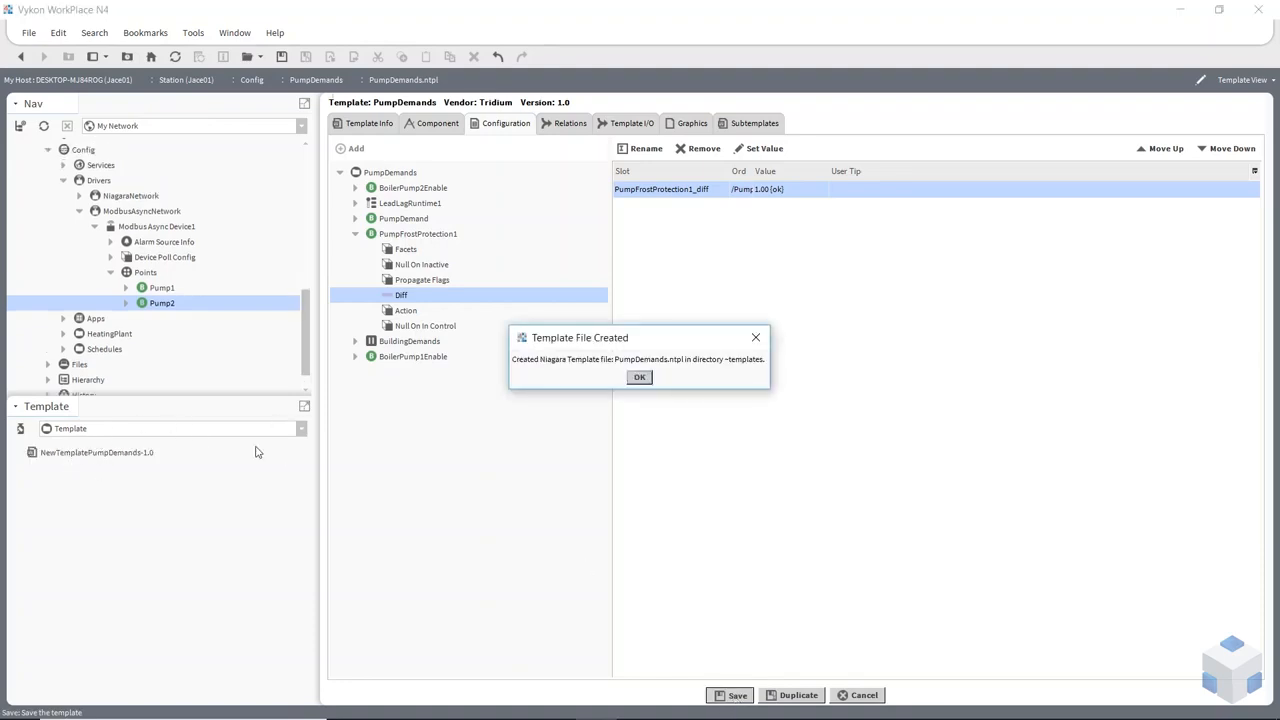
click(640, 377)
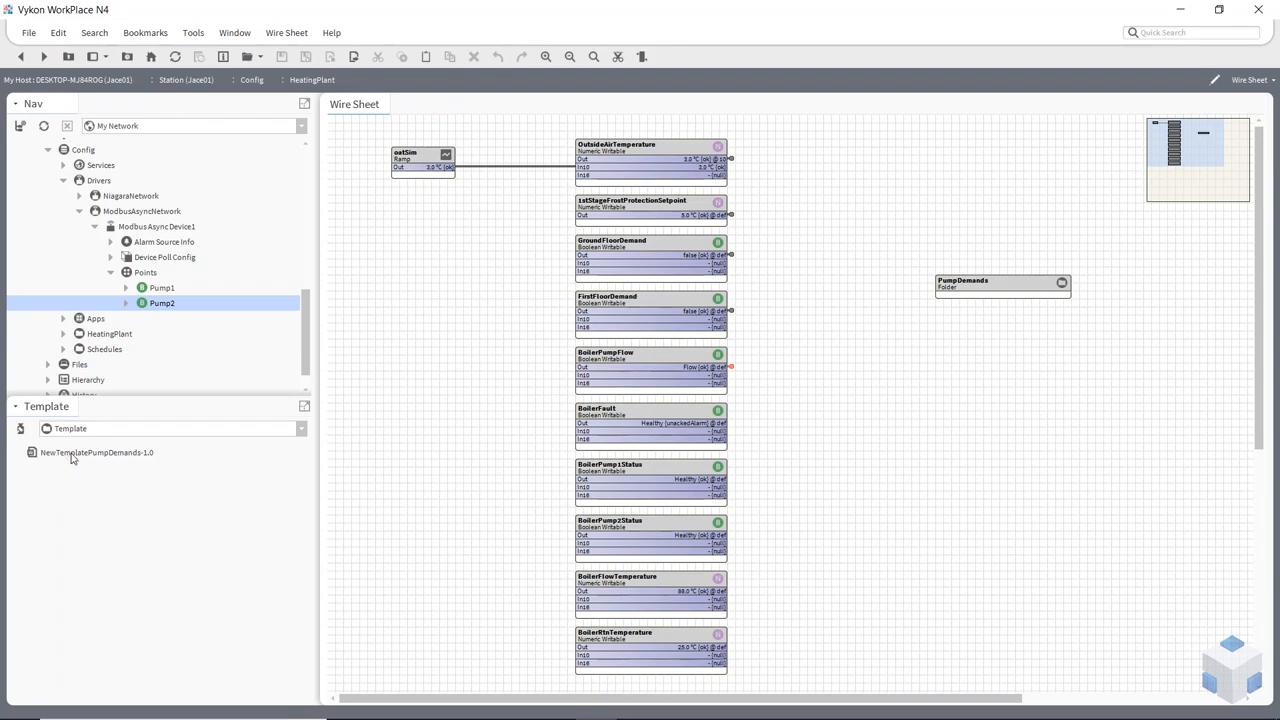
scroll(137, 263, up, 6)
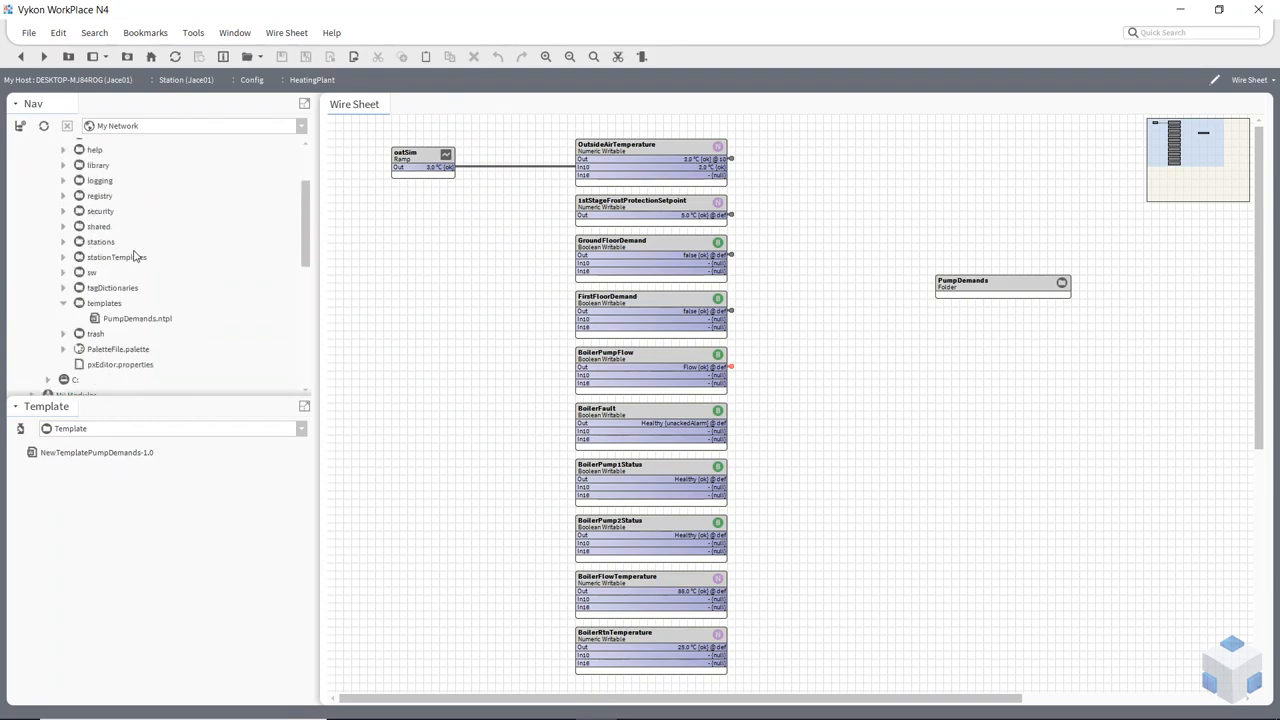
click(118, 318)
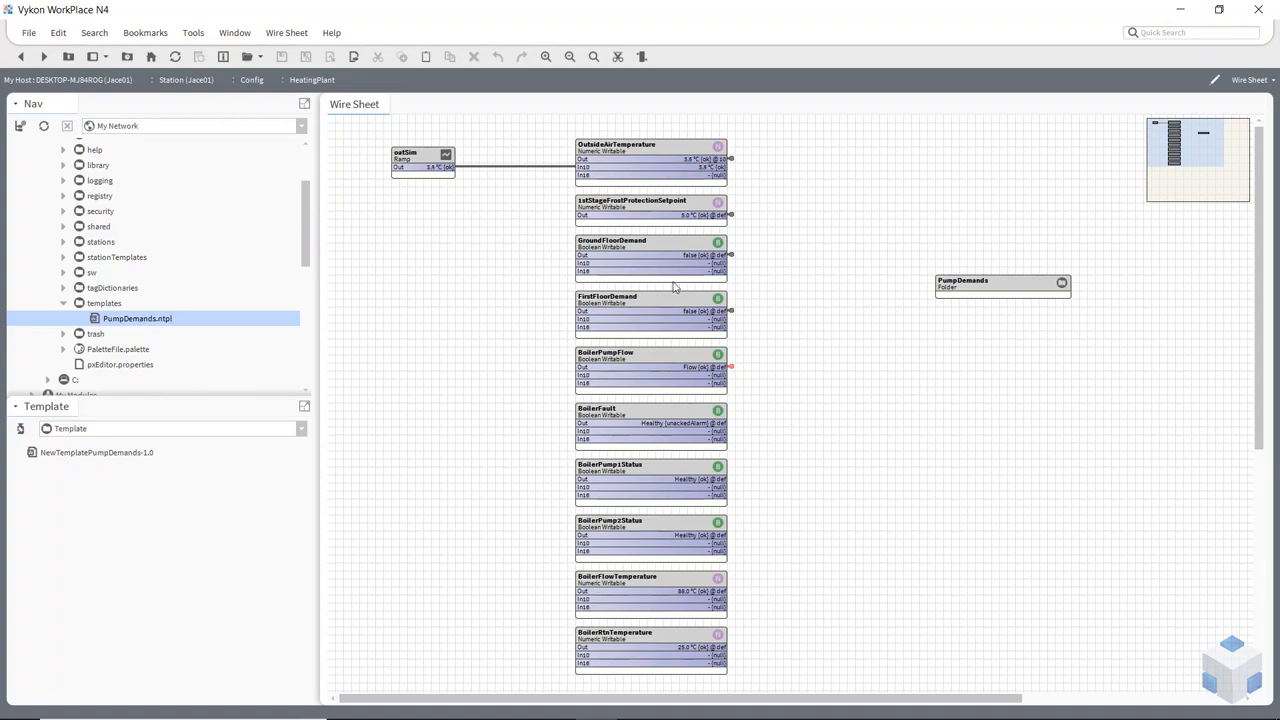
- Look over the HeatingPlant wire sheet and the Modbus device's Points wire sheet, returning to HeatingPlant
scroll(965, 302, down, 1)
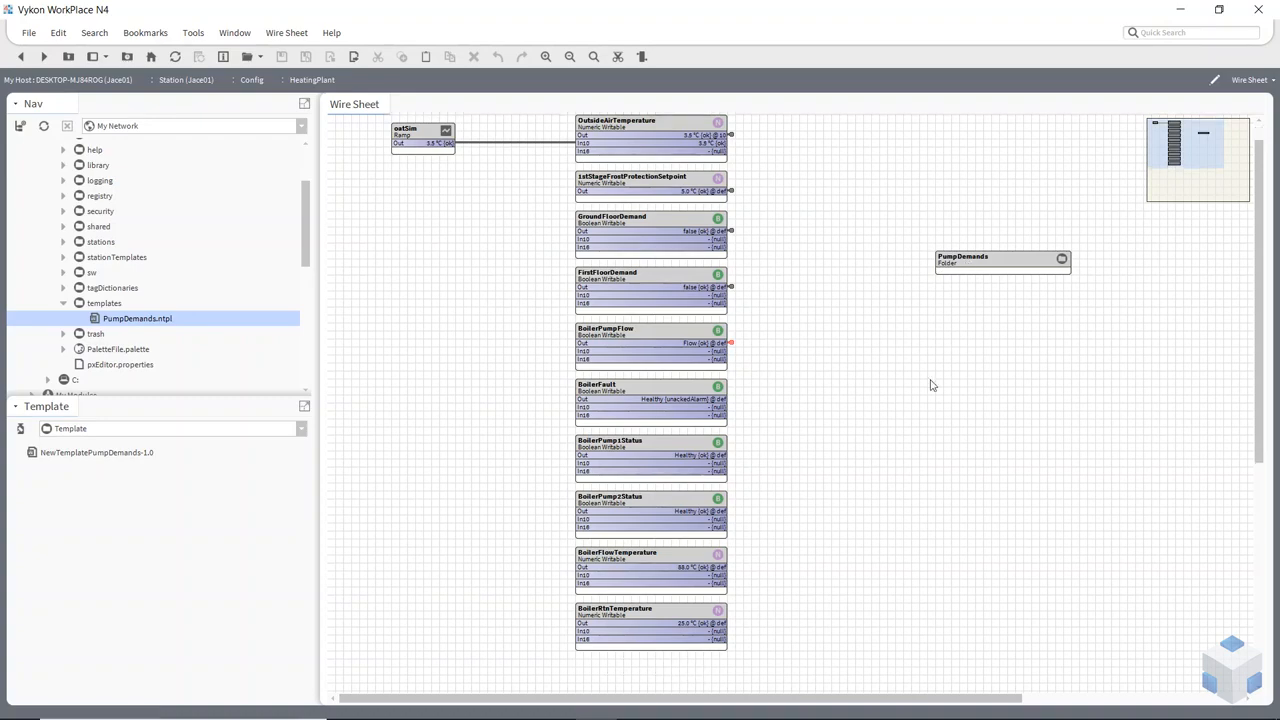
drag(734, 697, 900, 690)
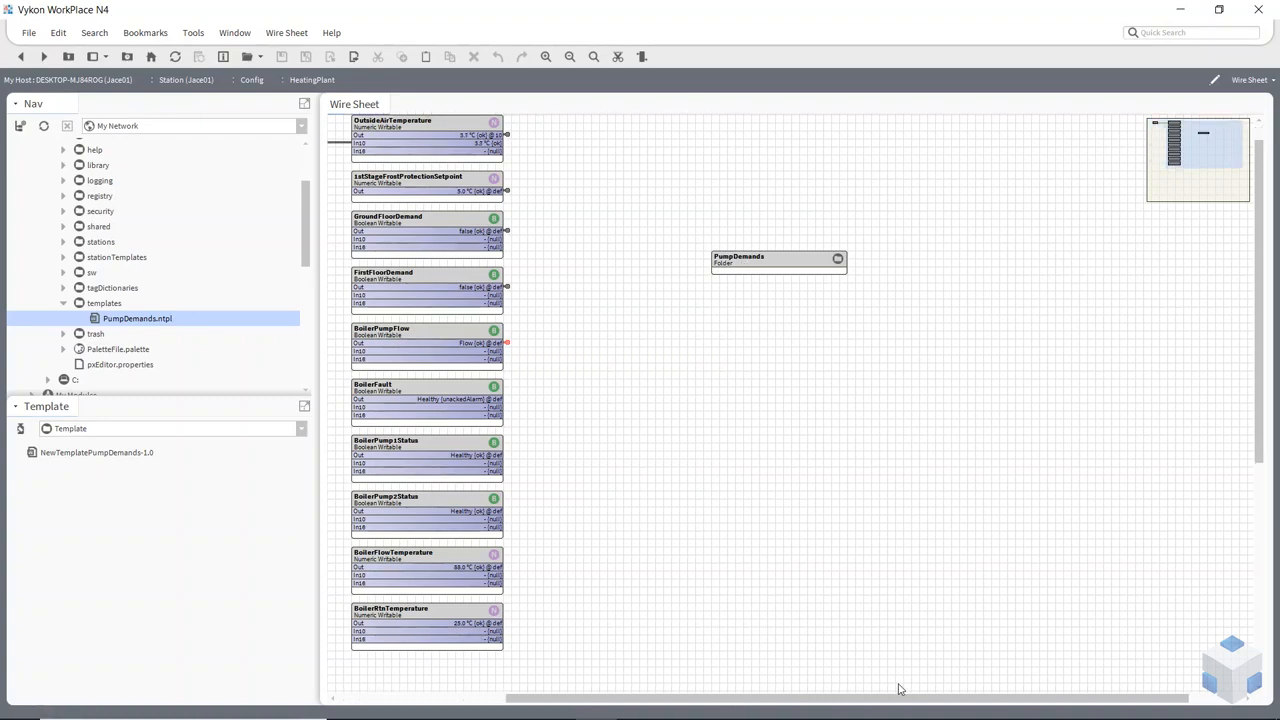
scroll(816, 530, up, 1)
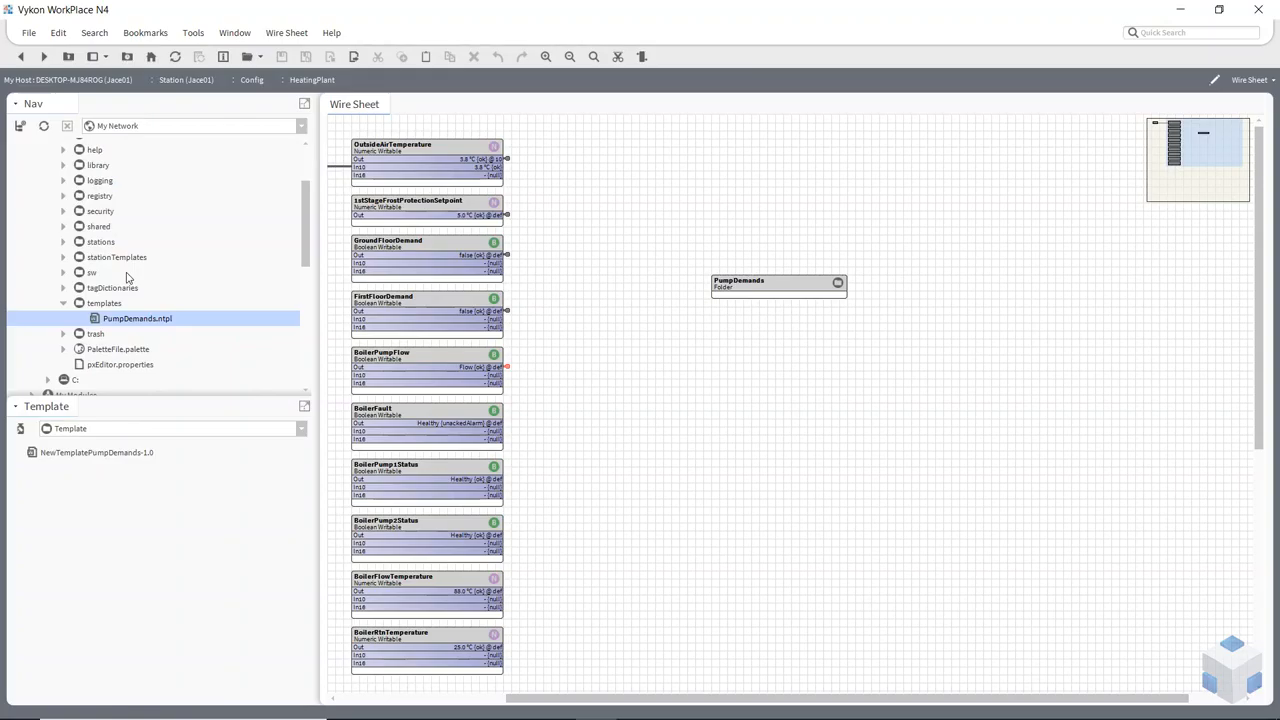
scroll(126, 278, up, 2)
scroll(120, 285, down, 5)
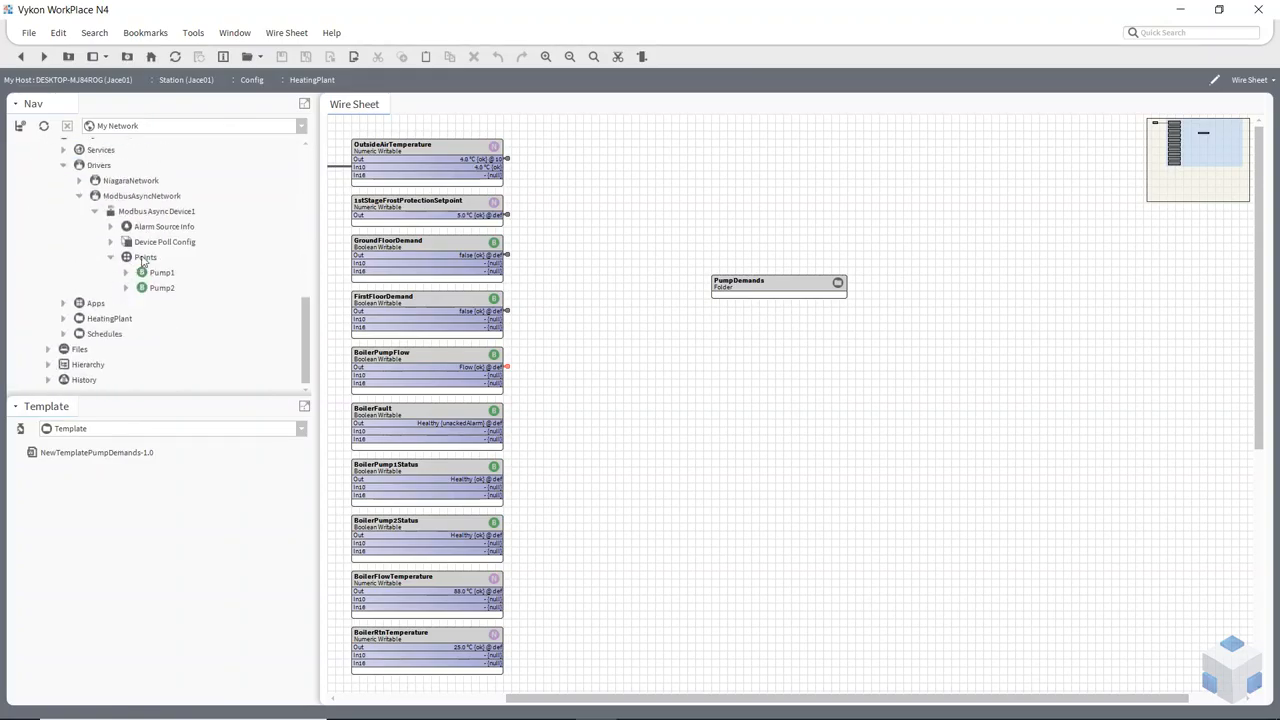
right_click(143, 262)
mouse_move(255, 250)
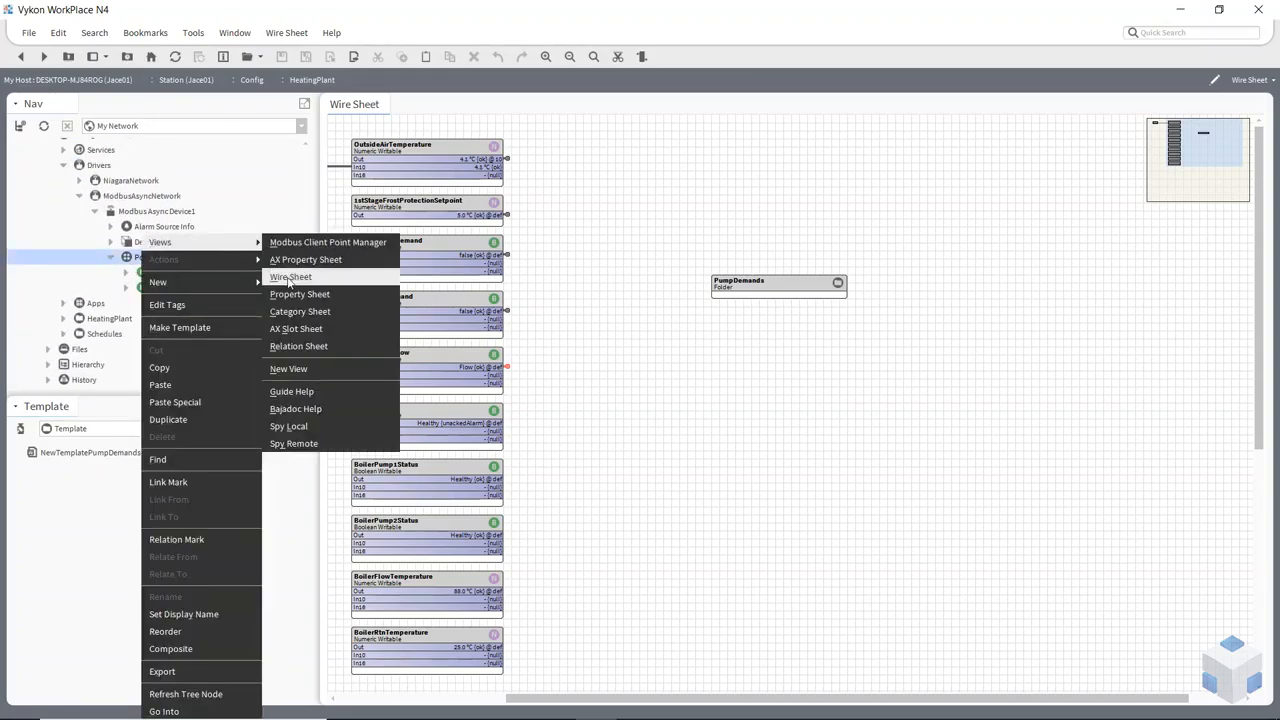
click(290, 277)
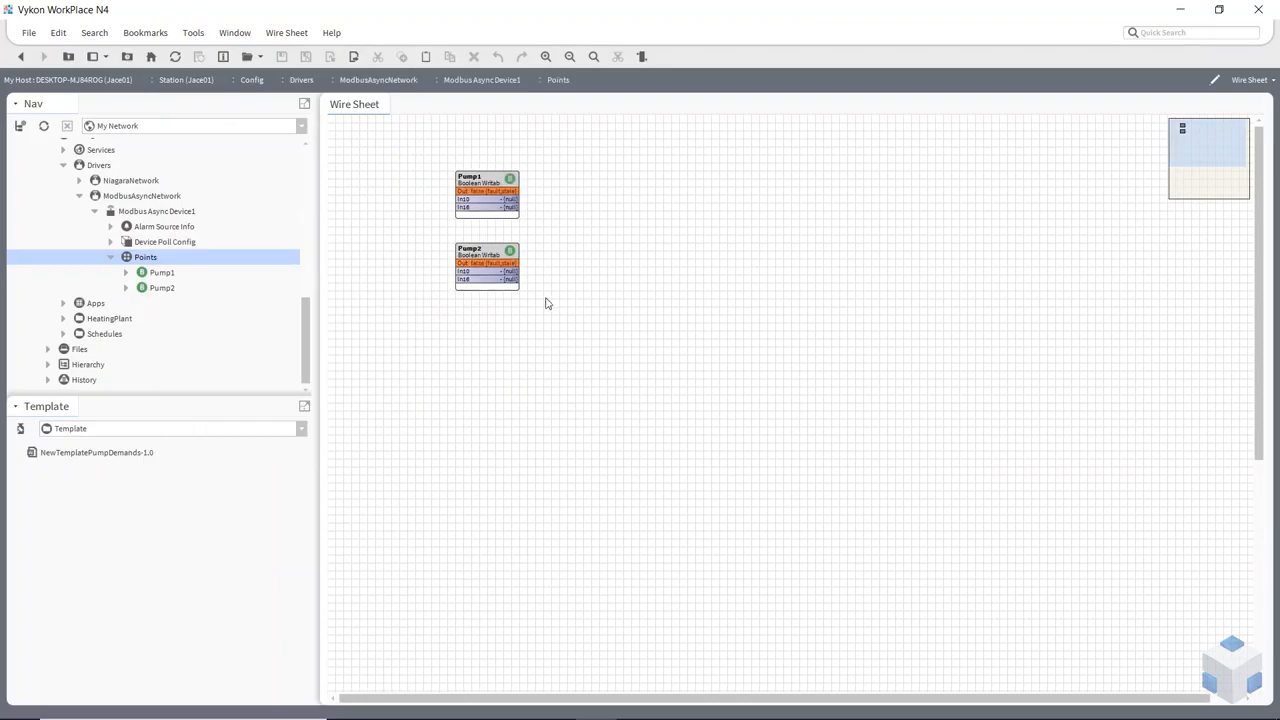
click(20, 56)
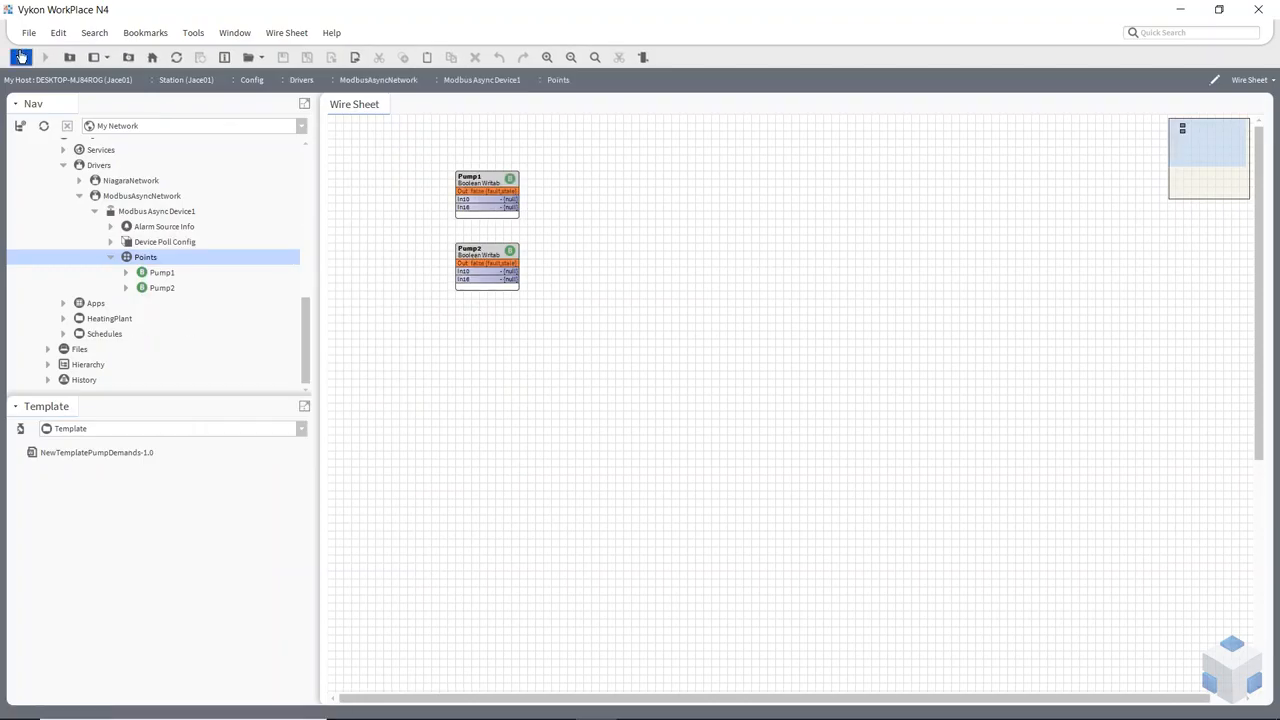
- Delete the original PumpDemands folder from the HeatingPlant wire sheet and place the NewTemplatePumpDemands-1.0 template there with the proposed name
click(981, 293)
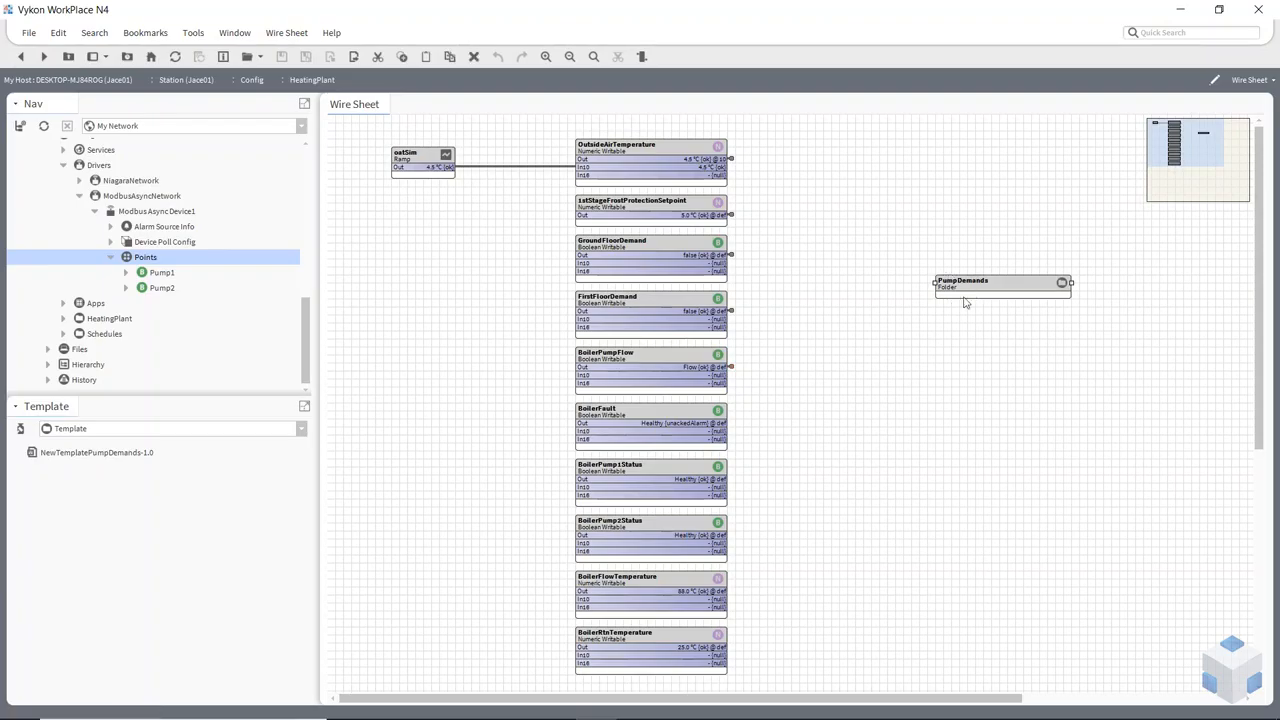
key(Delete)
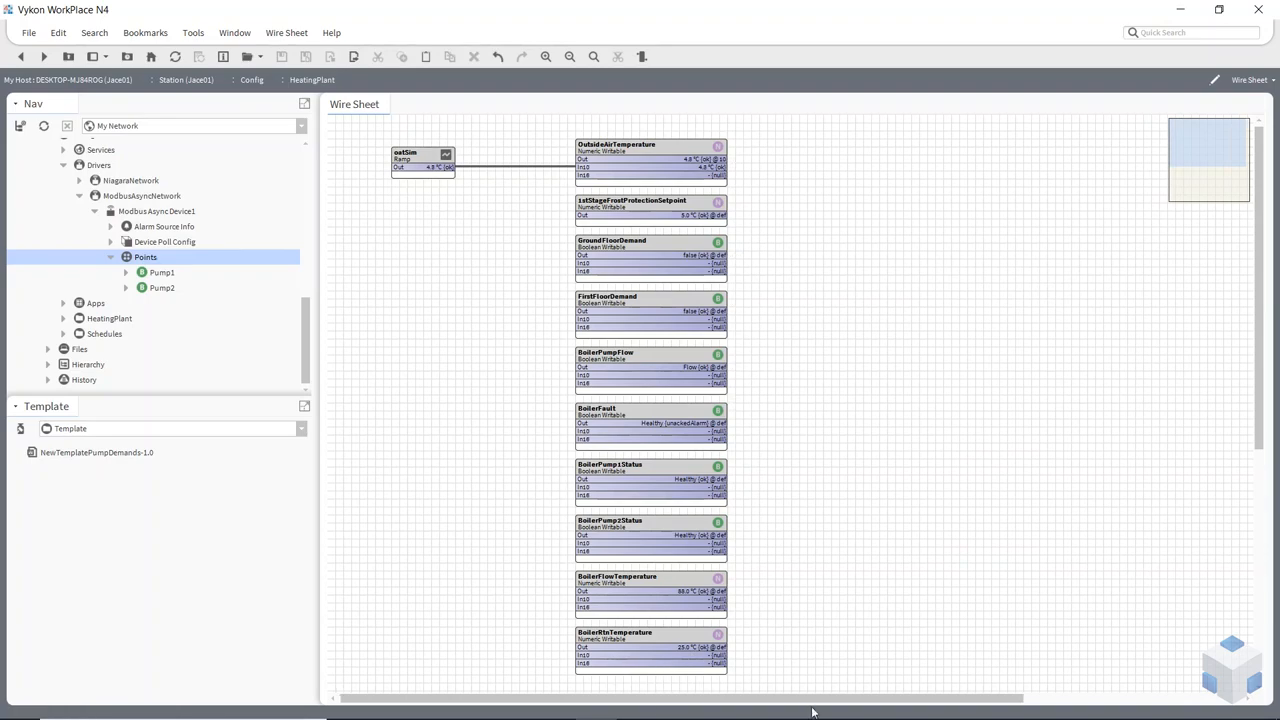
drag(792, 712, 1120, 710)
drag(779, 706, 679, 706)
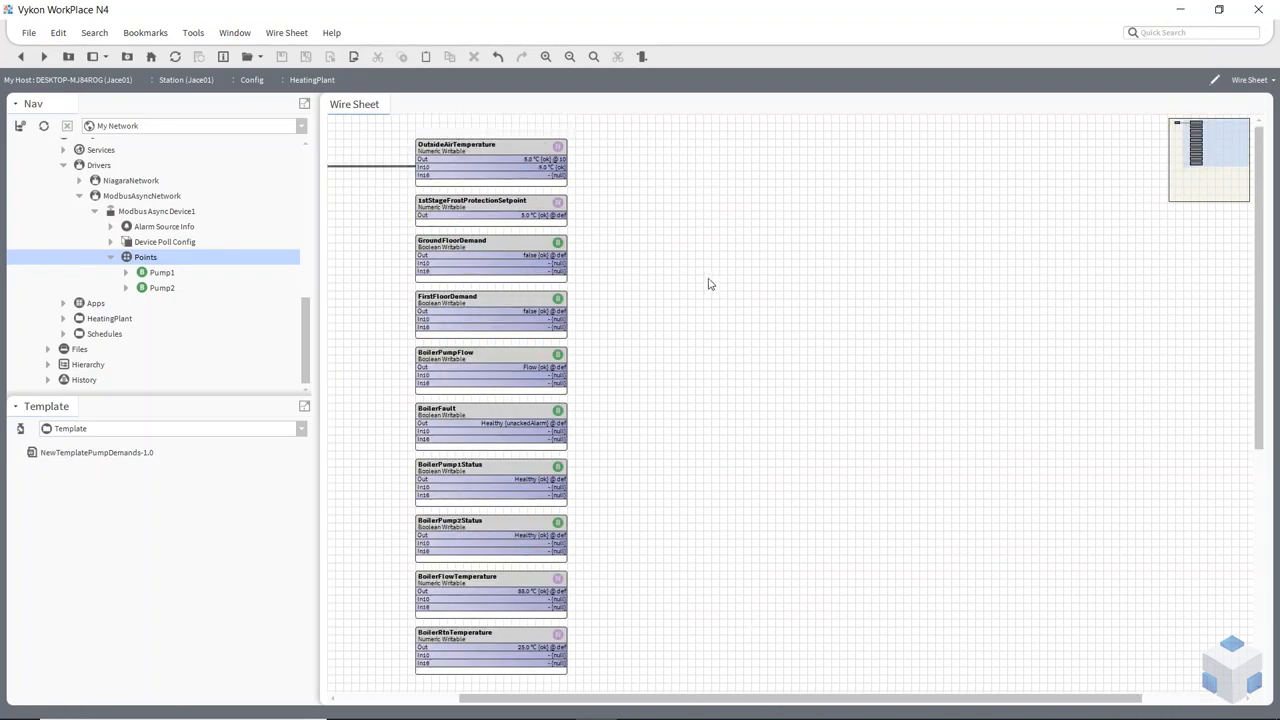
drag(58, 458, 757, 213)
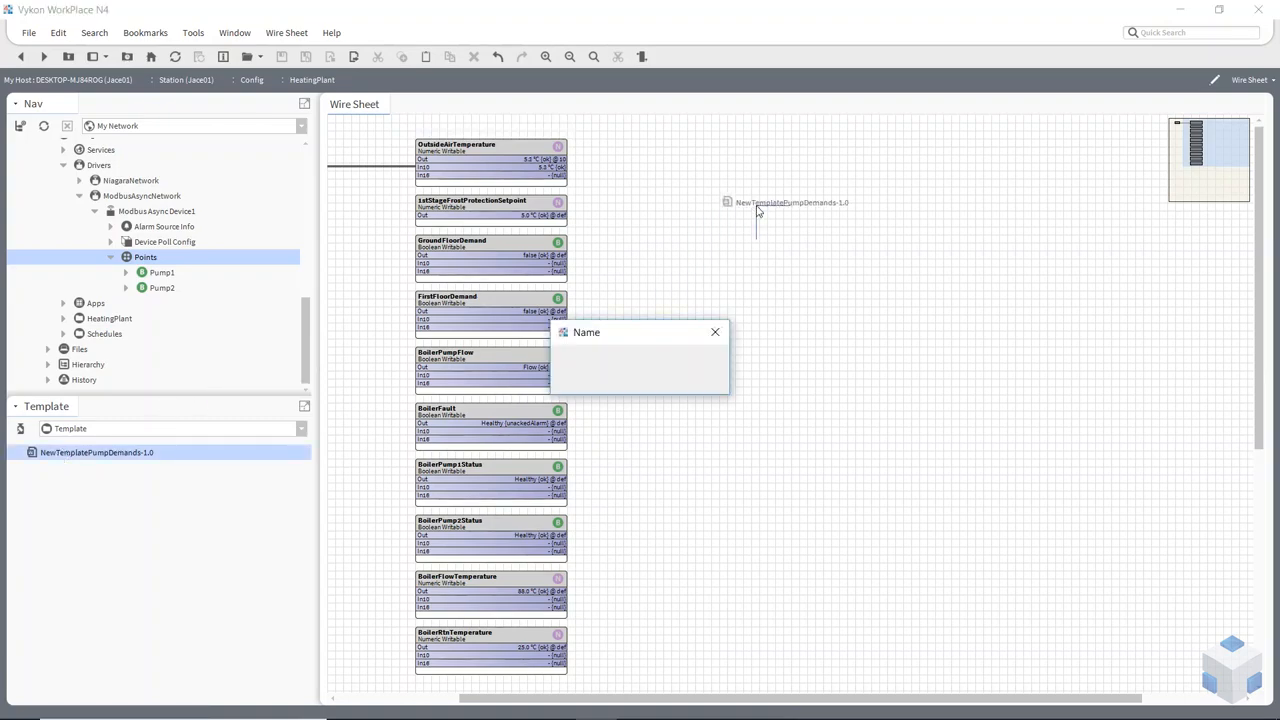
click(619, 381)
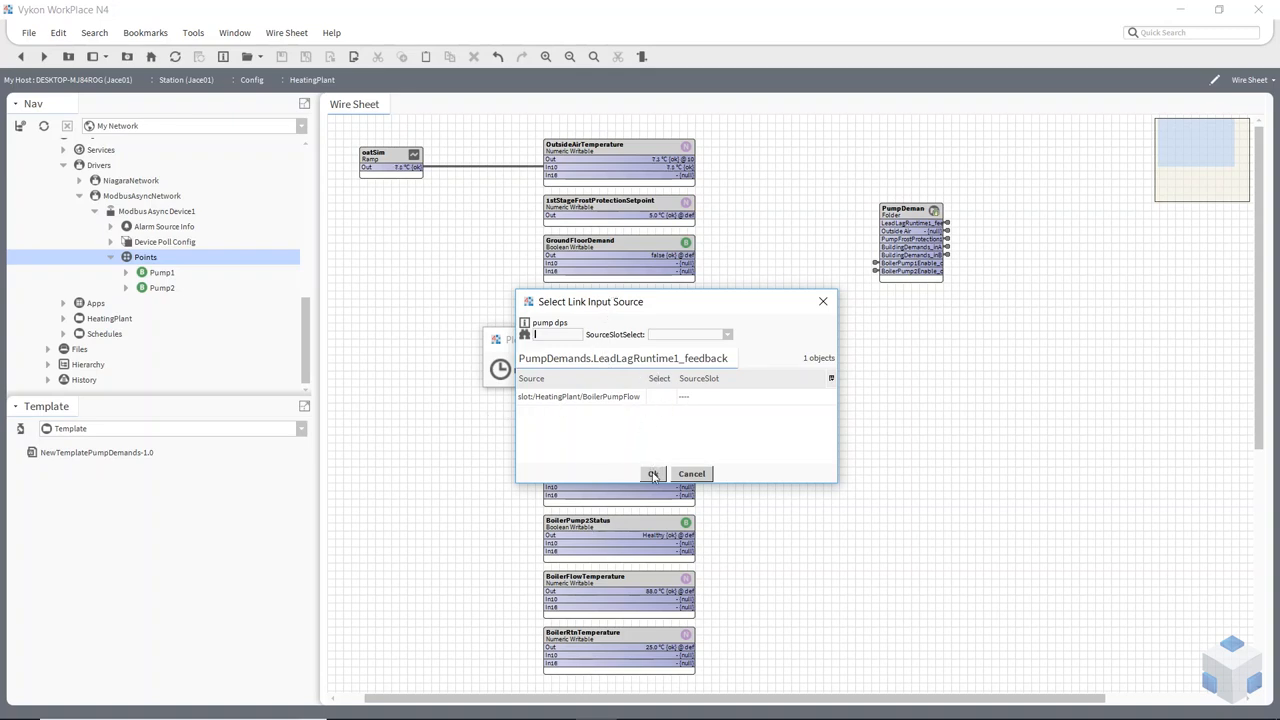
- Link the LeadLagRuntime1_feedback, Outside Air and PumpFrostProtection1_sp inputs to BoilerPumpFlow, OutsideAirTemperature and 1stStageFrostProtectionSetpoint respectively
click(665, 400)
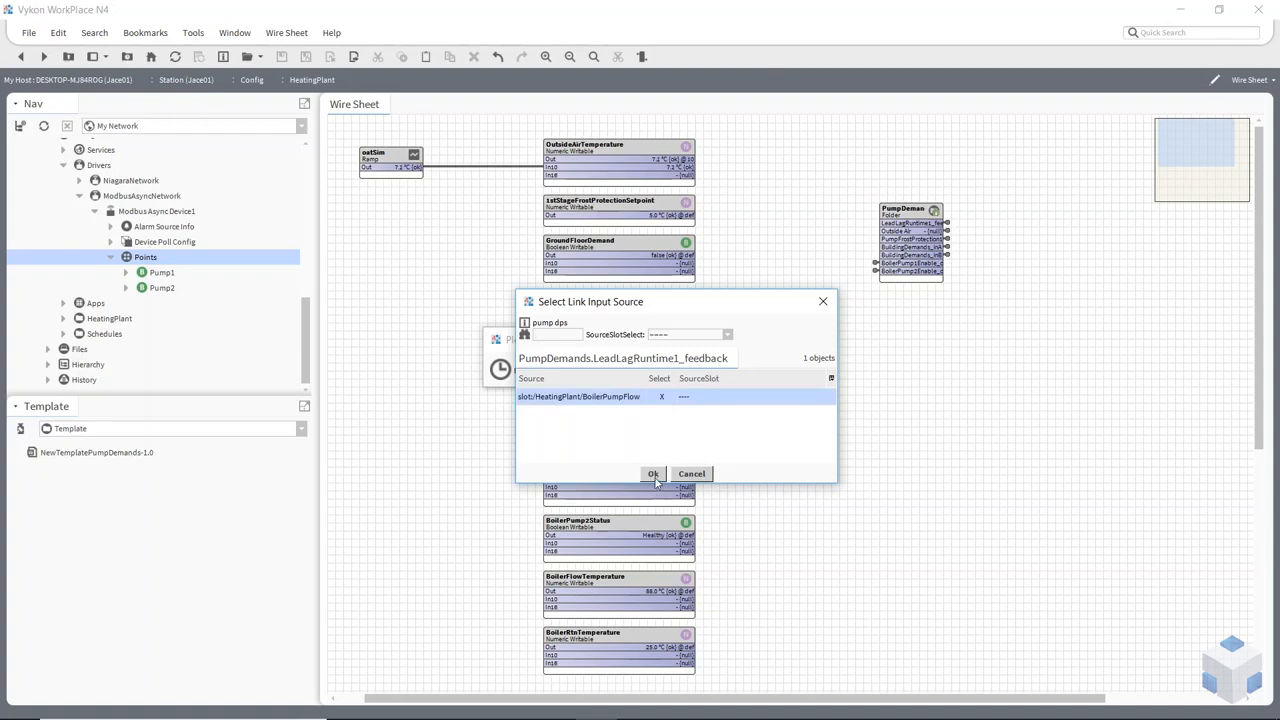
click(653, 474)
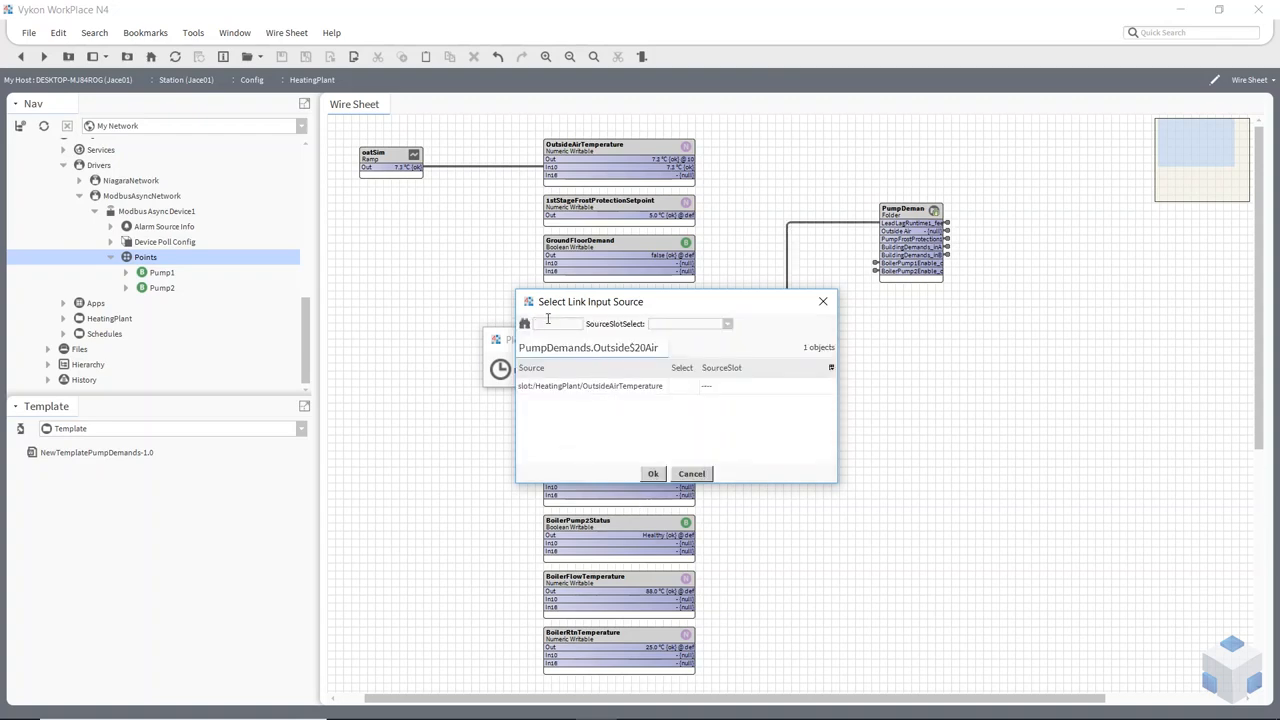
click(684, 390)
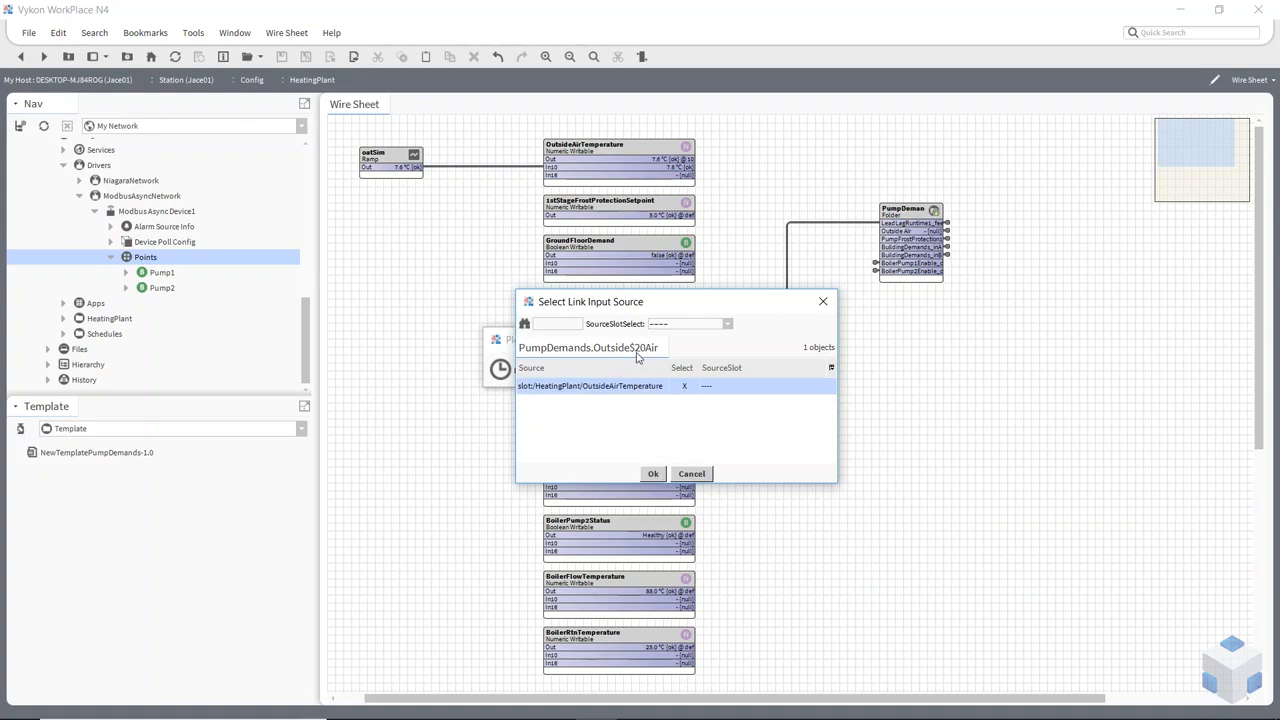
click(652, 474)
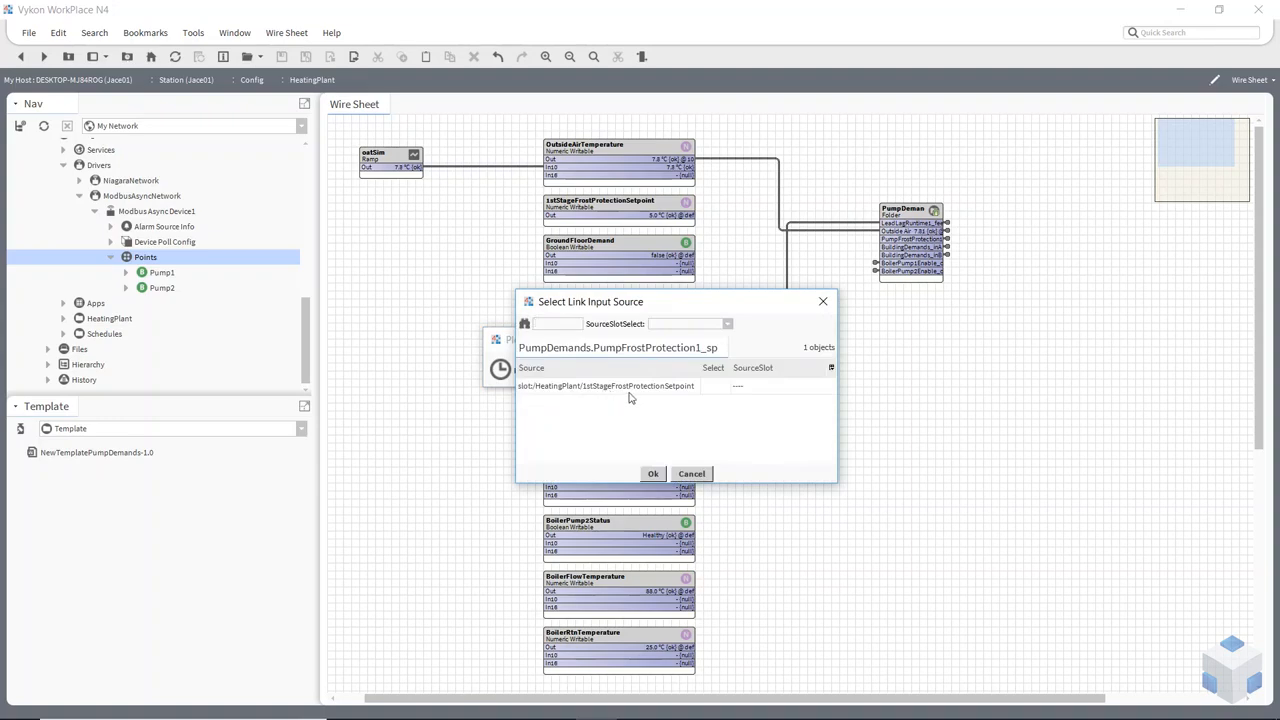
click(713, 389)
click(652, 473)
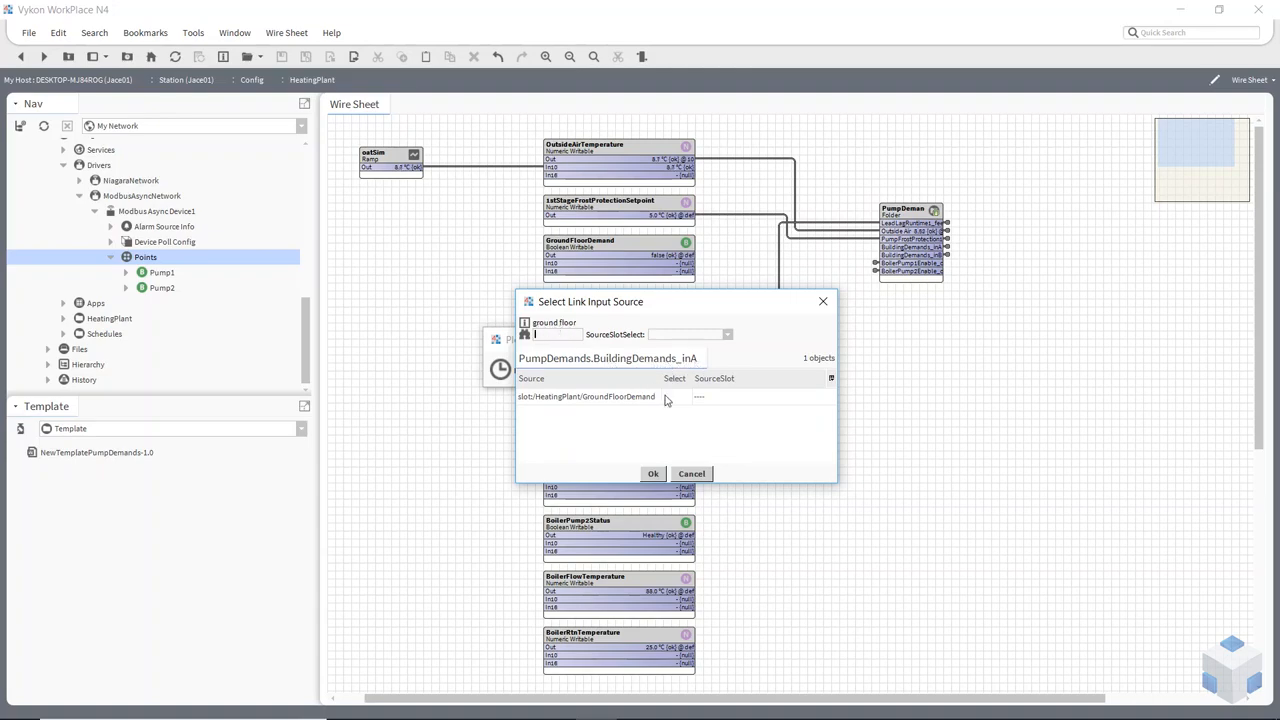
- Link the BuildingDemands_inA input to GroundFloorDemand and the BuildingDemands_inB input to FirstFloorDemand
click(679, 397)
click(652, 473)
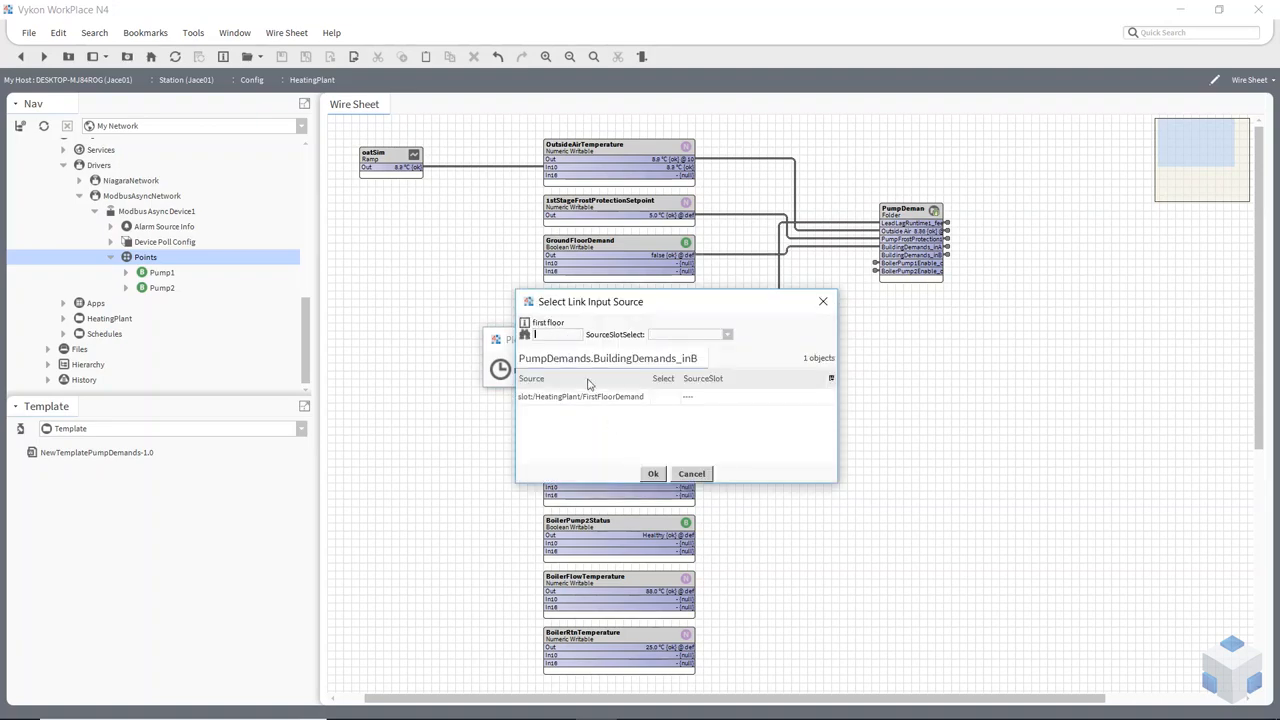
click(660, 397)
click(653, 474)
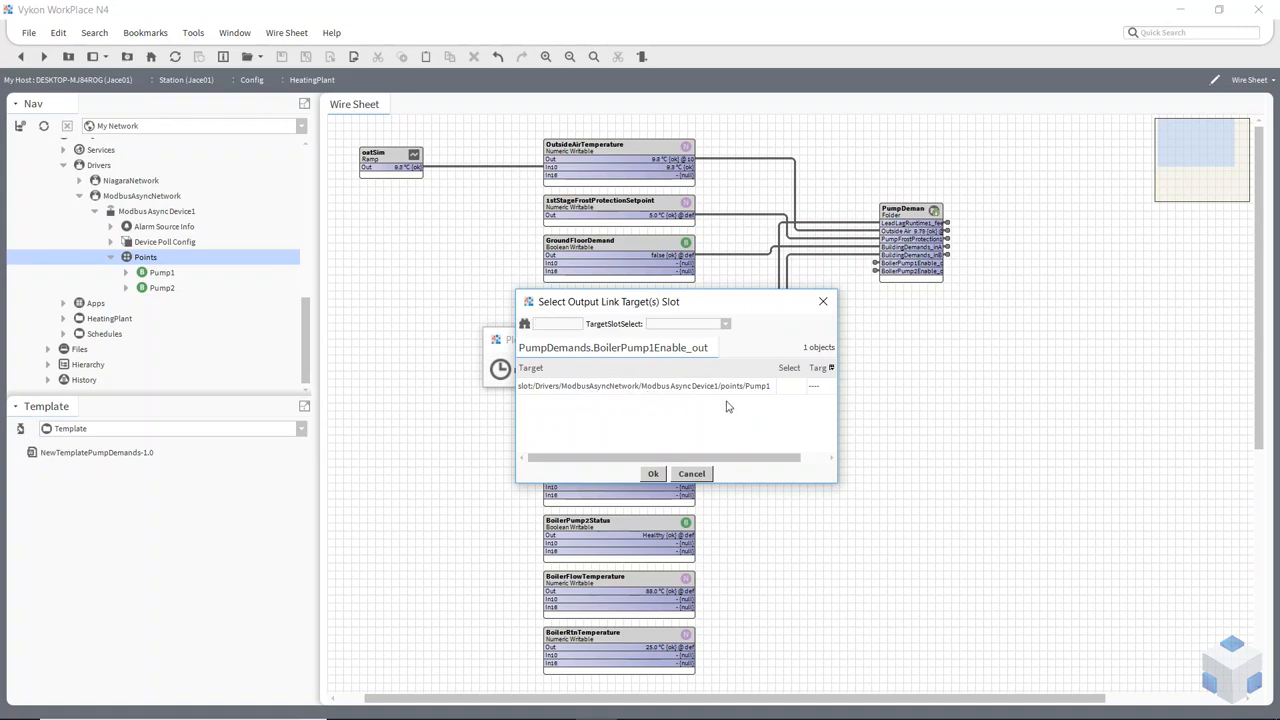
- Link the BoilerPump1Enable_out output to the in10 slot of Pump1 and BoilerPump2Enable_out to the in10 slot of Pump2
click(792, 388)
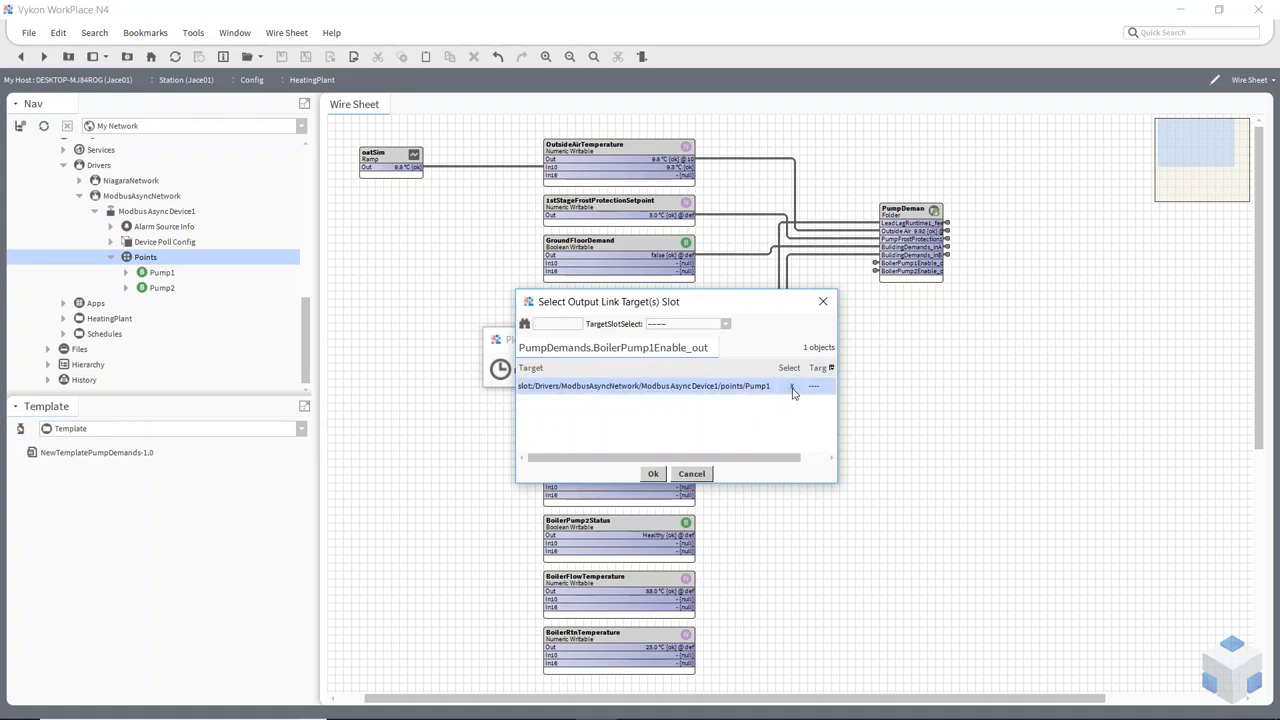
click(731, 332)
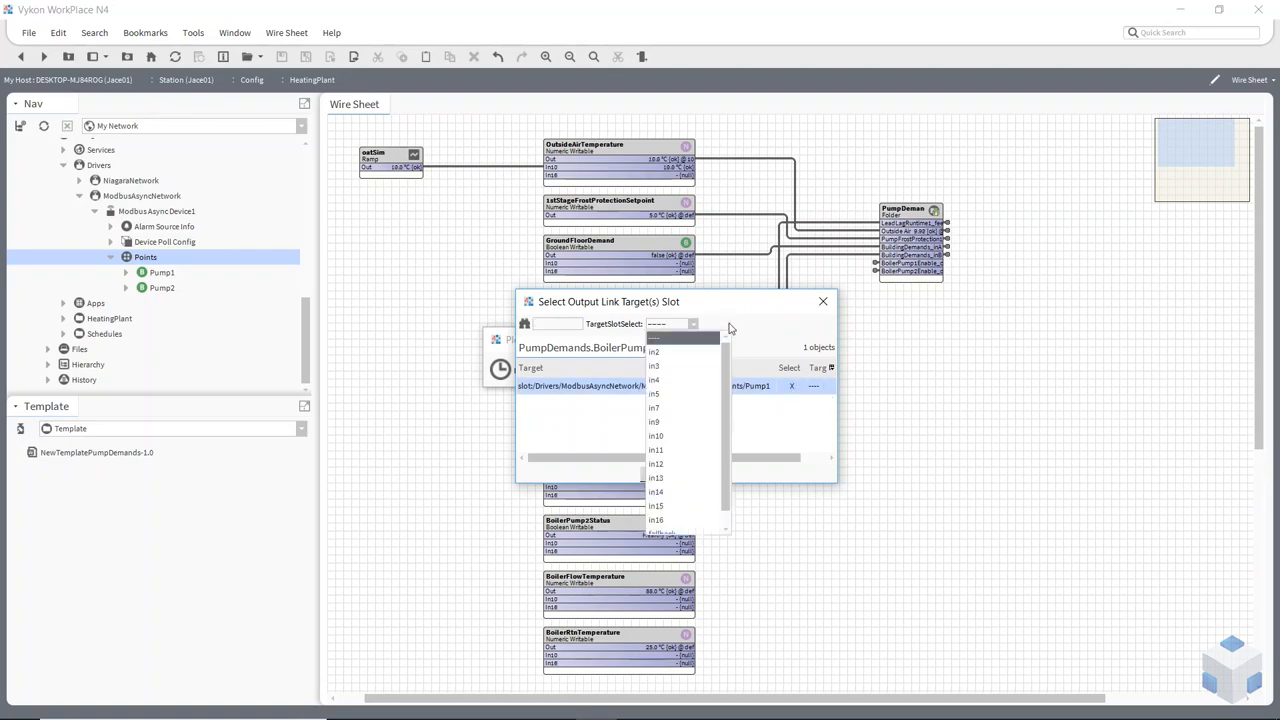
click(678, 434)
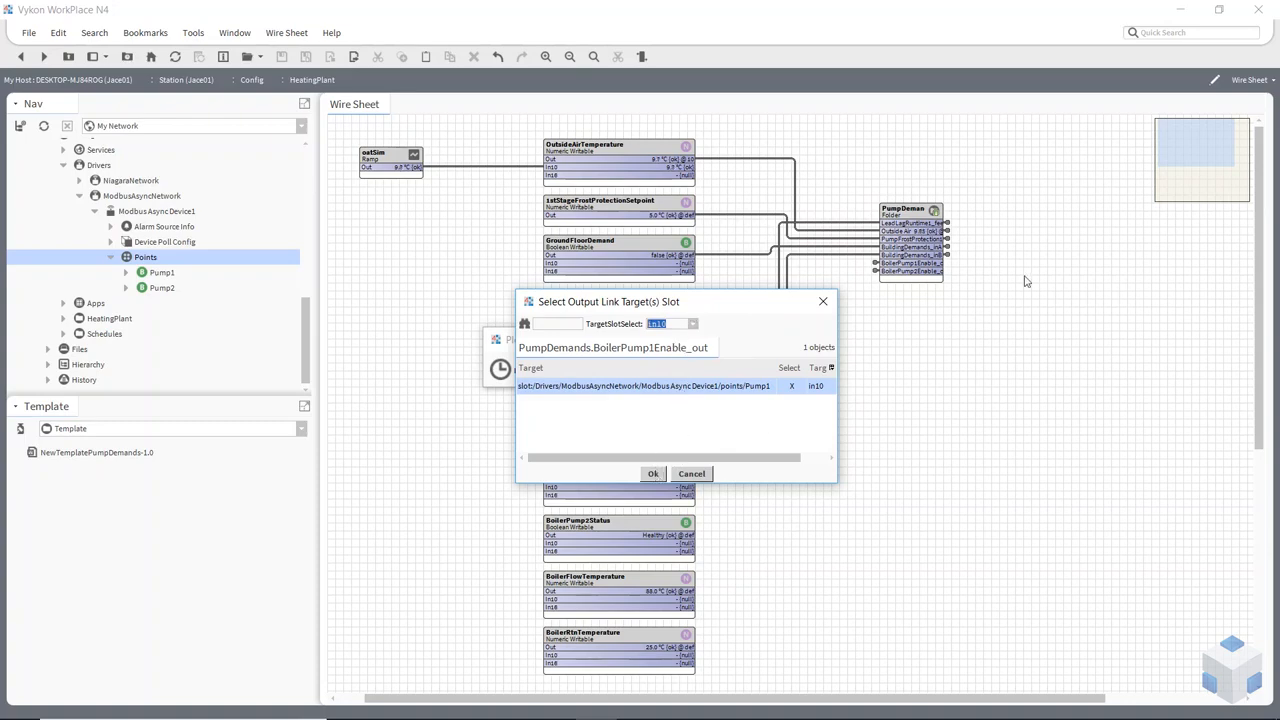
click(653, 473)
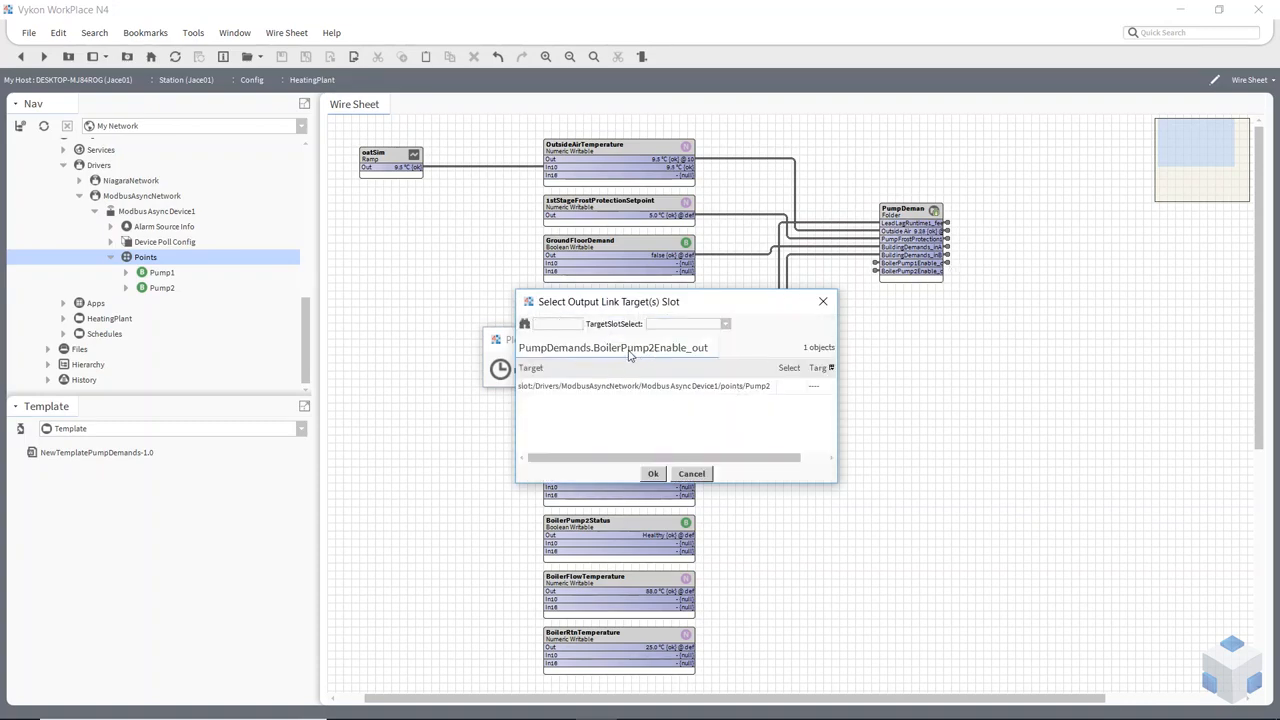
click(788, 388)
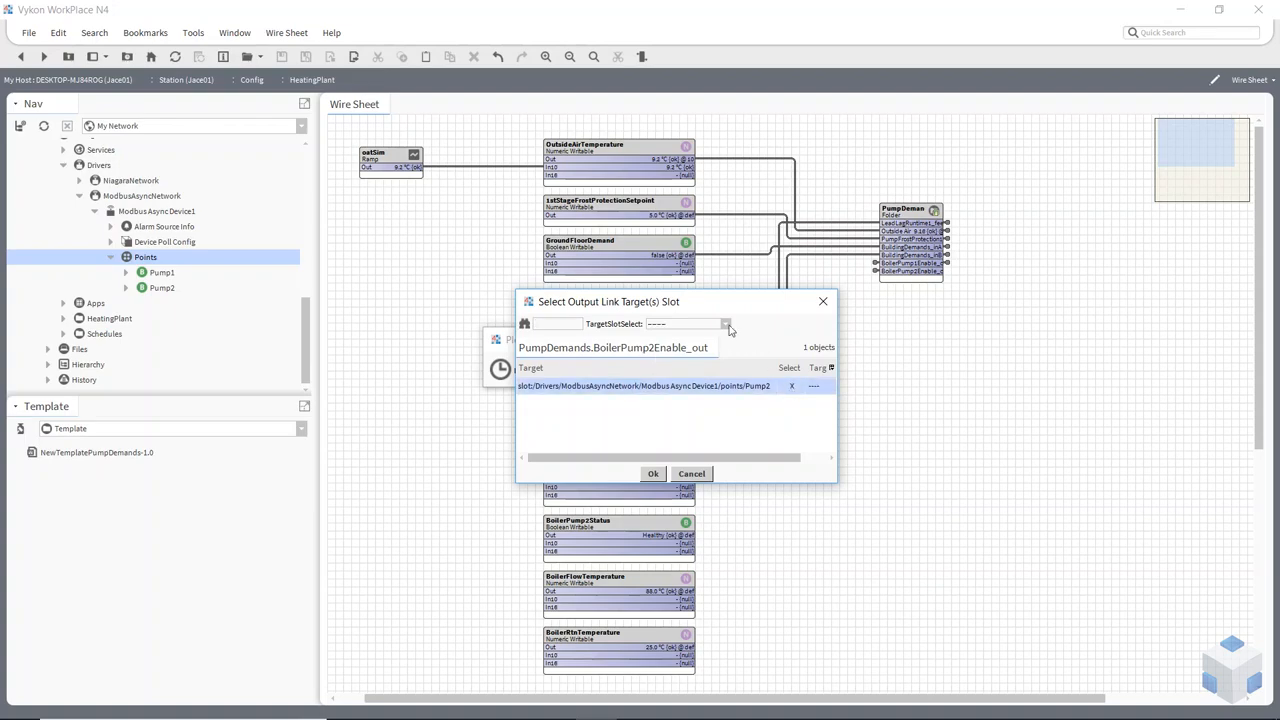
click(725, 324)
click(672, 441)
click(654, 474)
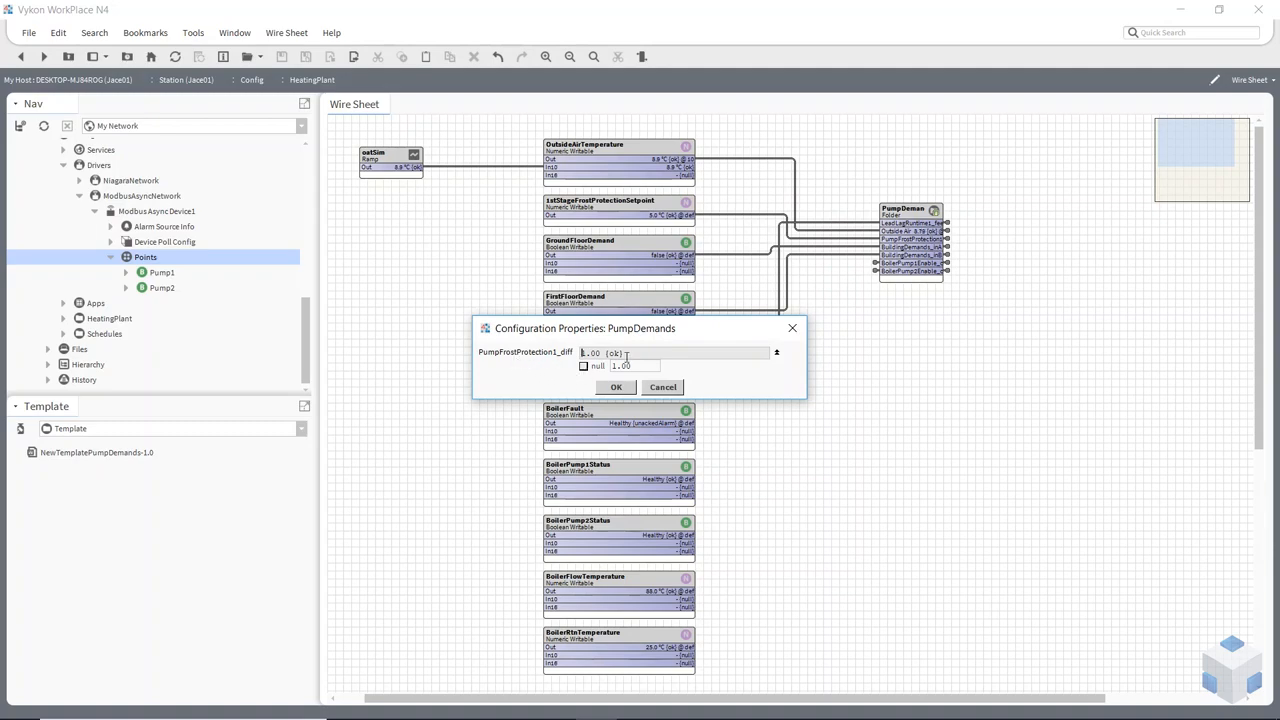
- Accept the PumpFrostProtection1_diff configuration property for PumpDemands, and review and dismiss the full template IO binding results
drag(634, 365, 562, 372)
click(615, 388)
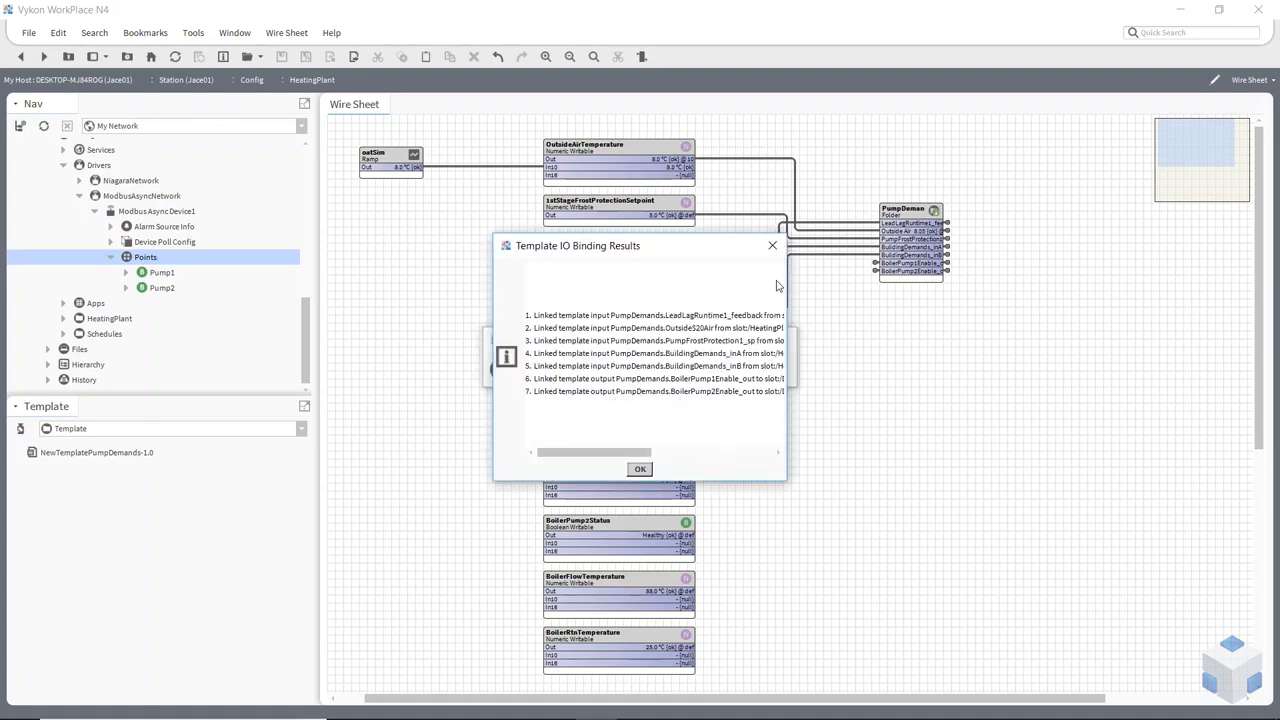
drag(787, 282, 1116, 317)
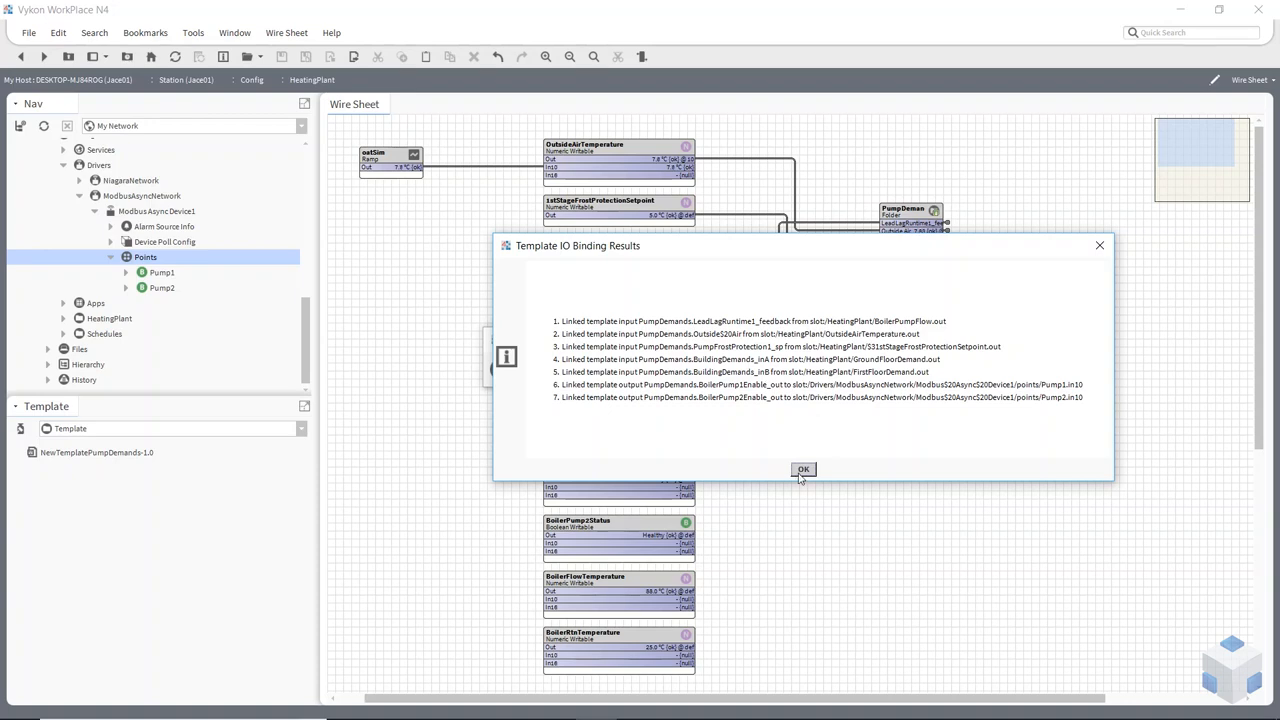
click(803, 470)
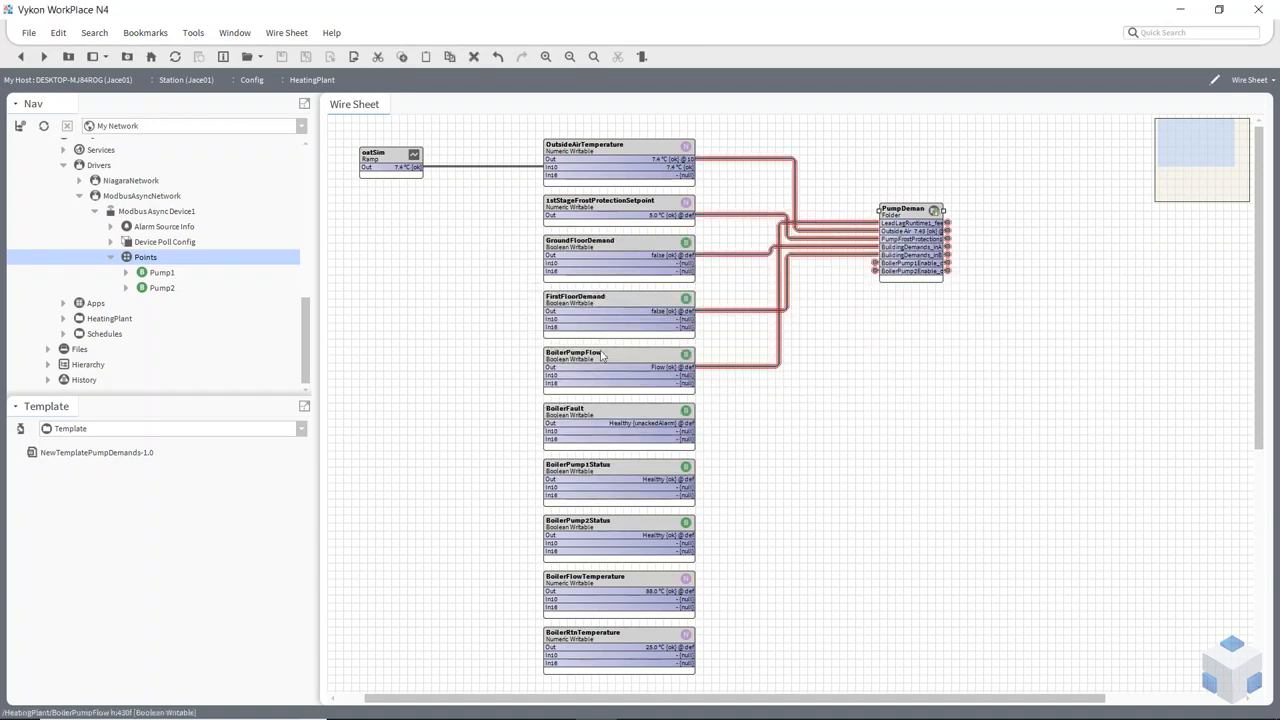
- Follow the PumpDemands BoilerPump1Enable output link to Pump1 in the Modbus device's points and back to the HeatingPlant wire sheet
double_click(950, 268)
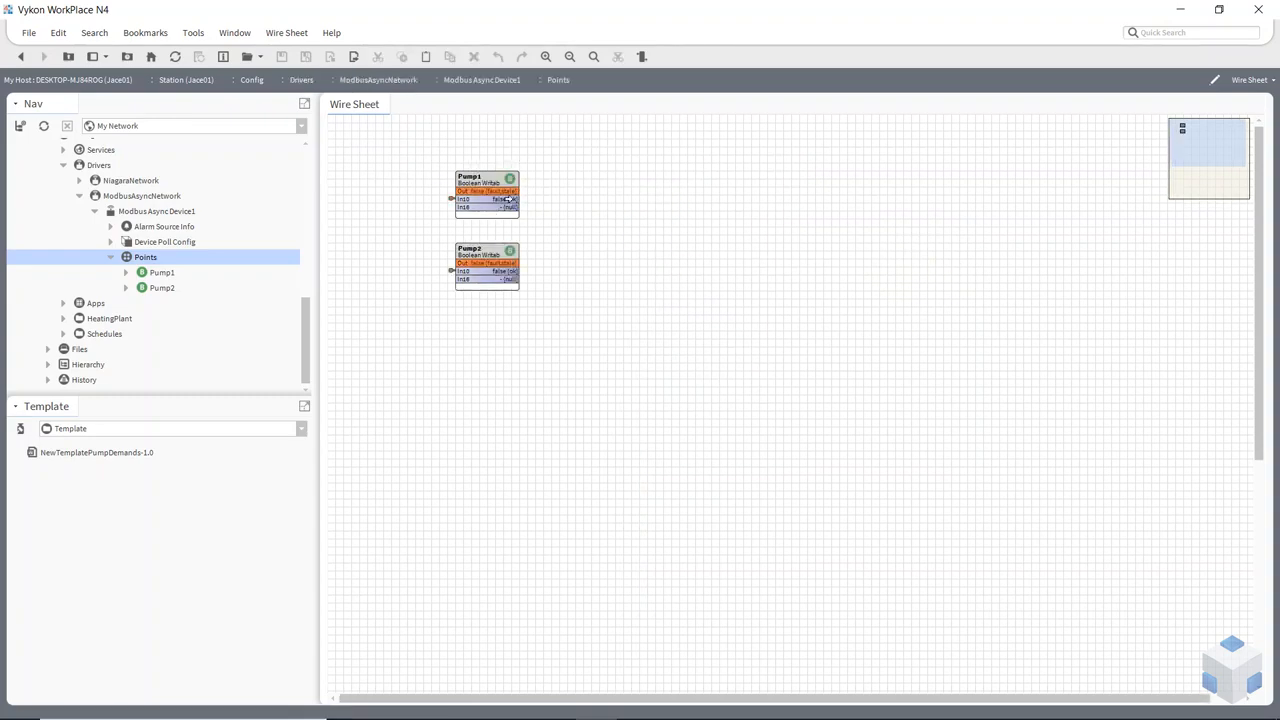
double_click(451, 200)
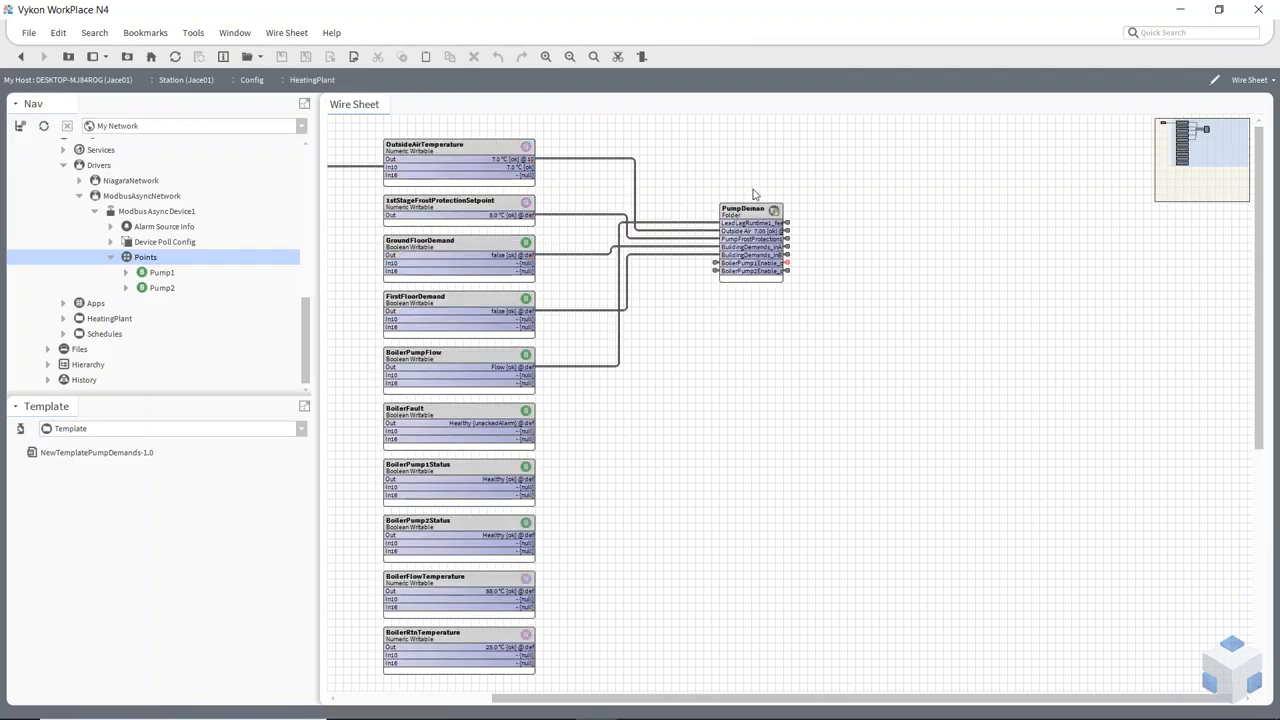
drag(608, 697, 651, 697)
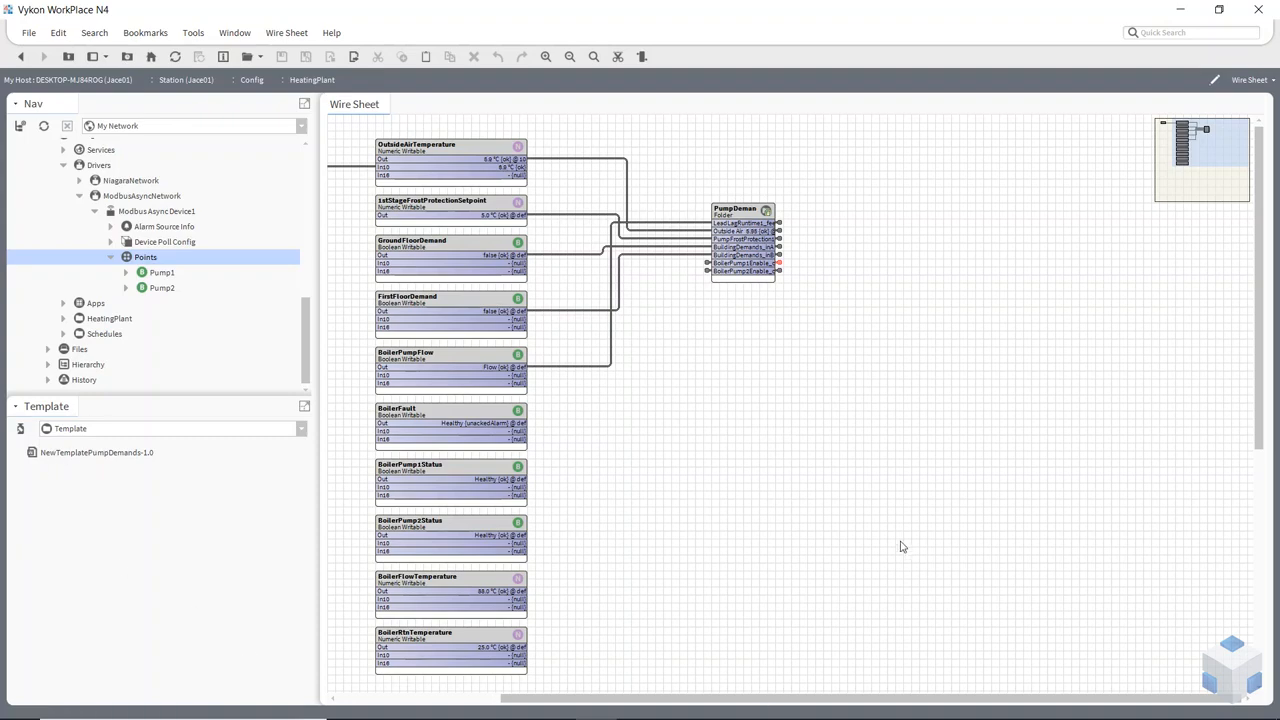
- Open the device manager of ModbusAsyncNetwork and briefly show its list of available device templates
click(98, 213)
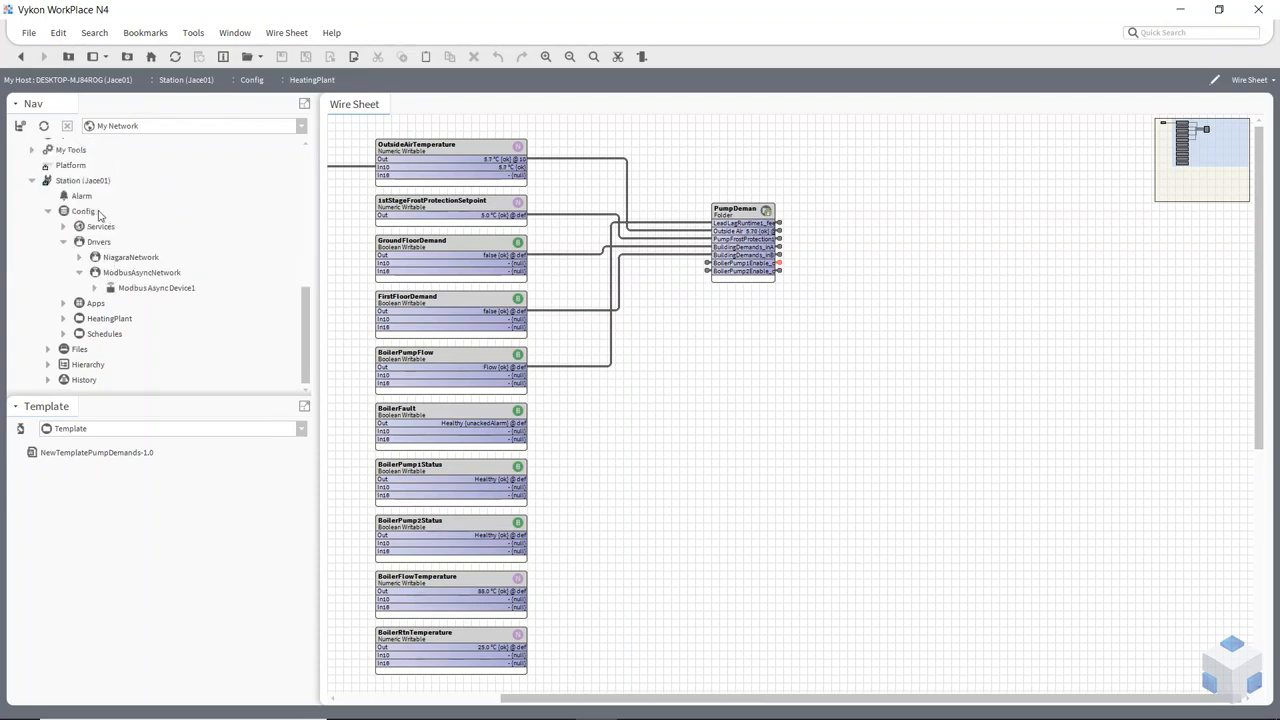
click(125, 272)
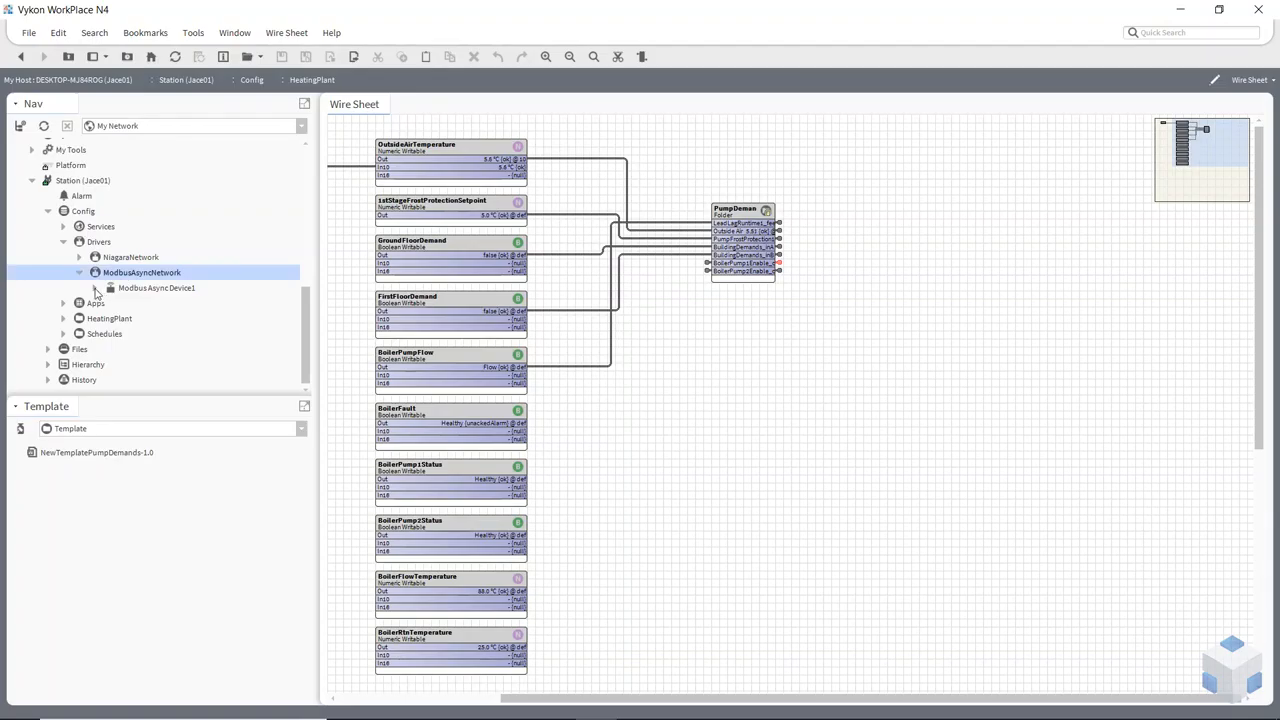
click(94, 288)
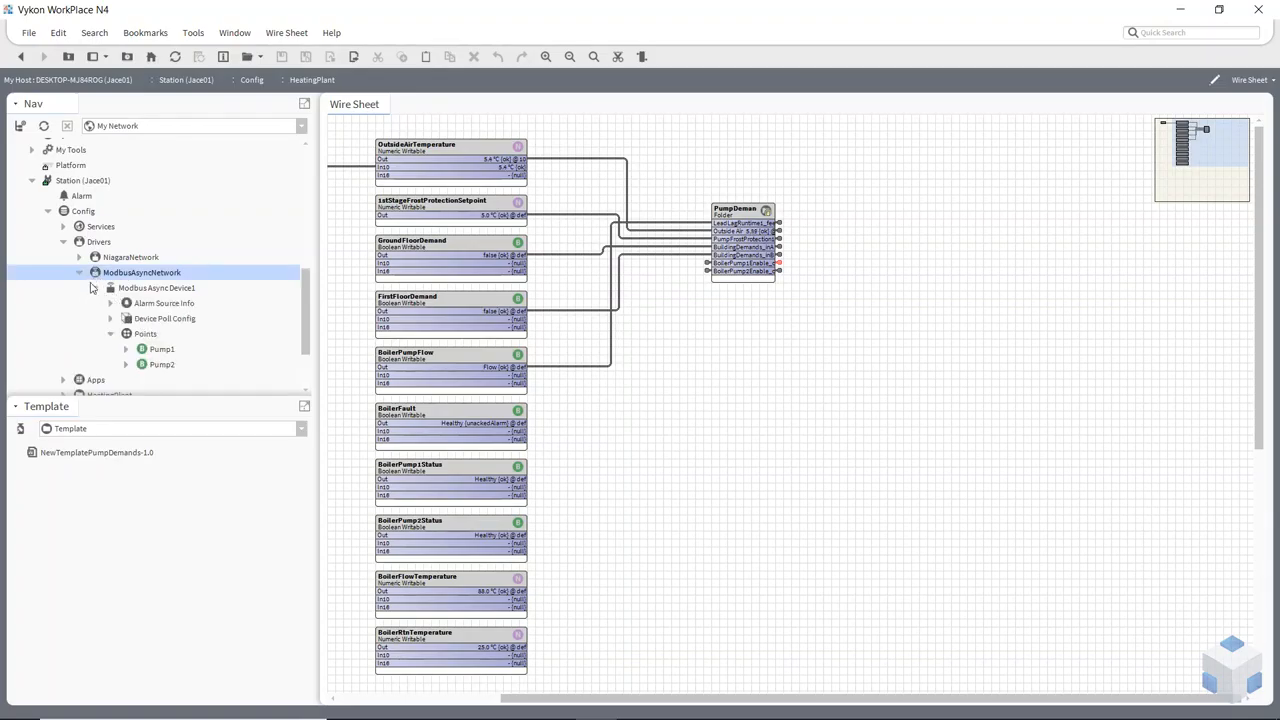
click(95, 288)
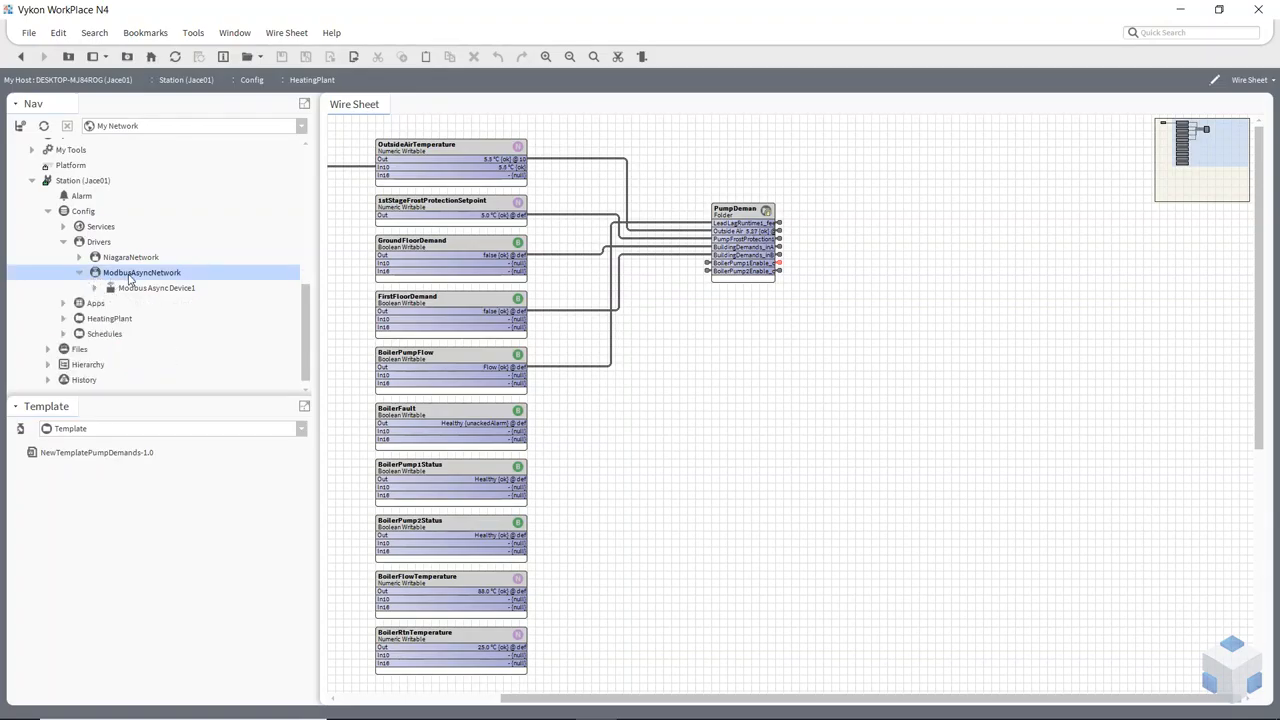
double_click(124, 273)
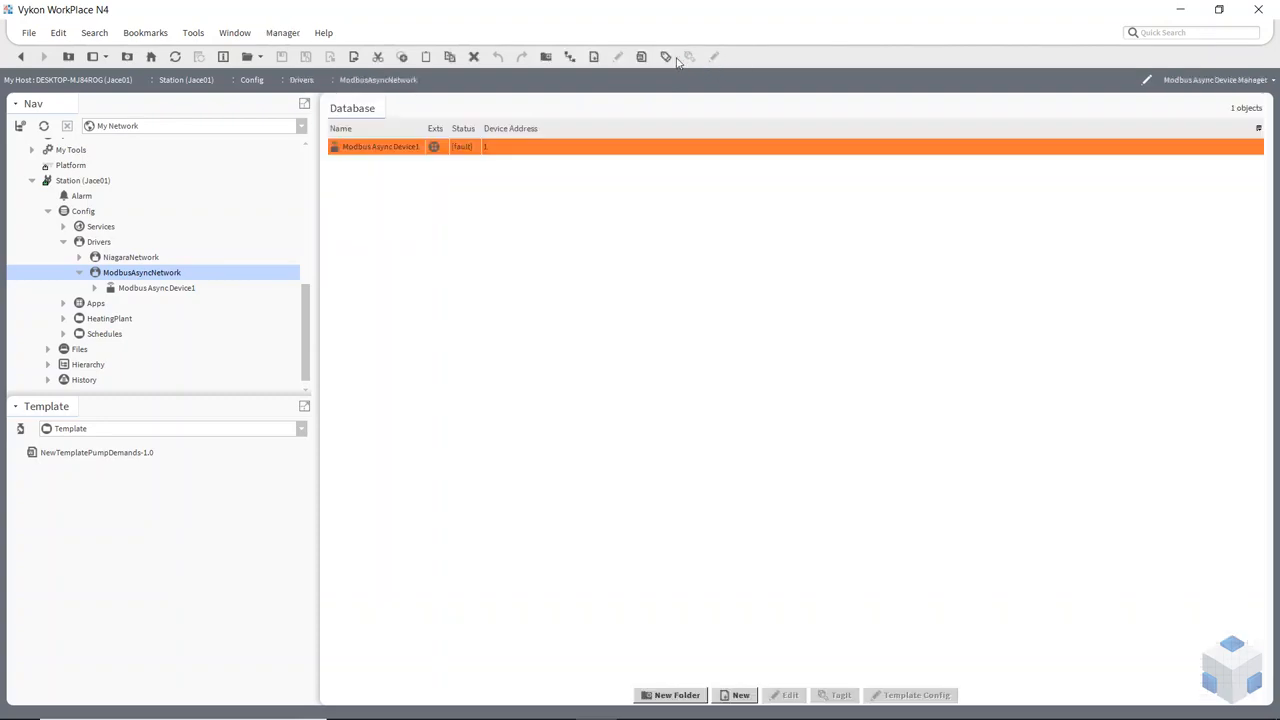
click(642, 57)
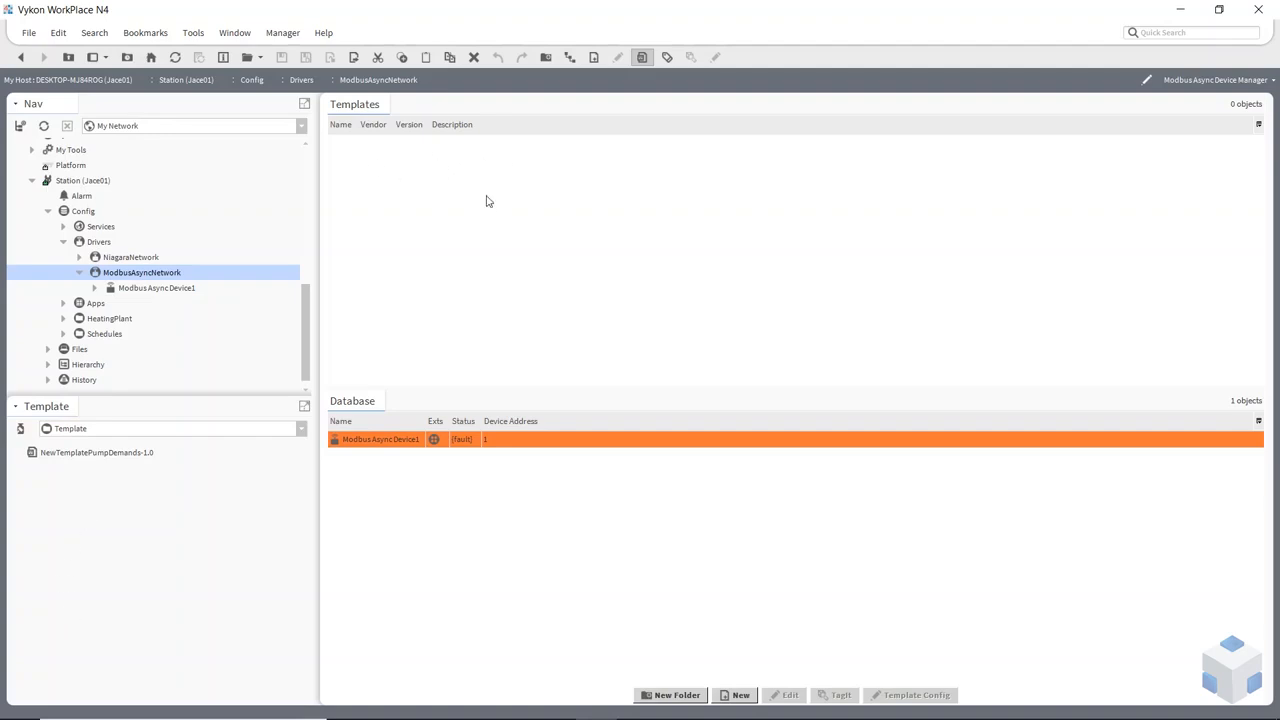
click(642, 57)
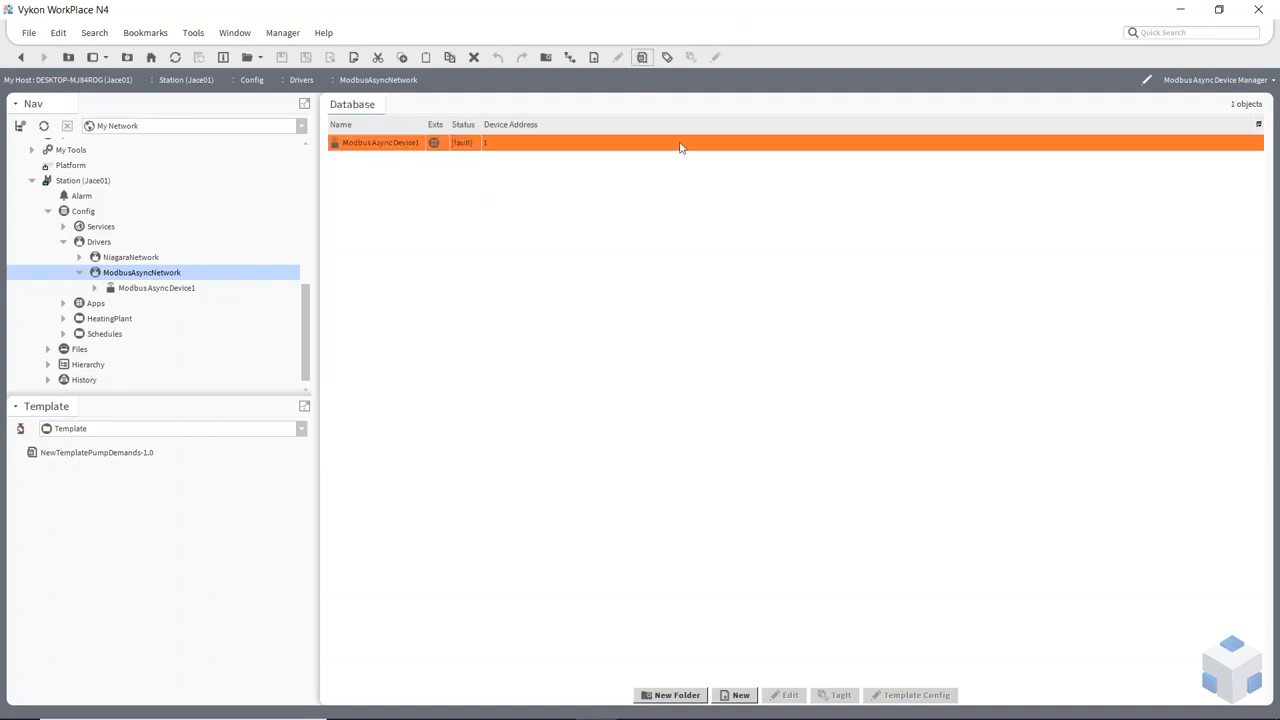